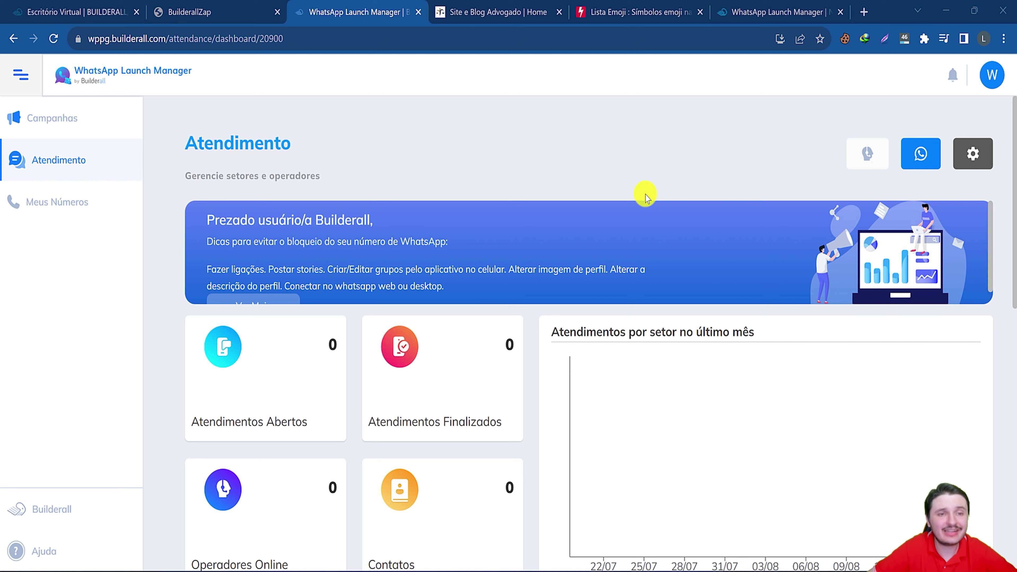
# Check the empty SETORES and OPERADORES lists, then switch to the sales page tab.
pyautogui.scroll(-3, 544, 395)
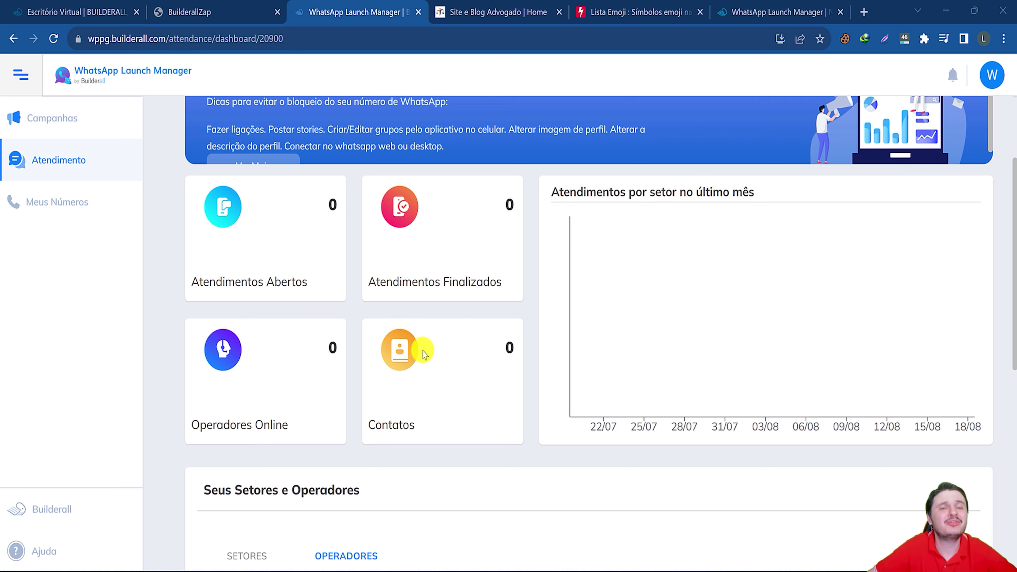
pyautogui.scroll(-3, 420, 353)
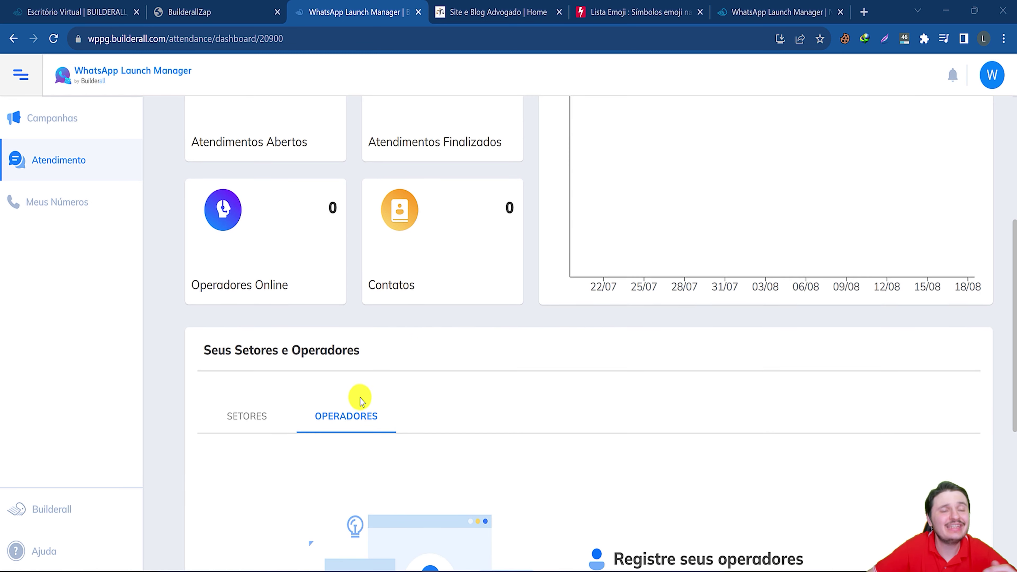
pyautogui.click(256, 420)
pyautogui.scroll(-3, 325, 439)
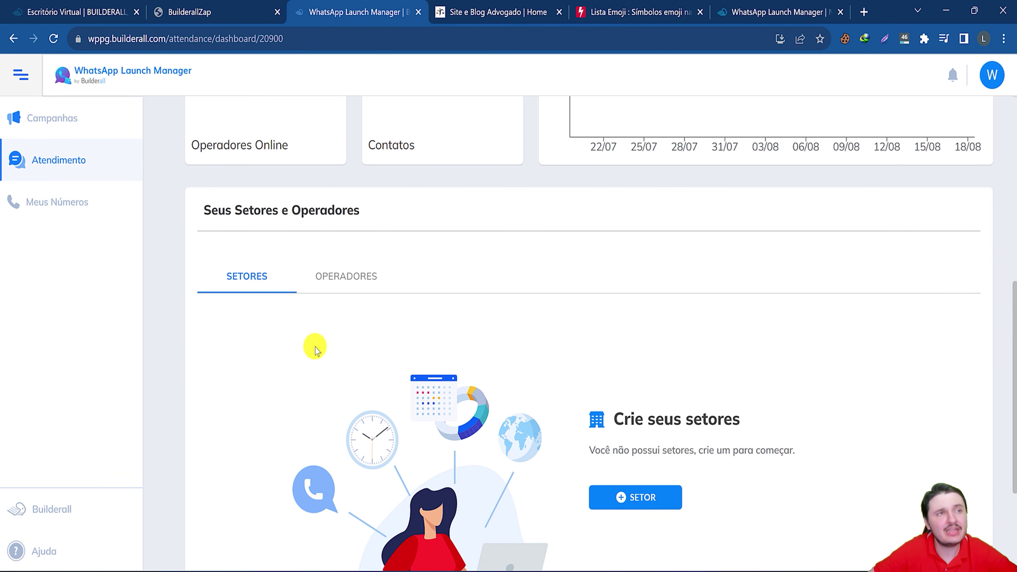
pyautogui.click(346, 276)
pyautogui.scroll(-2, 361, 322)
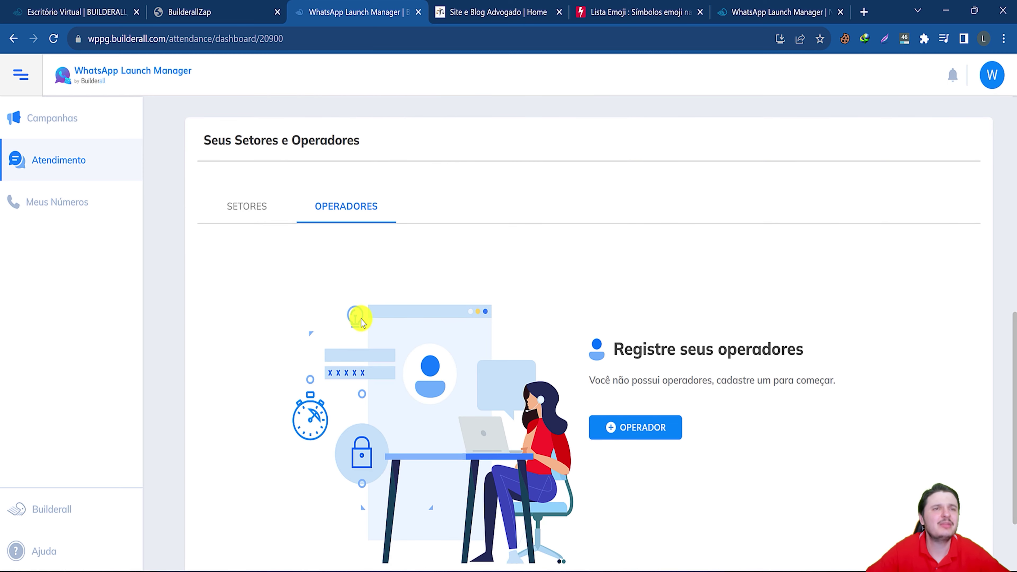
pyautogui.scroll(-2, 386, 347)
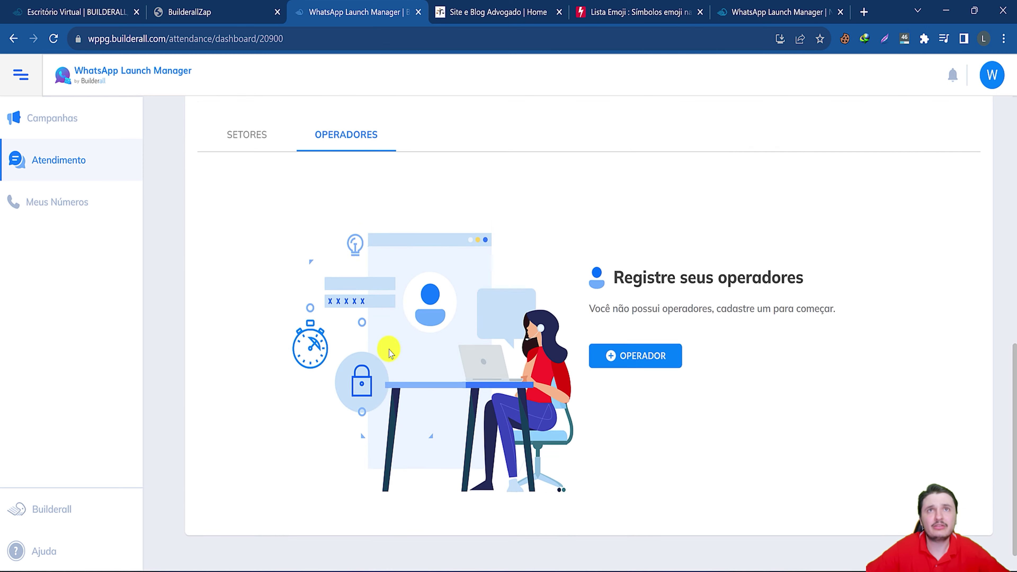
pyautogui.scroll(6, 387, 349)
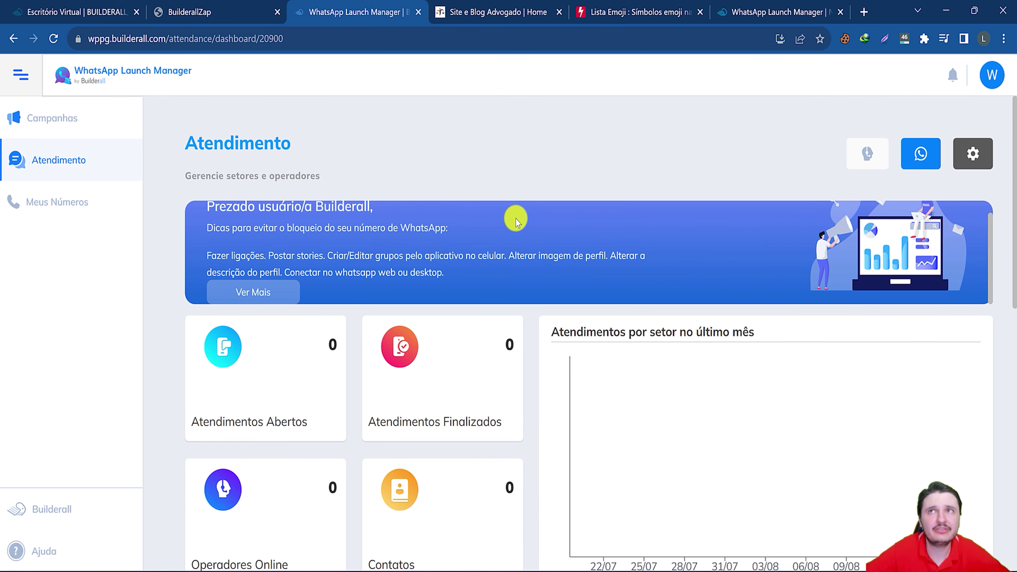
pyautogui.click(773, 12)
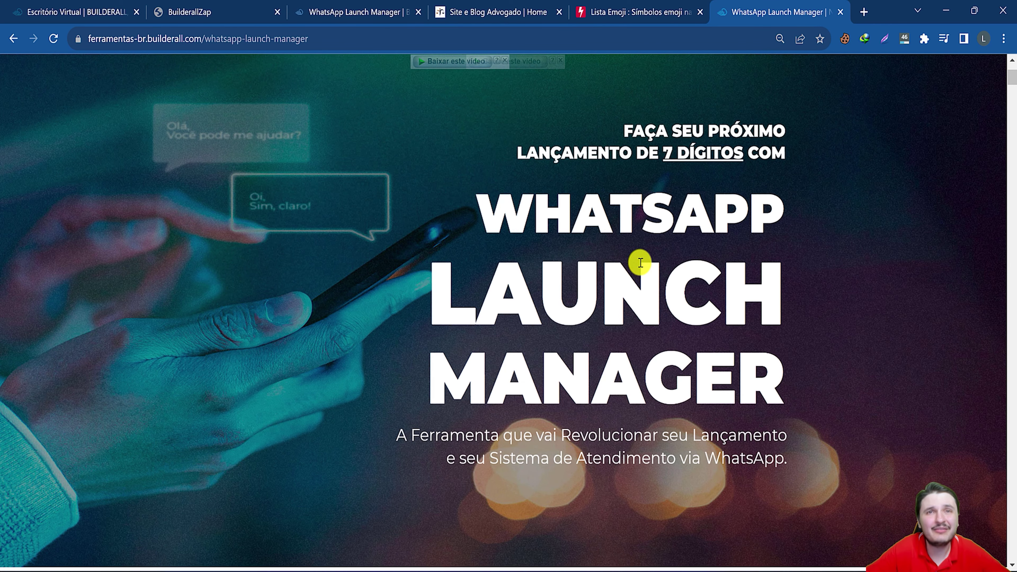
pyautogui.scroll(-10, 644, 336)
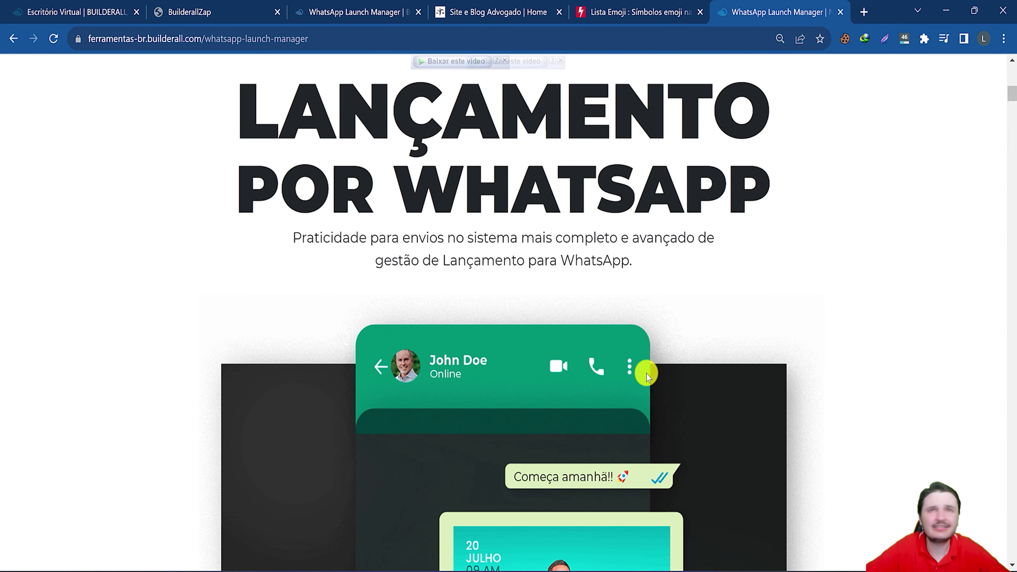
pyautogui.scroll(-10, 646, 375)
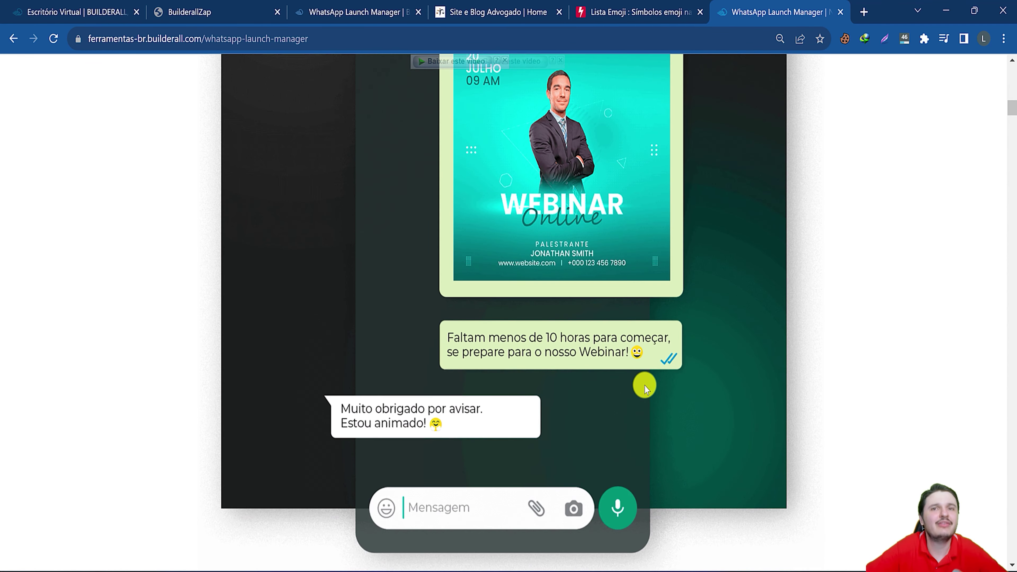
pyautogui.scroll(-10, 645, 385)
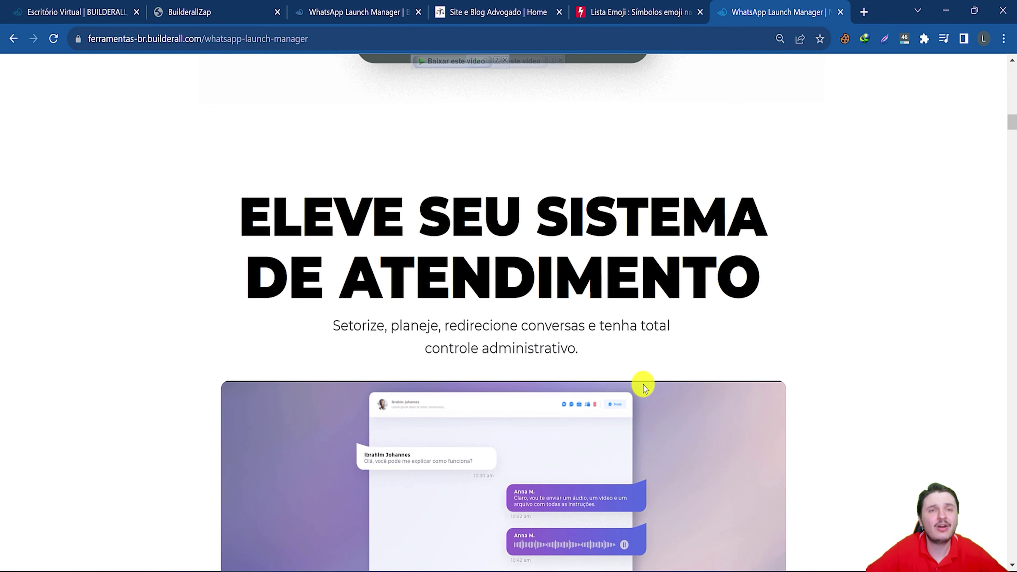
pyautogui.scroll(-10, 644, 387)
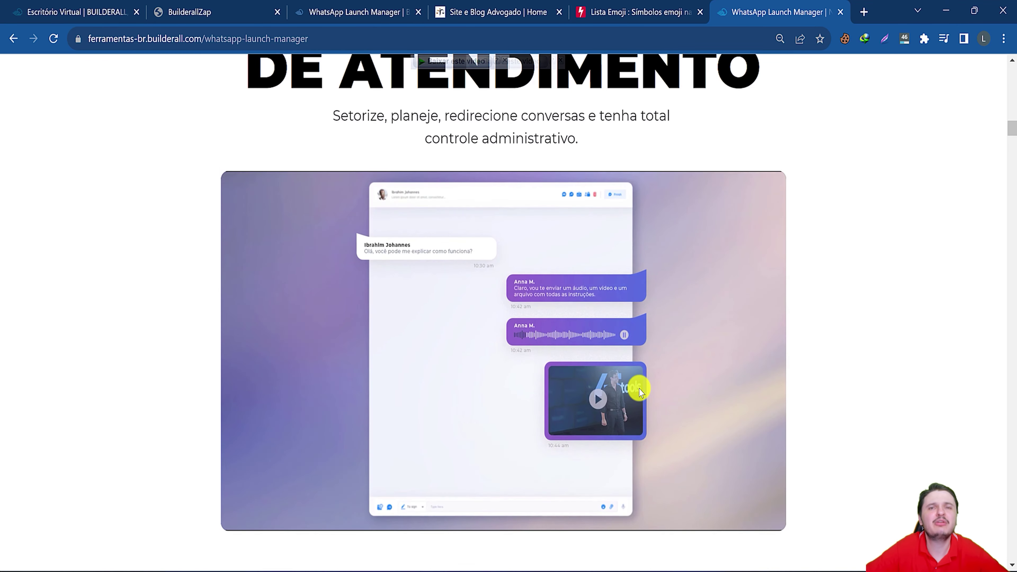
pyautogui.scroll(-15, 642, 397)
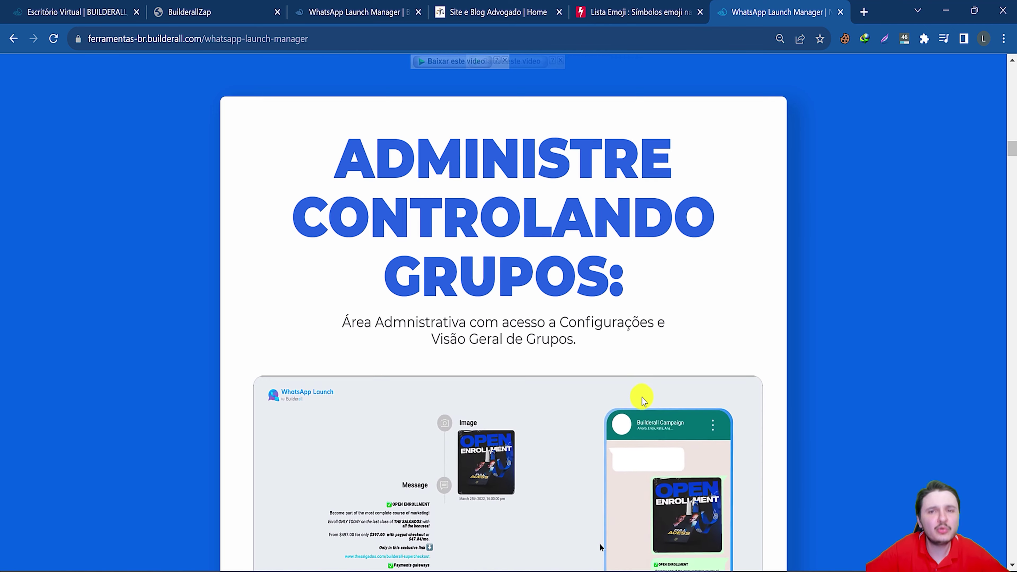
pyautogui.scroll(-5, 642, 397)
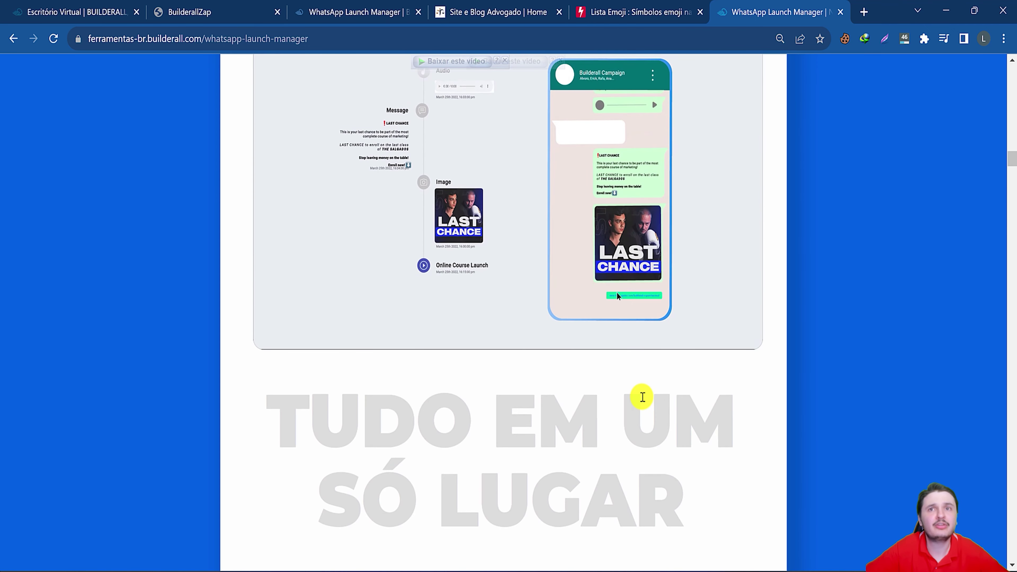
pyautogui.scroll(4, 642, 292)
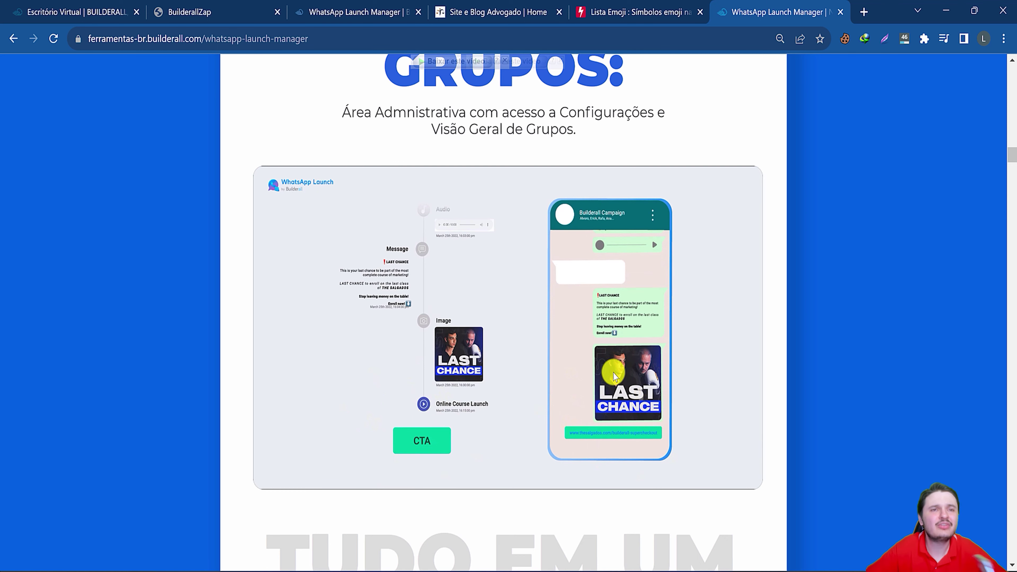
pyautogui.scroll(-1, 616, 378)
pyautogui.scroll(-5, 639, 437)
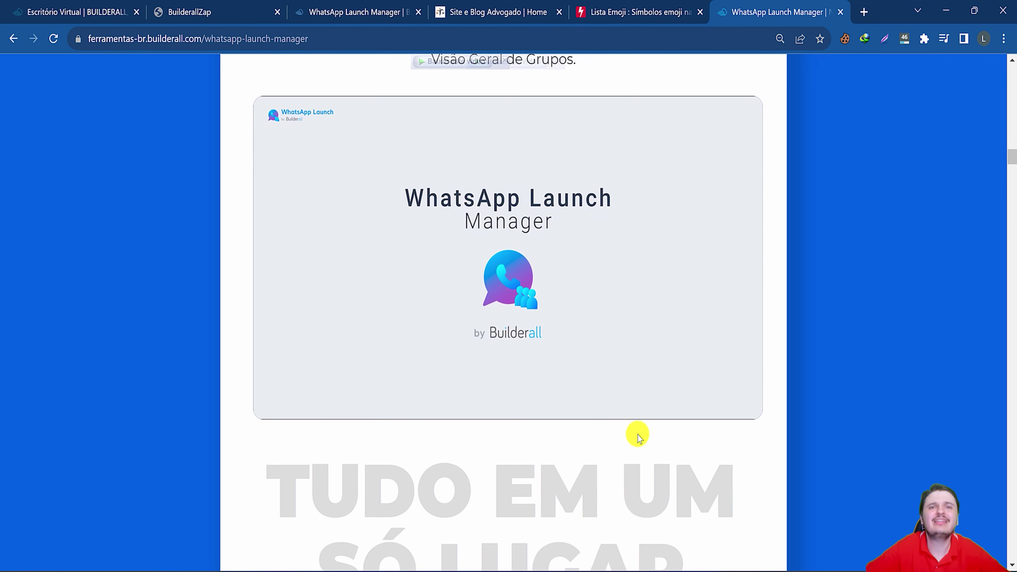
pyautogui.scroll(-15, 639, 439)
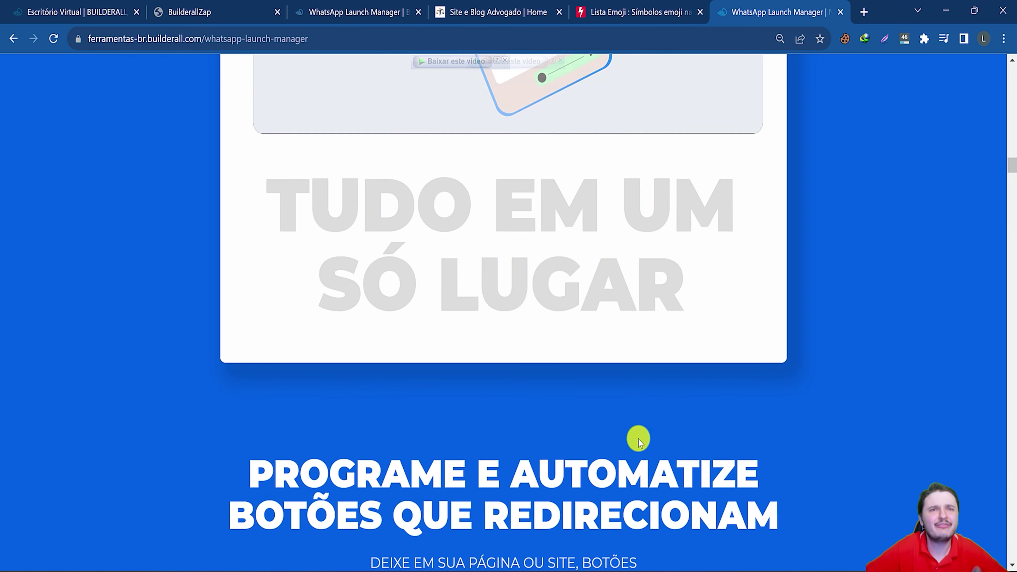
pyautogui.scroll(-2, 582, 223)
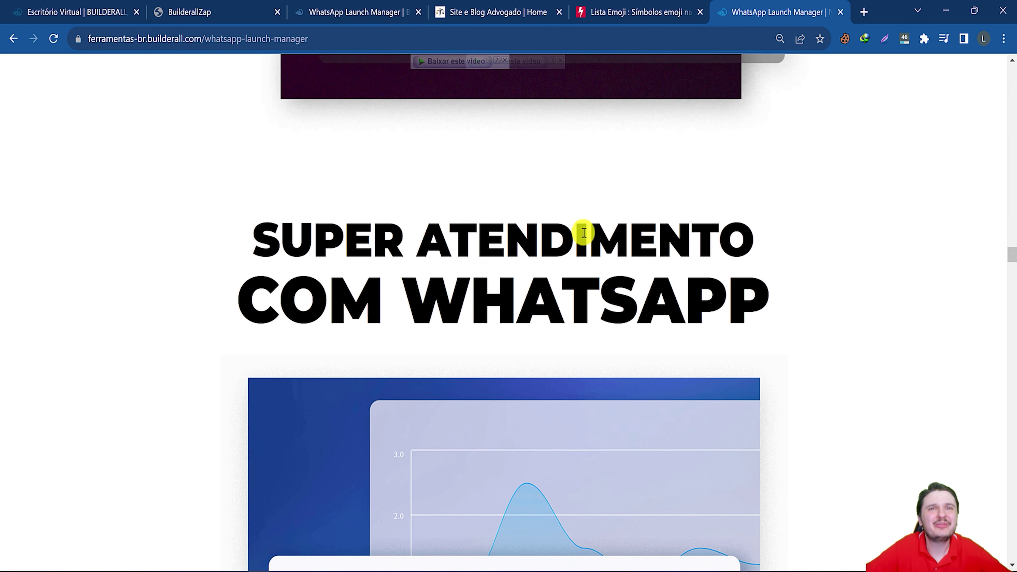
pyautogui.scroll(-3, 583, 232)
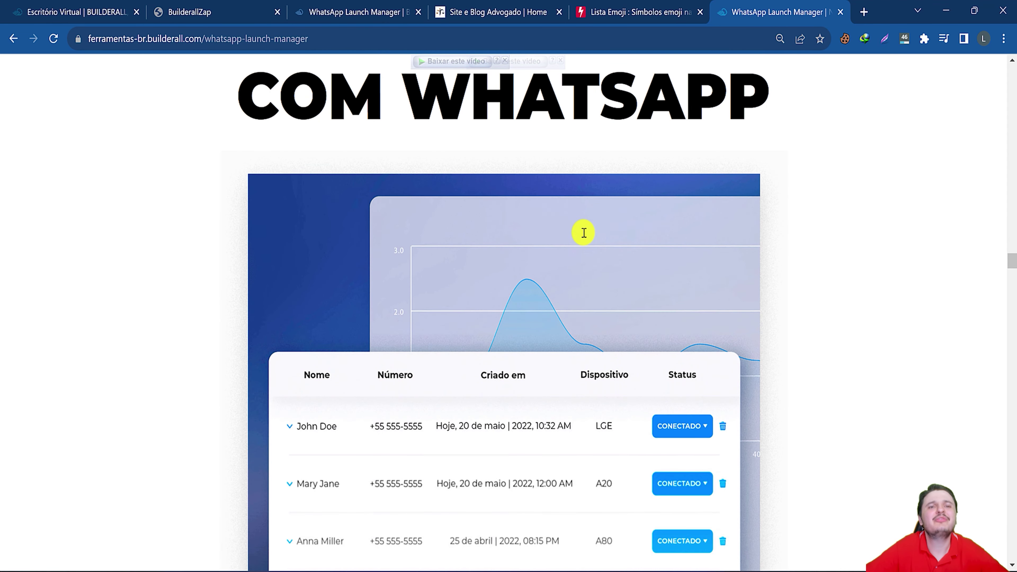
pyautogui.scroll(-14, 582, 244)
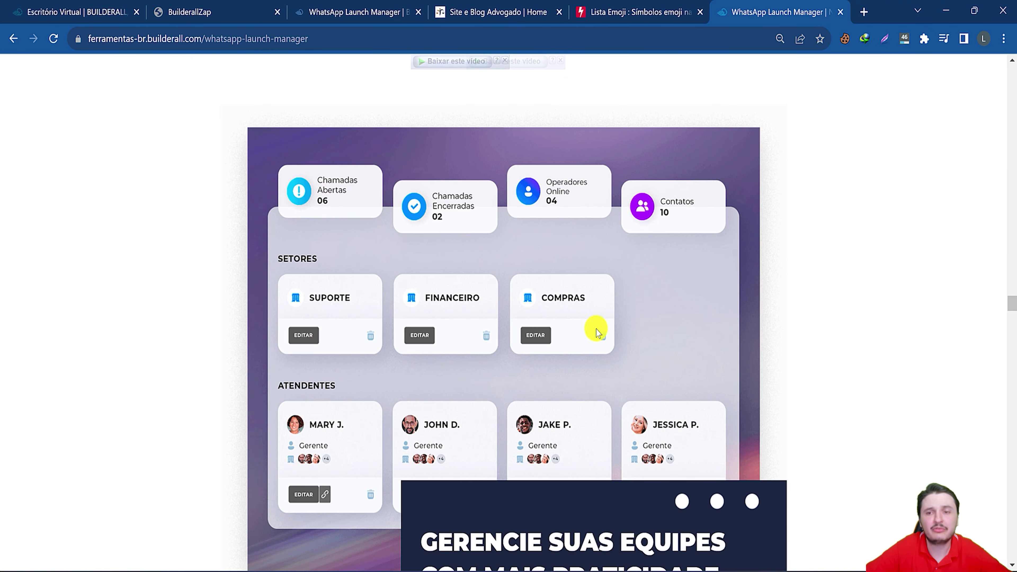
# Scroll through the remaining feature sections of the WhatsApp Launch Manager sales page.
pyautogui.scroll(-15, 596, 326)
pyautogui.scroll(-6, 596, 323)
pyautogui.scroll(6, 519, 307)
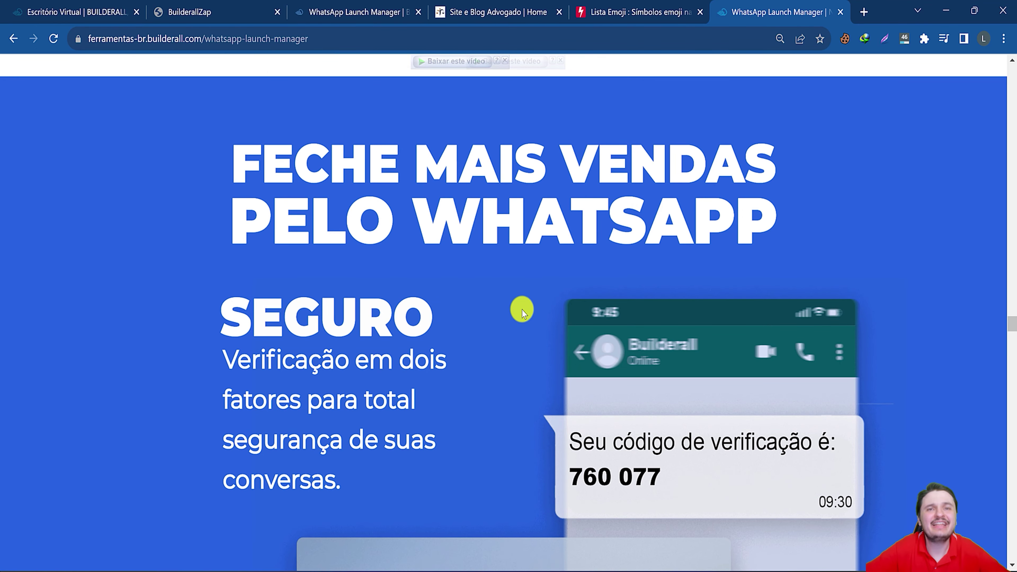
pyautogui.scroll(-5, 521, 309)
pyautogui.scroll(-2, 522, 310)
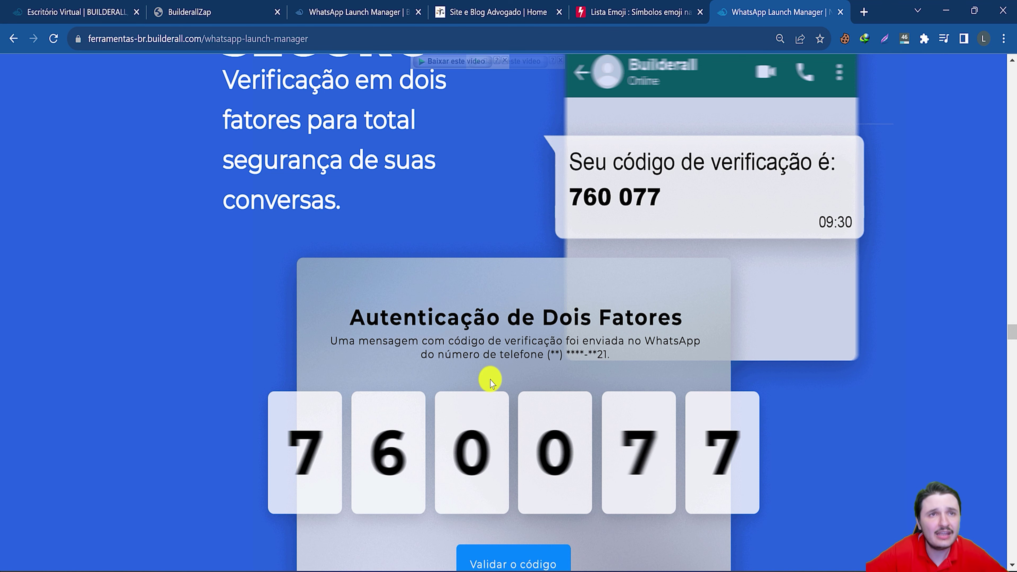
pyautogui.scroll(-2, 490, 380)
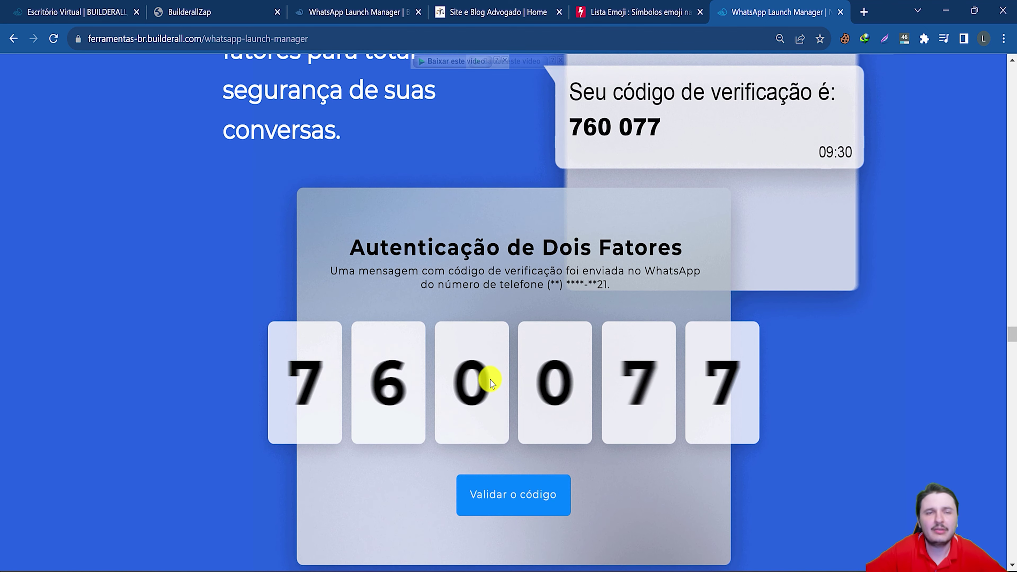
pyautogui.scroll(-20, 490, 380)
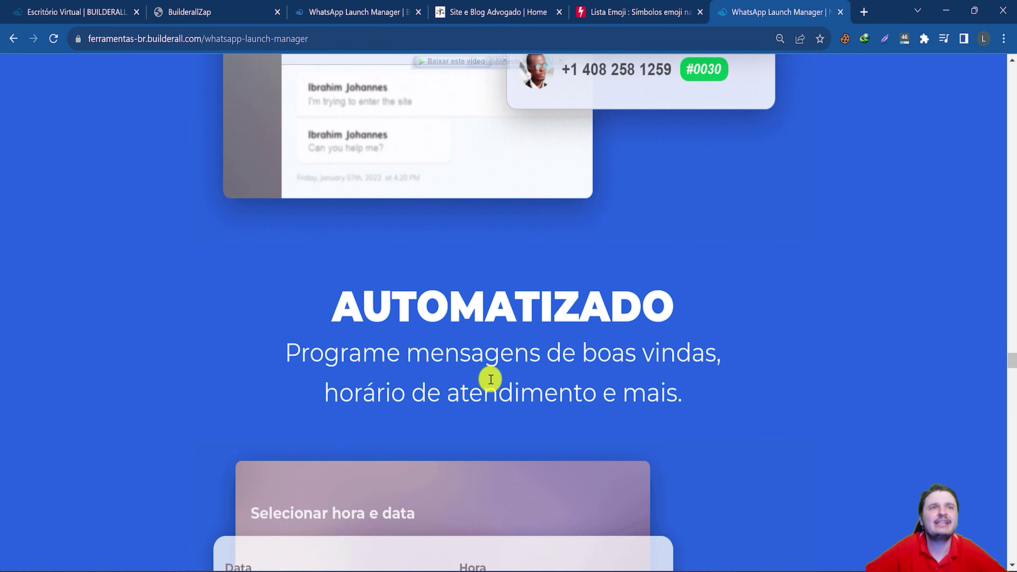
pyautogui.scroll(6, 491, 379)
pyautogui.scroll(-10, 491, 380)
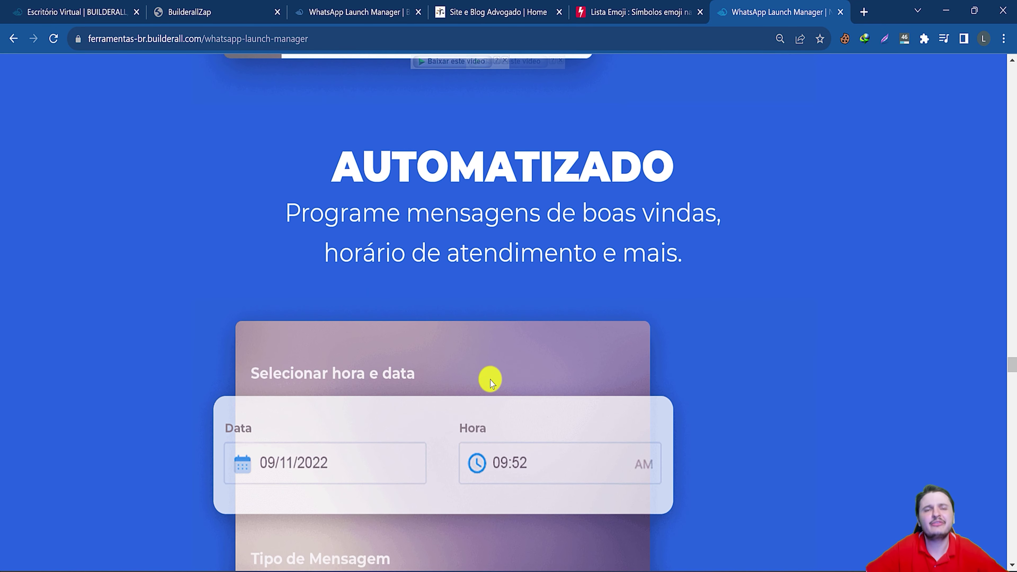
pyautogui.scroll(-8, 490, 380)
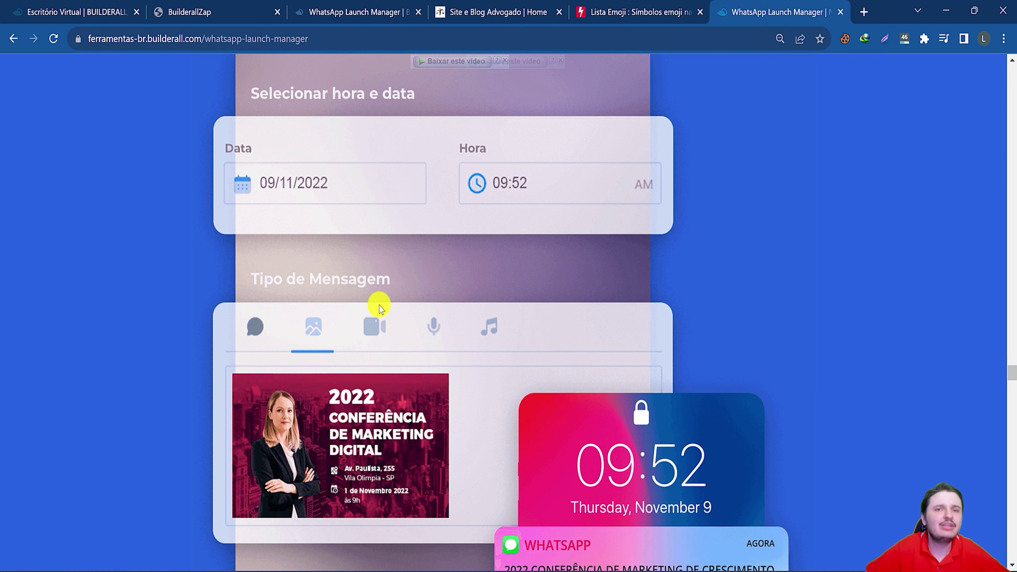
pyautogui.scroll(-2, 389, 310)
pyautogui.scroll(-3, 398, 341)
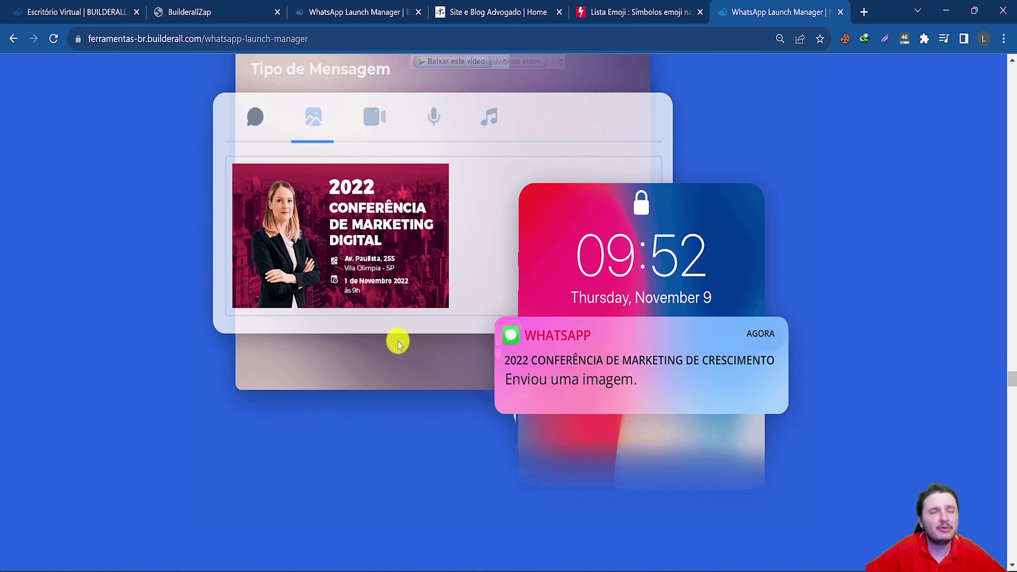
pyautogui.scroll(-8, 429, 339)
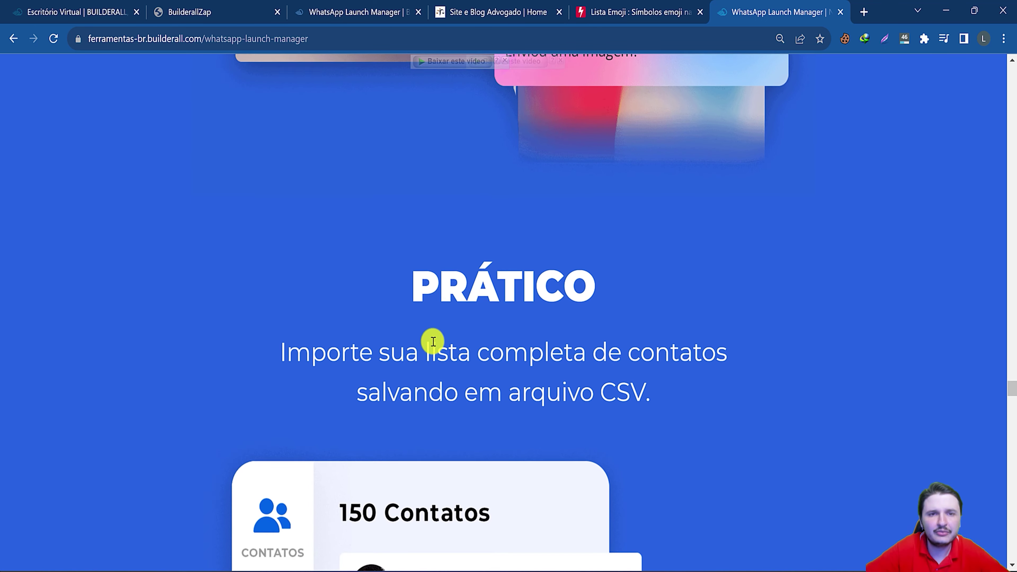
pyautogui.scroll(-15, 446, 339)
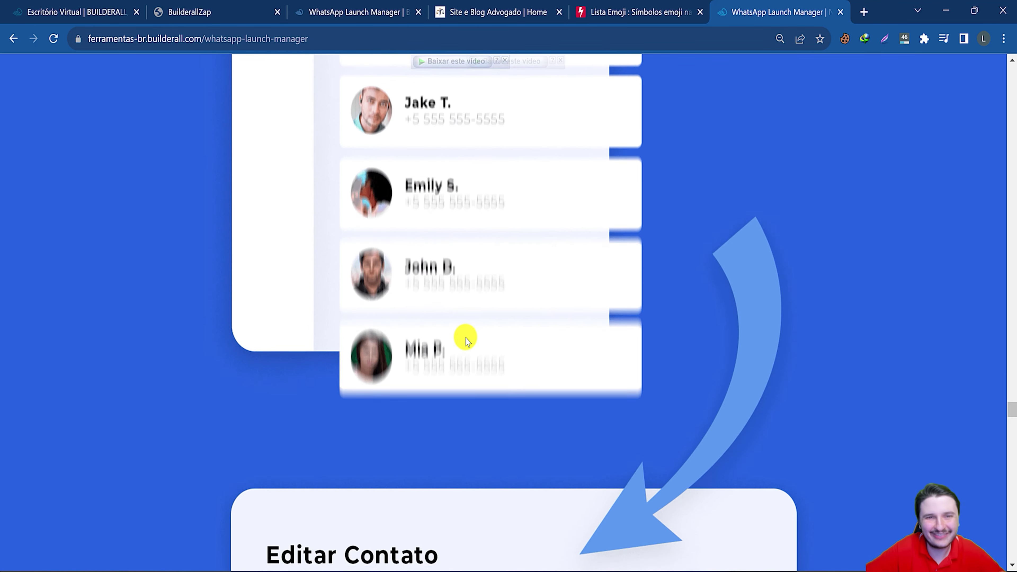
pyautogui.scroll(-12, 467, 341)
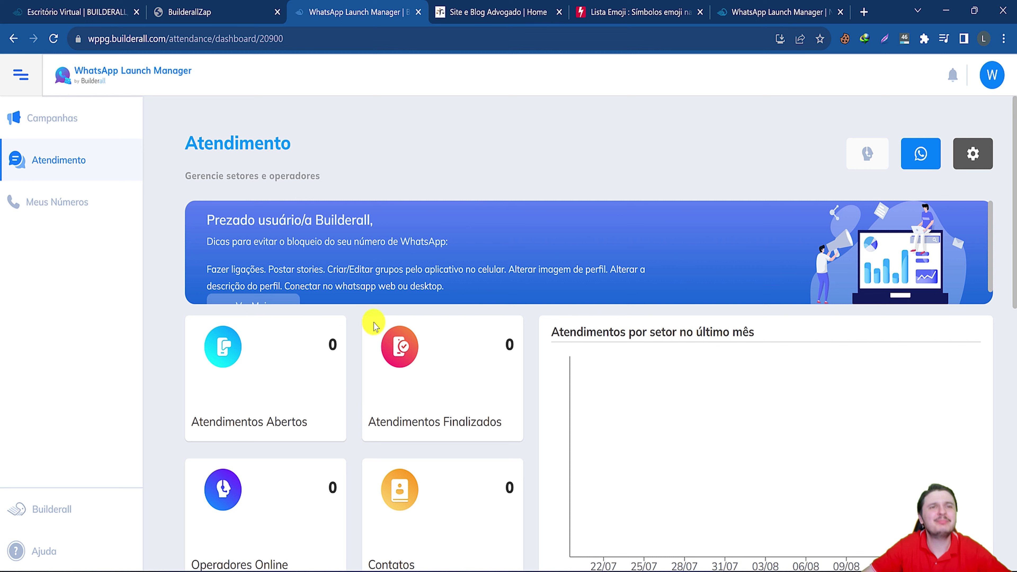
# Launch WhatsApp Launch Manager from the Aplicativos list in the Builderall Office dashboard.
pyautogui.click(66, 6)
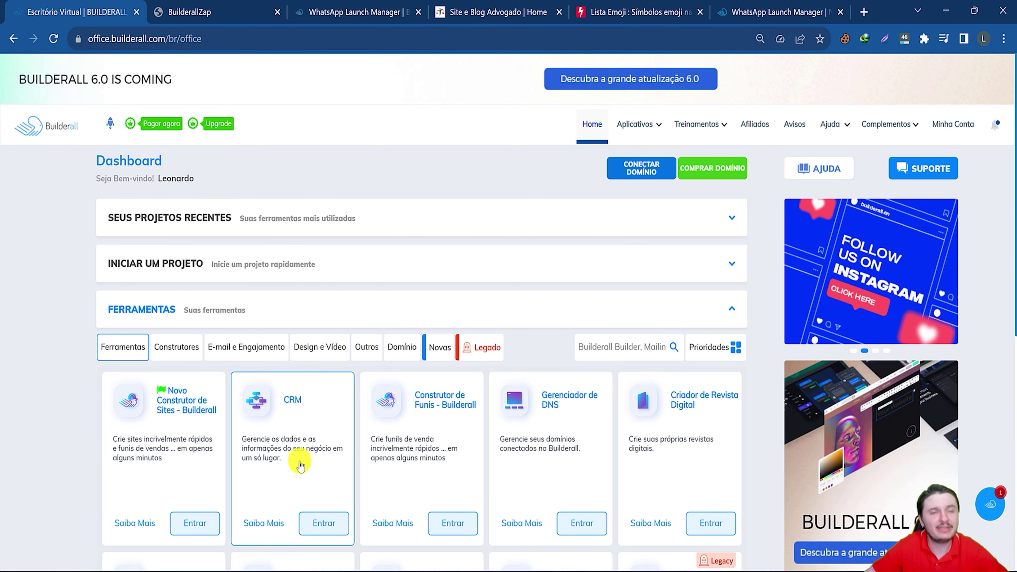
pyautogui.click(627, 137)
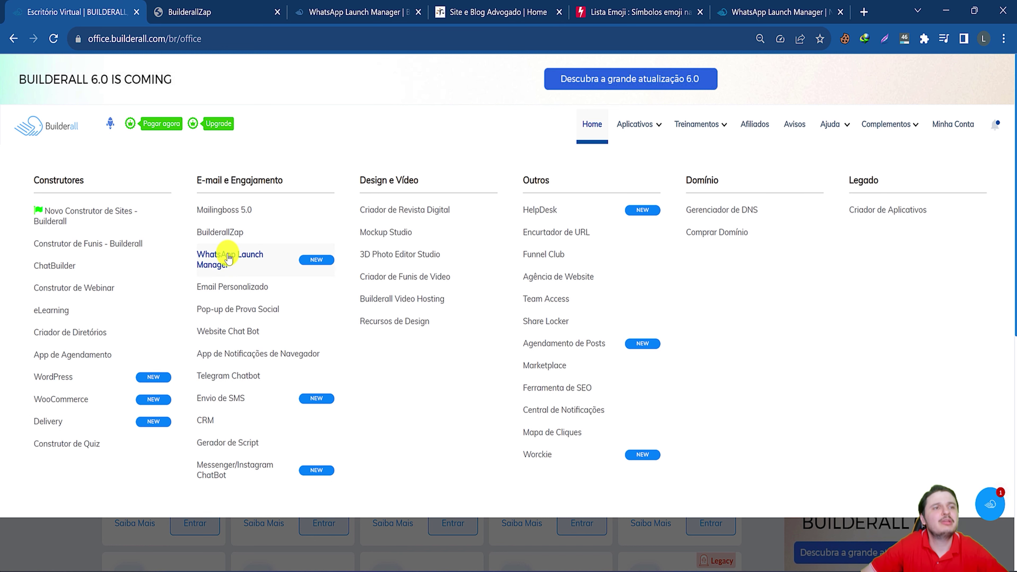
pyautogui.click(228, 259)
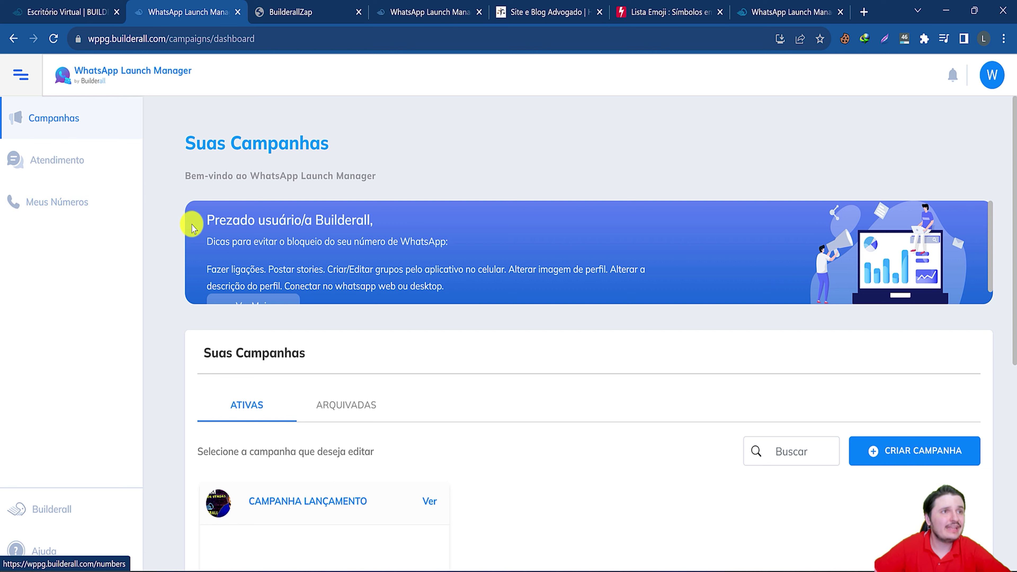
pyautogui.moveTo(192, 225); pyautogui.dragTo(345, 263)
pyautogui.click(322, 261)
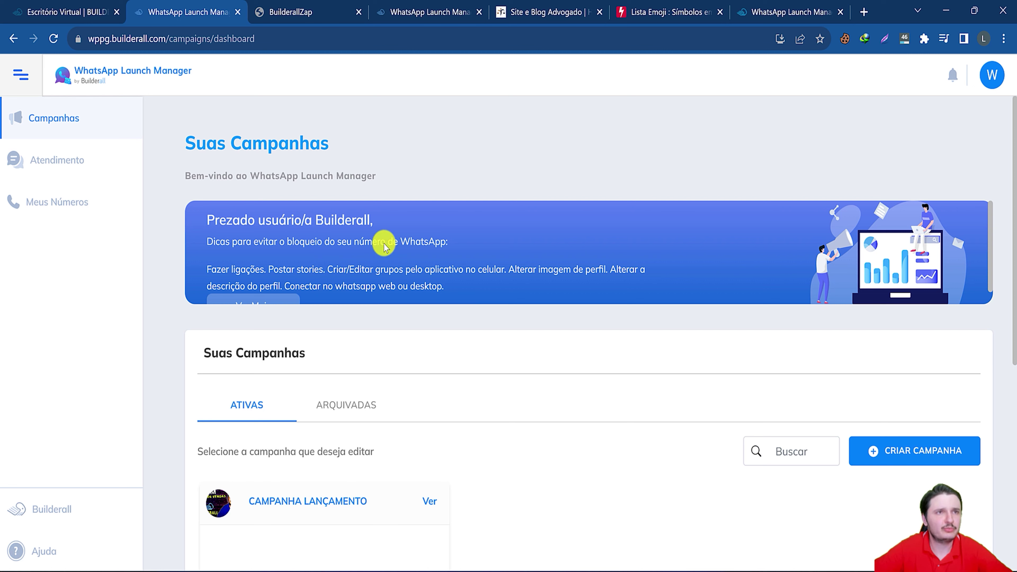
pyautogui.scroll(-1, 308, 254)
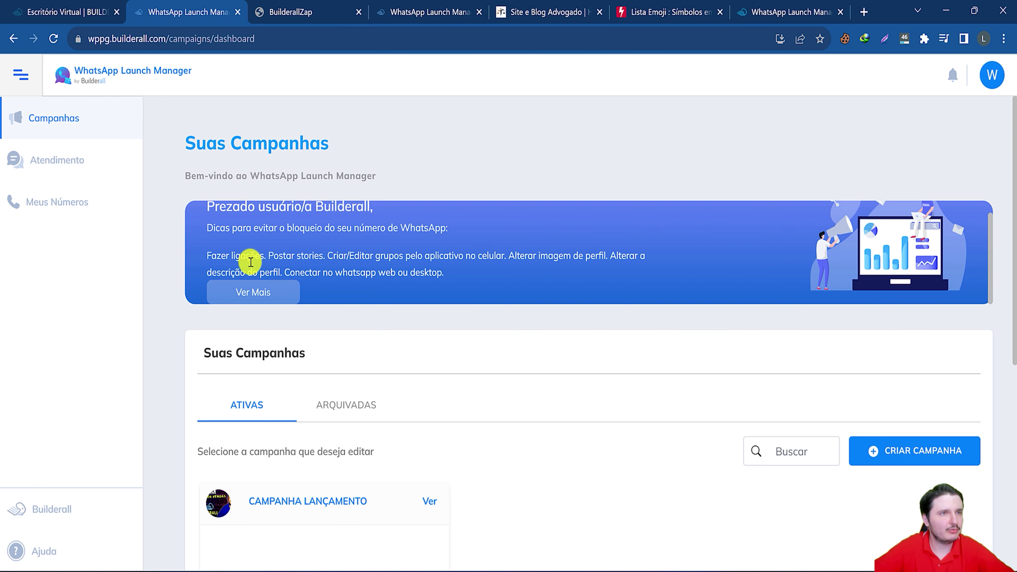
# Open Meus Números, preview the new-number QR code, then close it.
pyautogui.click(70, 217)
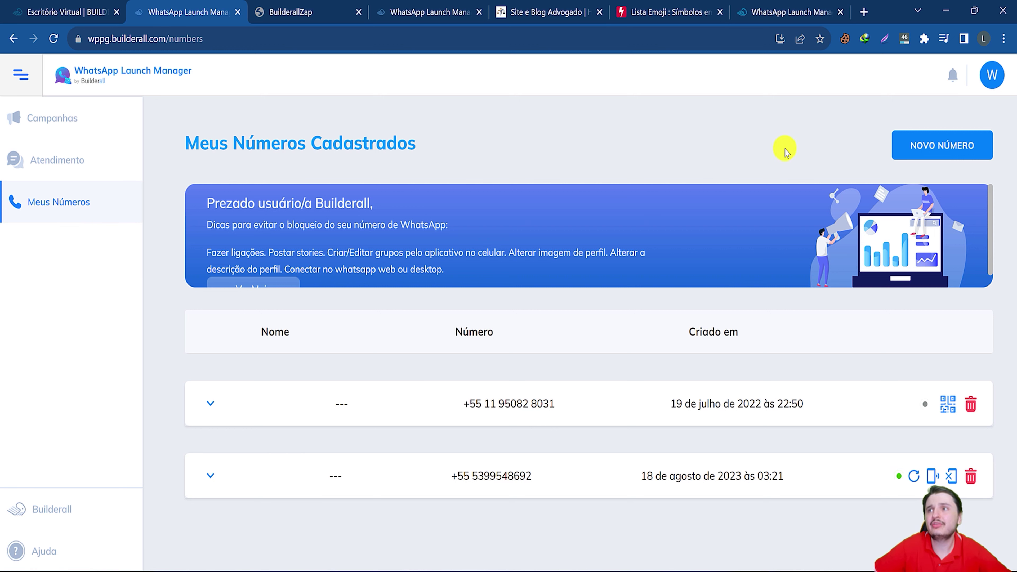
pyautogui.click(930, 146)
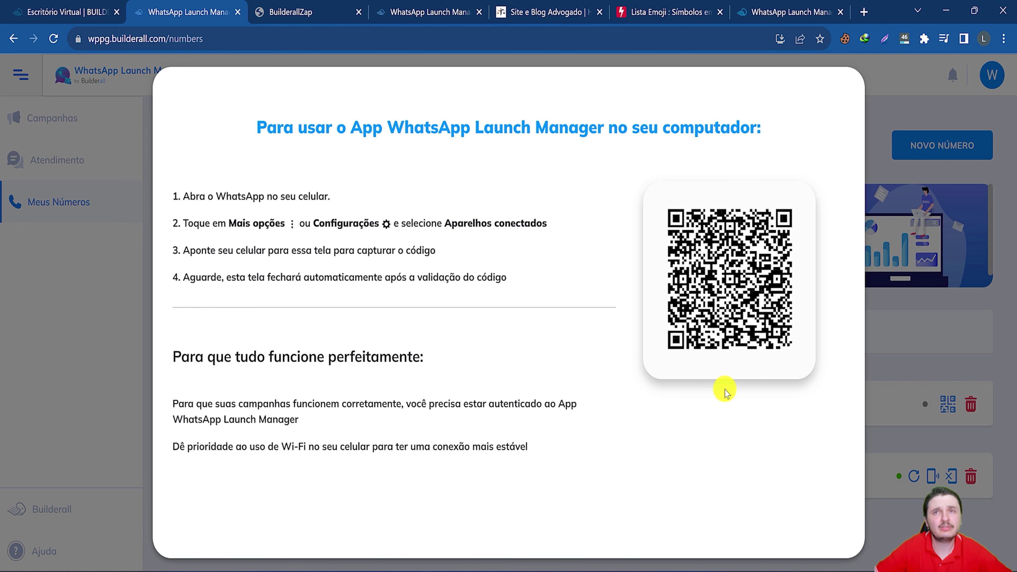
pyautogui.click(960, 269)
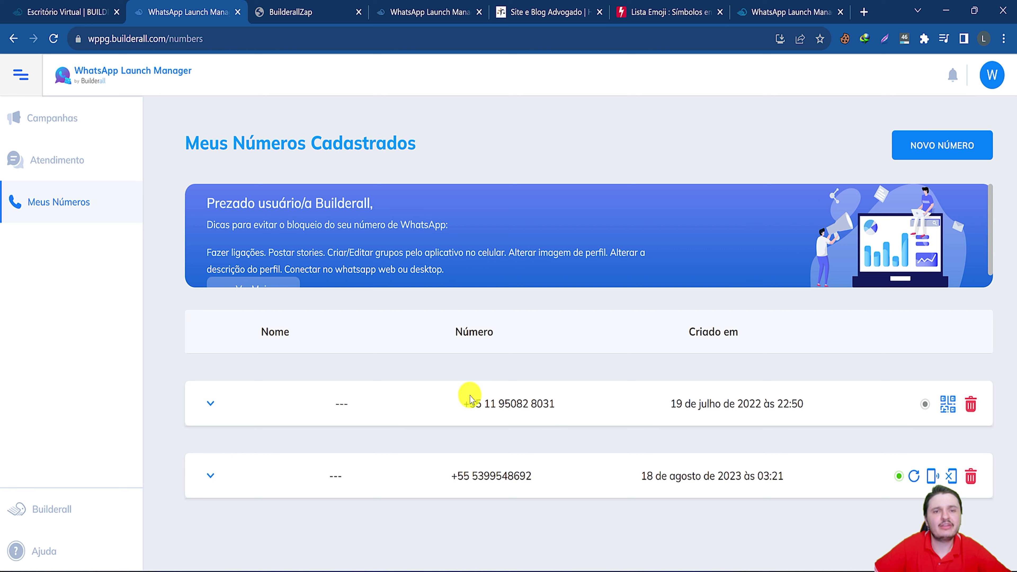
pyautogui.moveTo(465, 404); pyautogui.dragTo(585, 404)
# Expand the second number's history, run Testar Conexão, and dismiss the success notice.
pyautogui.moveTo(682, 404); pyautogui.dragTo(724, 427)
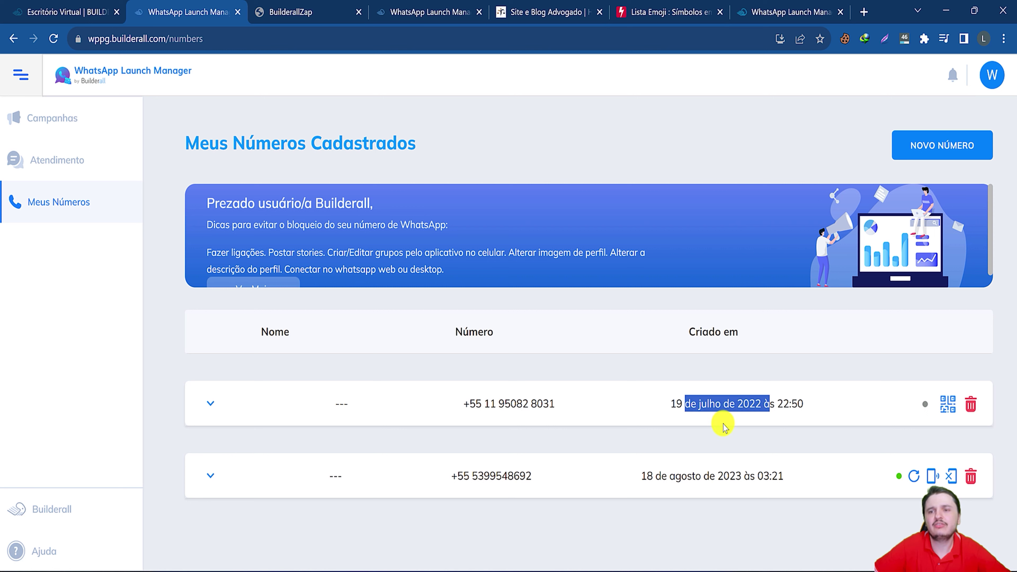
pyautogui.click(342, 476)
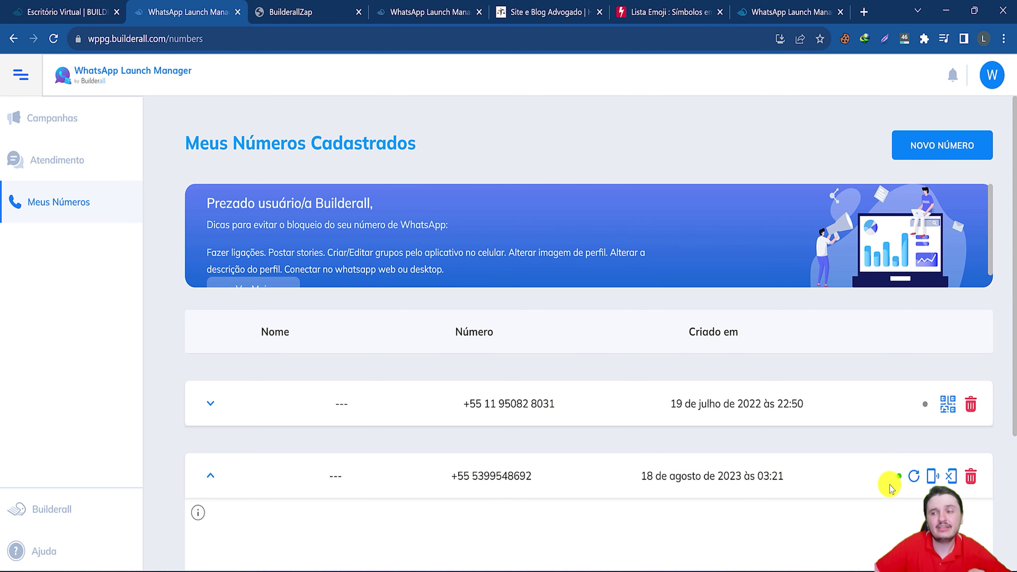
pyautogui.scroll(-3, 894, 478)
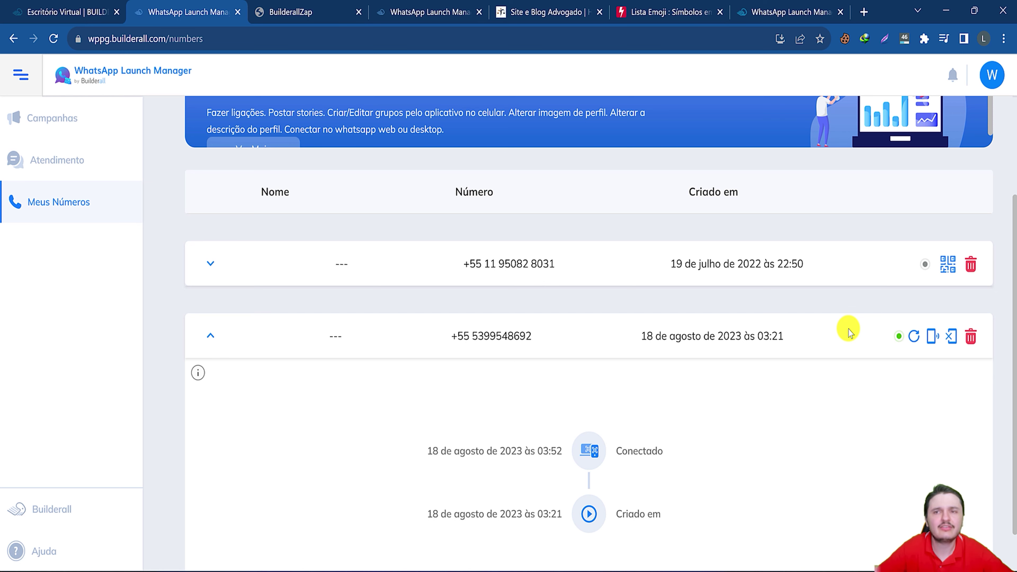
pyautogui.click(933, 343)
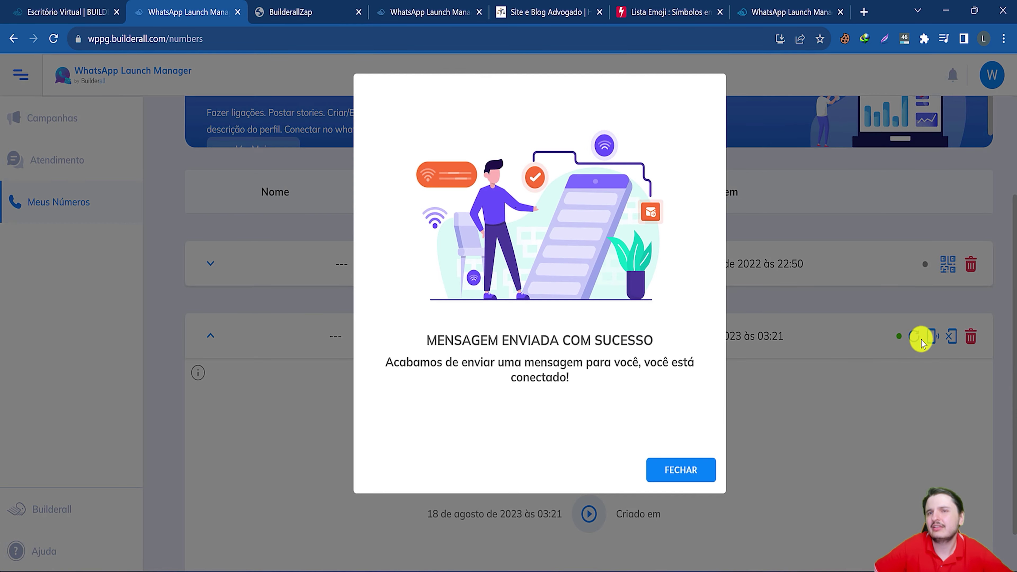
pyautogui.click(664, 469)
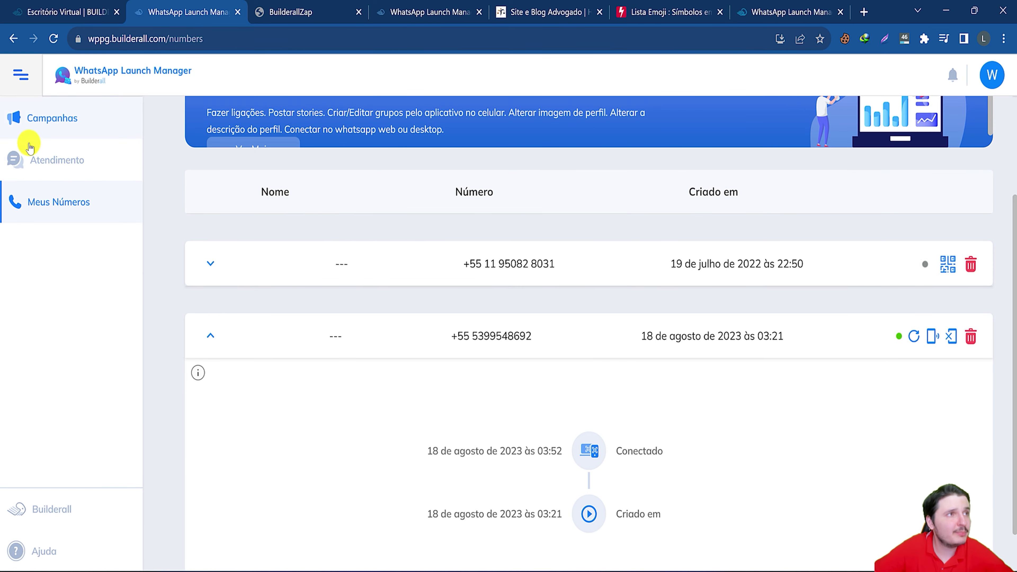
# Open Atendimento for the second registered number to reach Configurações de Auto Atendimento.
pyautogui.click(56, 164)
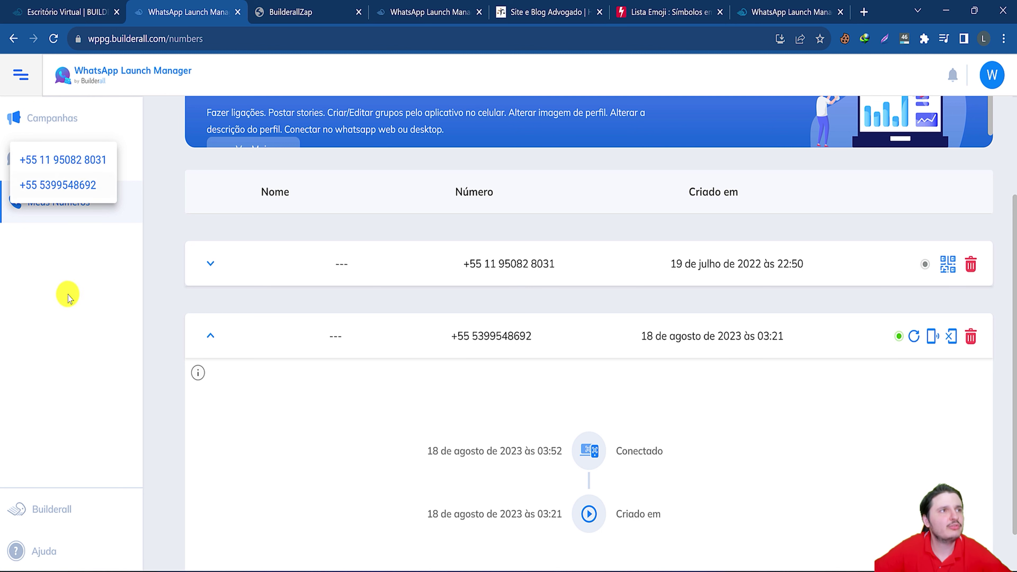
pyautogui.click(75, 184)
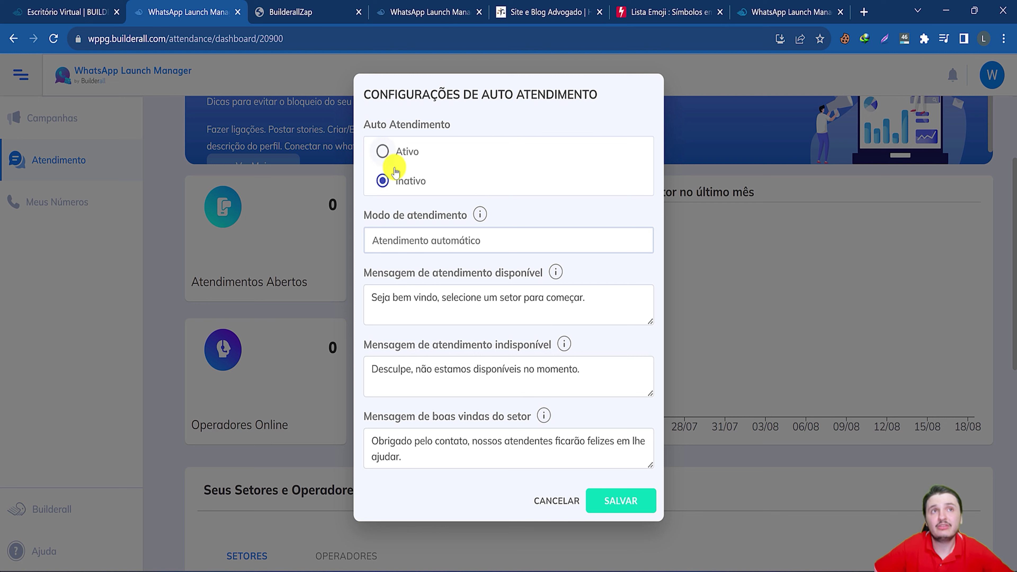
# Set Auto Atendimento to Ativo, trying Setor padrão before keeping Atendimento automático mode.
pyautogui.click(383, 150)
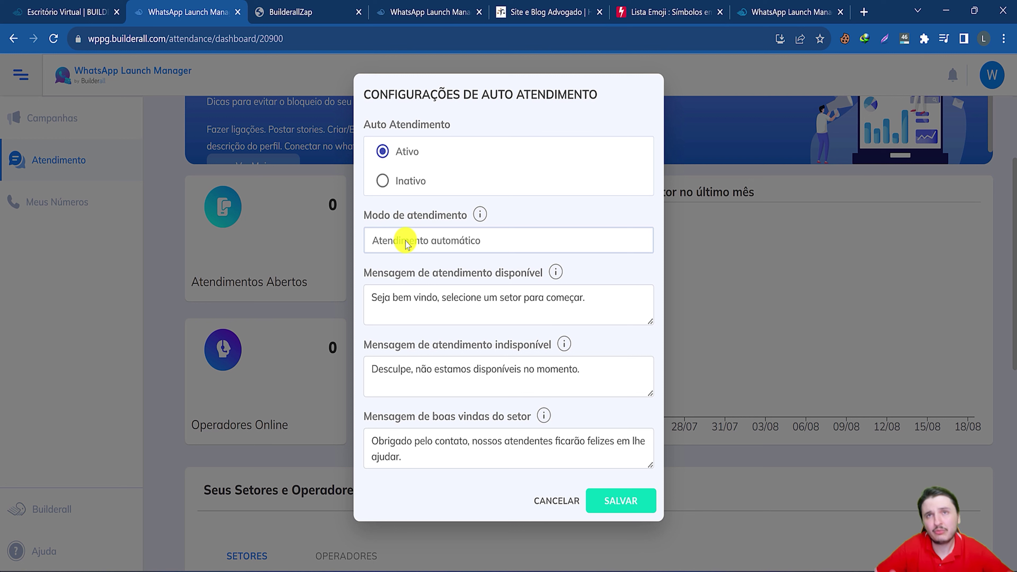
pyautogui.moveTo(435, 216); pyautogui.dragTo(384, 216)
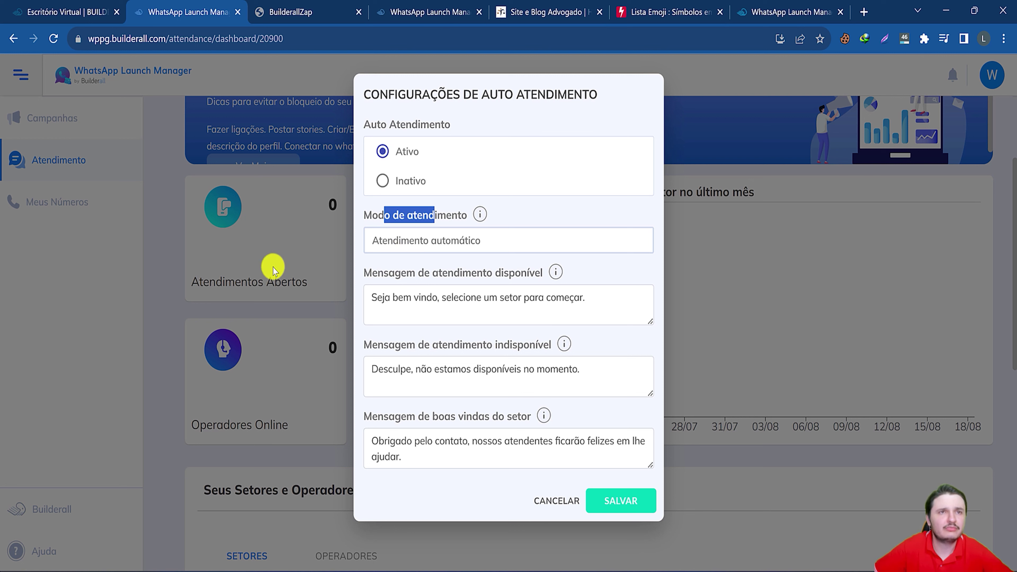
pyautogui.click(387, 249)
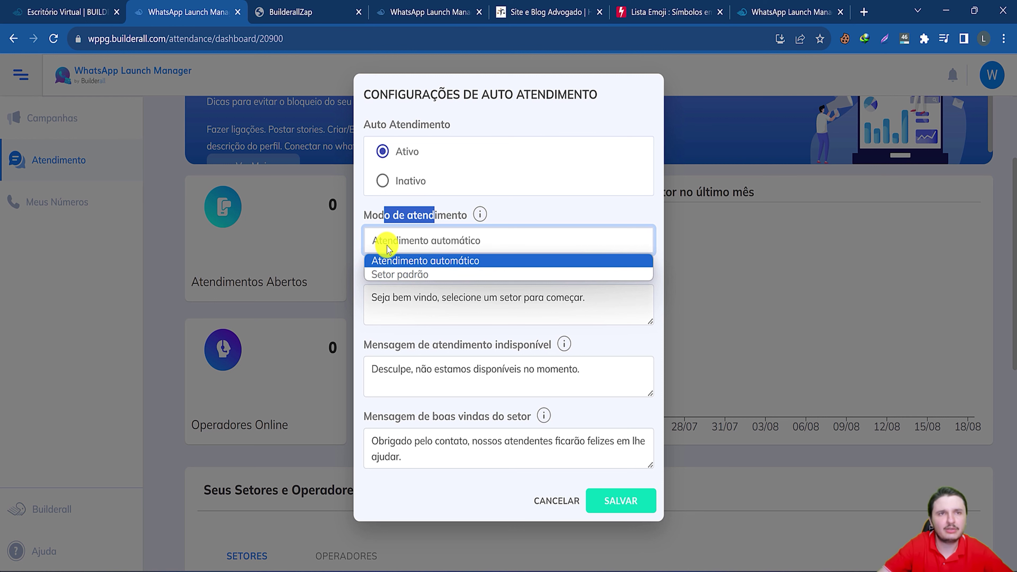
pyautogui.click(408, 275)
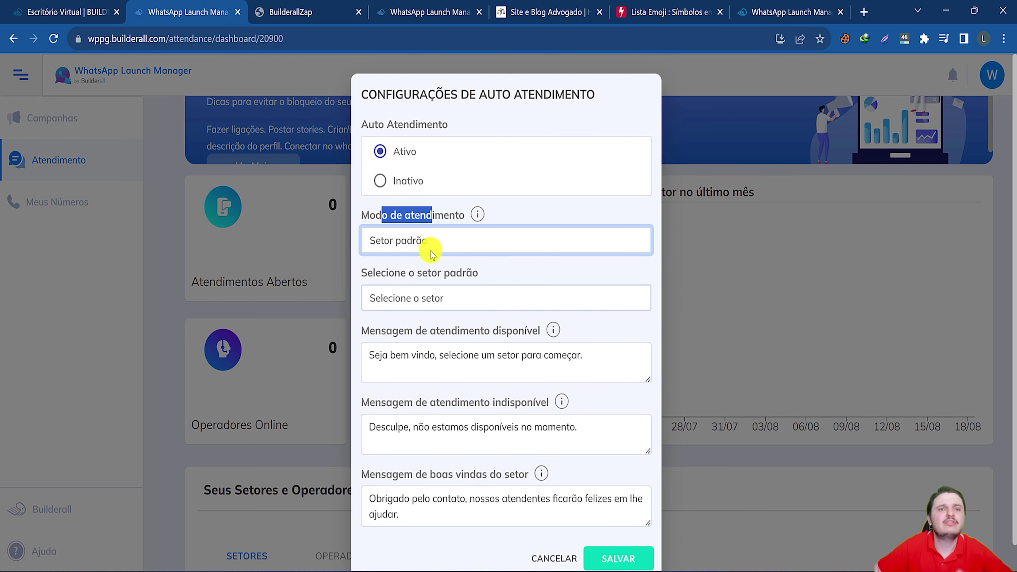
pyautogui.click(408, 296)
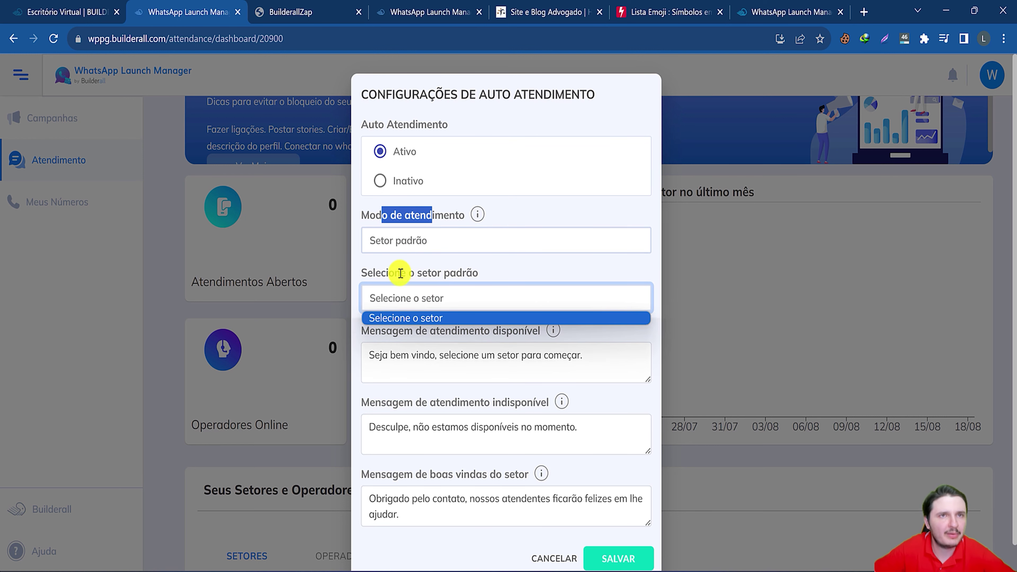
pyautogui.click(397, 242)
pyautogui.click(406, 260)
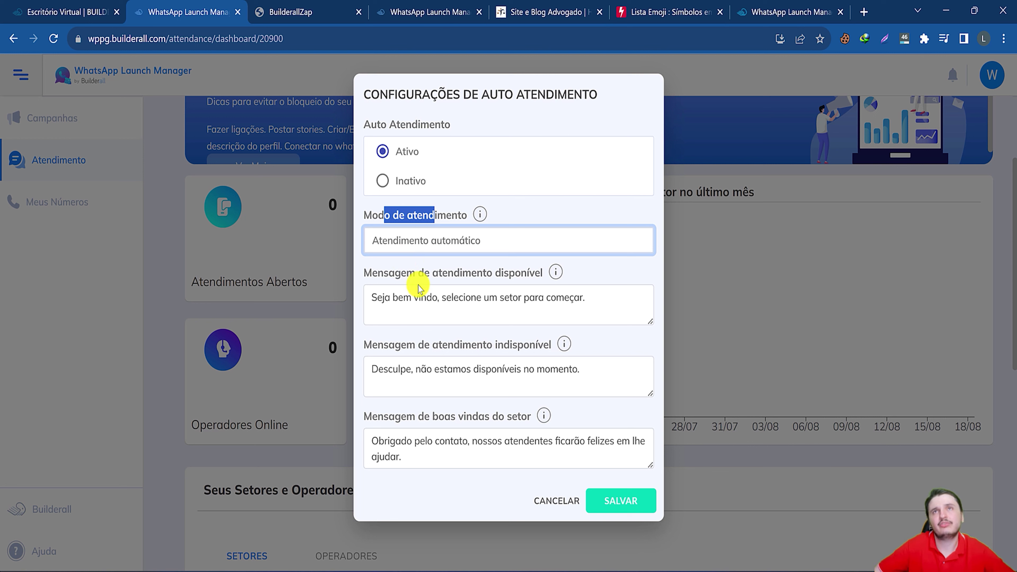
# Visit the Lista Emoji page and return to the auto-service settings.
pyautogui.moveTo(418, 273); pyautogui.dragTo(437, 297)
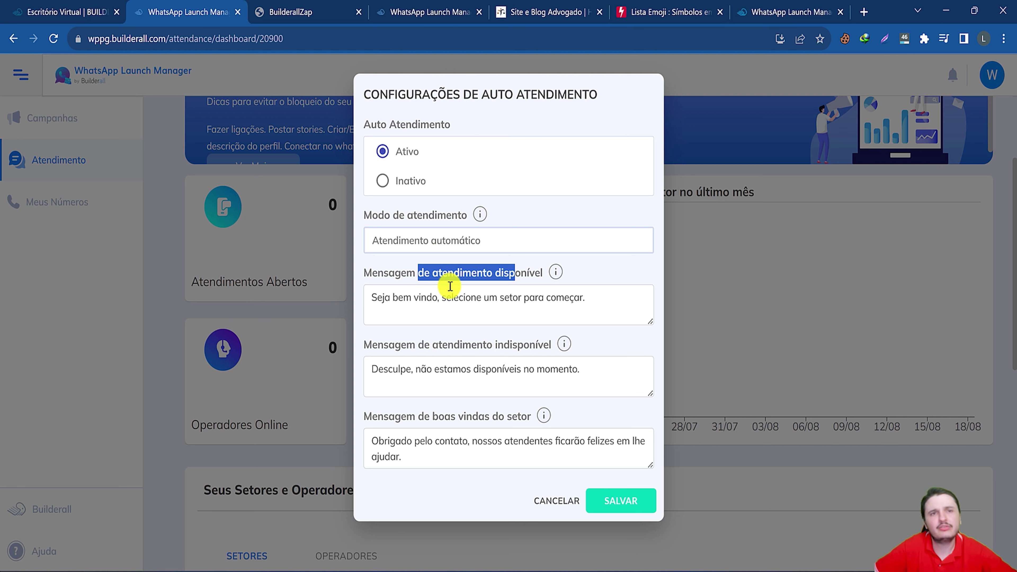
pyautogui.click(432, 297)
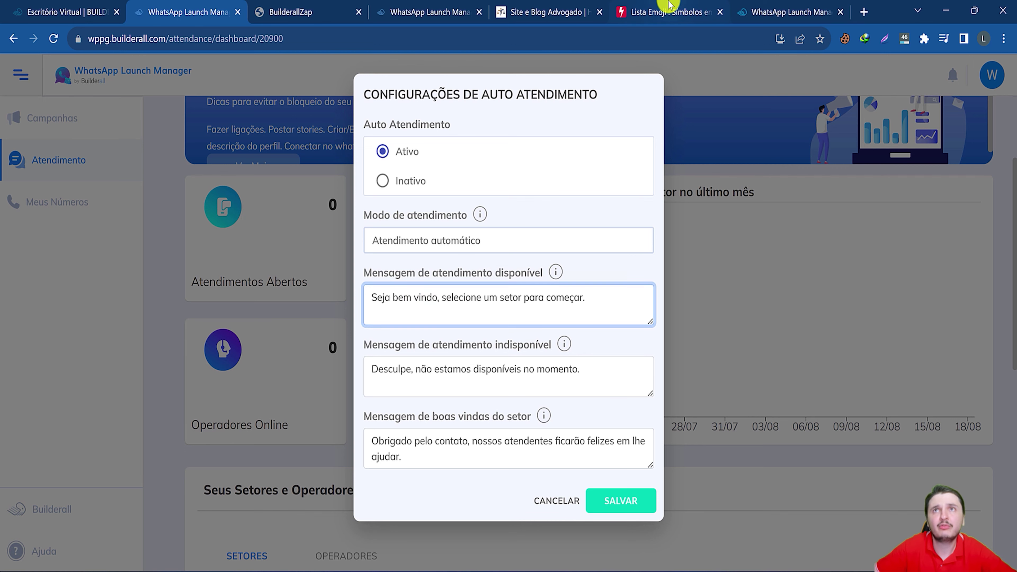
pyautogui.click(670, 10)
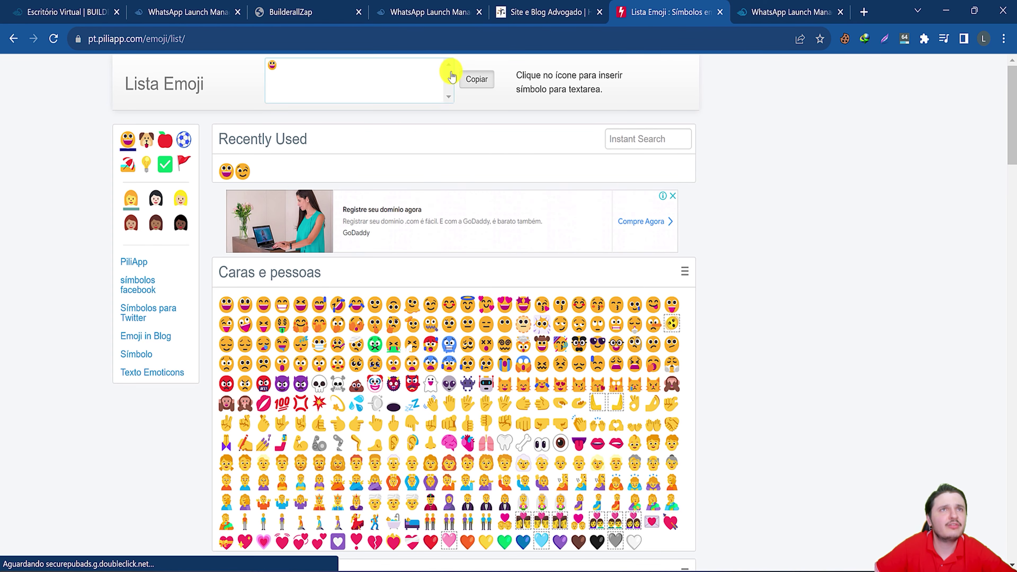
pyautogui.click(192, 9)
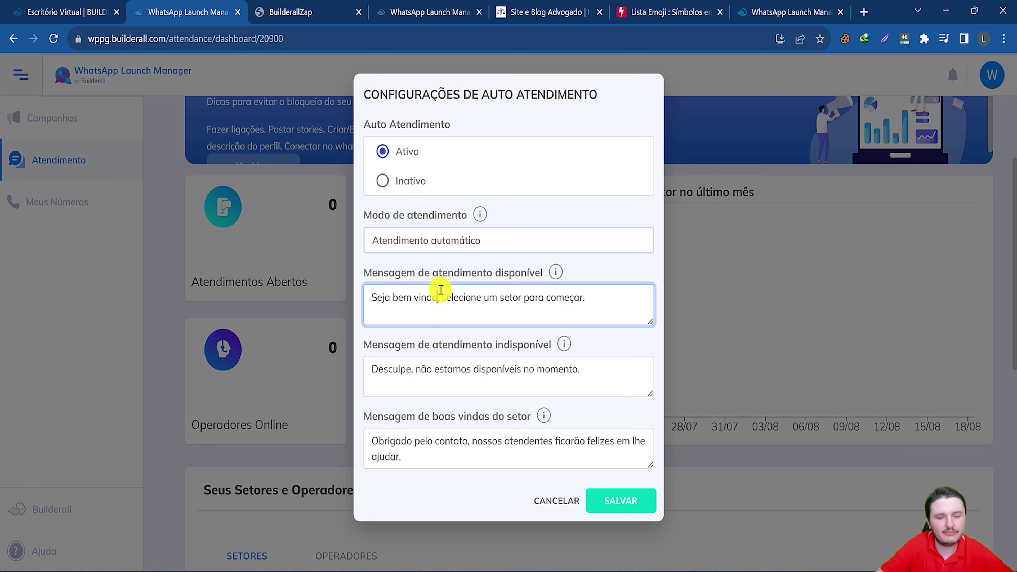
# Paste an emoji after 'vindo' in the welcome message and review the unavailable-service message.
pyautogui.click(441, 290)
pyautogui.write('😛')
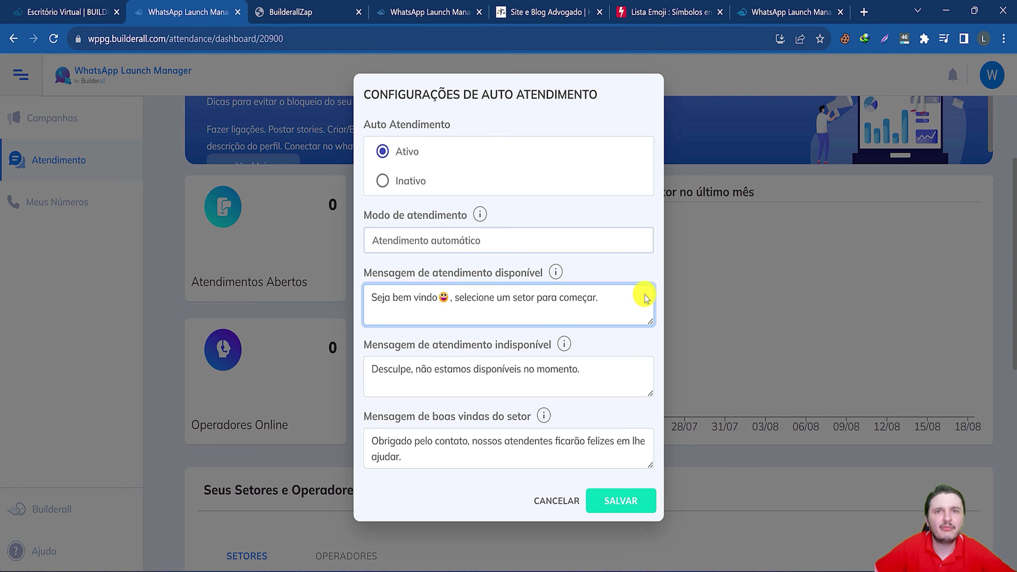
pyautogui.moveTo(556, 273)
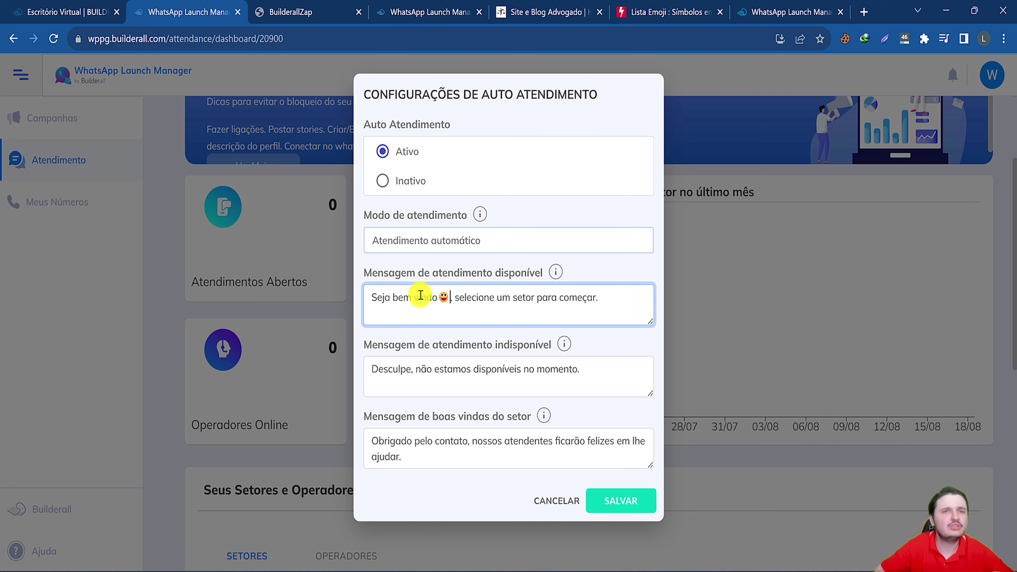
pyautogui.moveTo(389, 297); pyautogui.dragTo(564, 300)
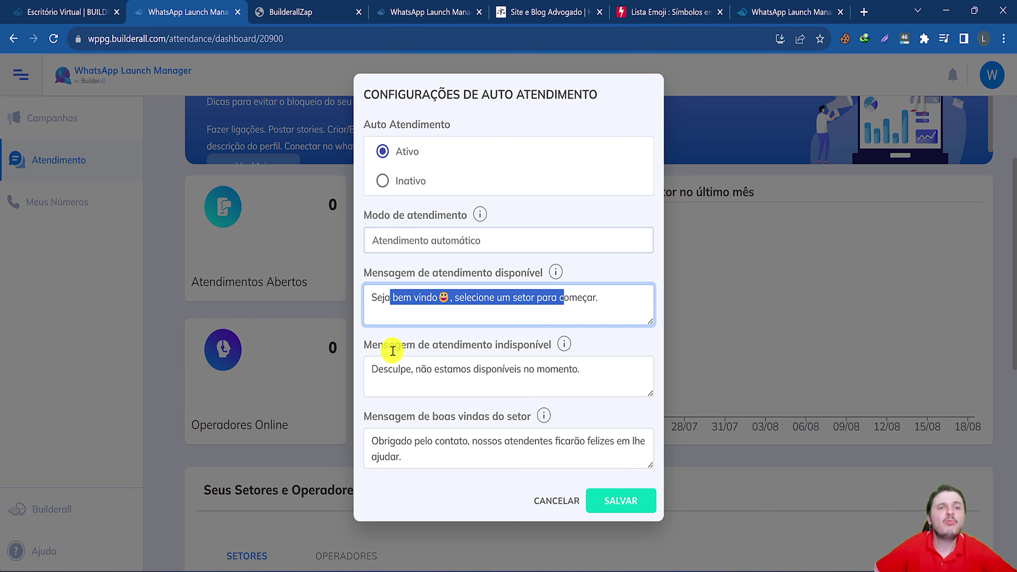
pyautogui.moveTo(432, 345); pyautogui.dragTo(510, 342)
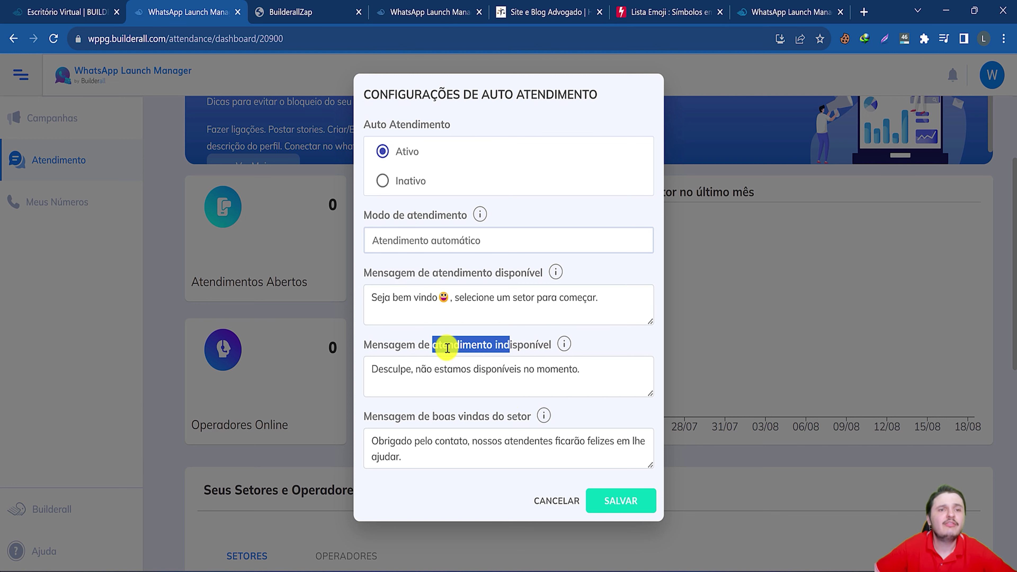
pyautogui.moveTo(383, 370); pyautogui.dragTo(439, 370)
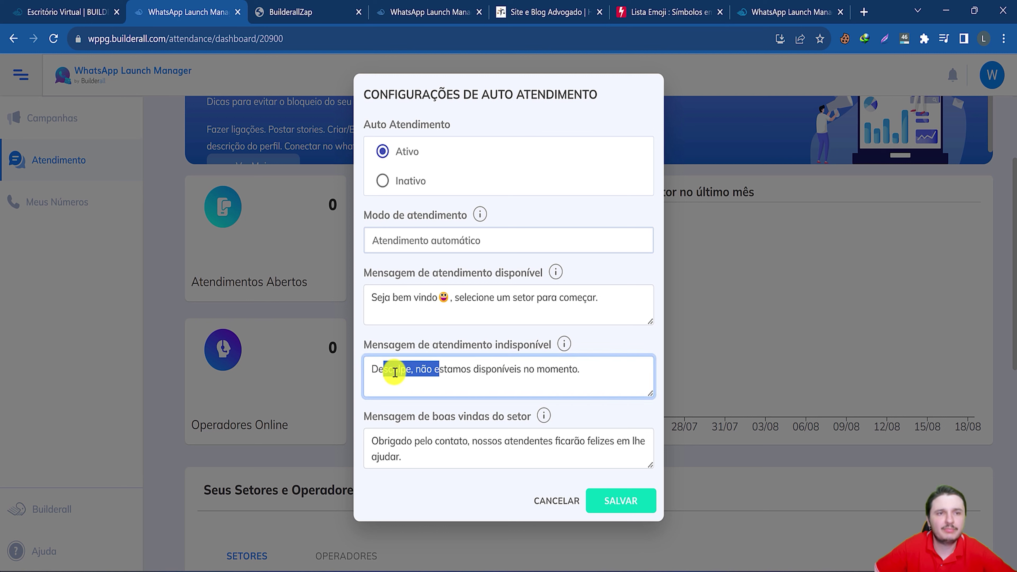
pyautogui.click(445, 370)
pyautogui.click(593, 350)
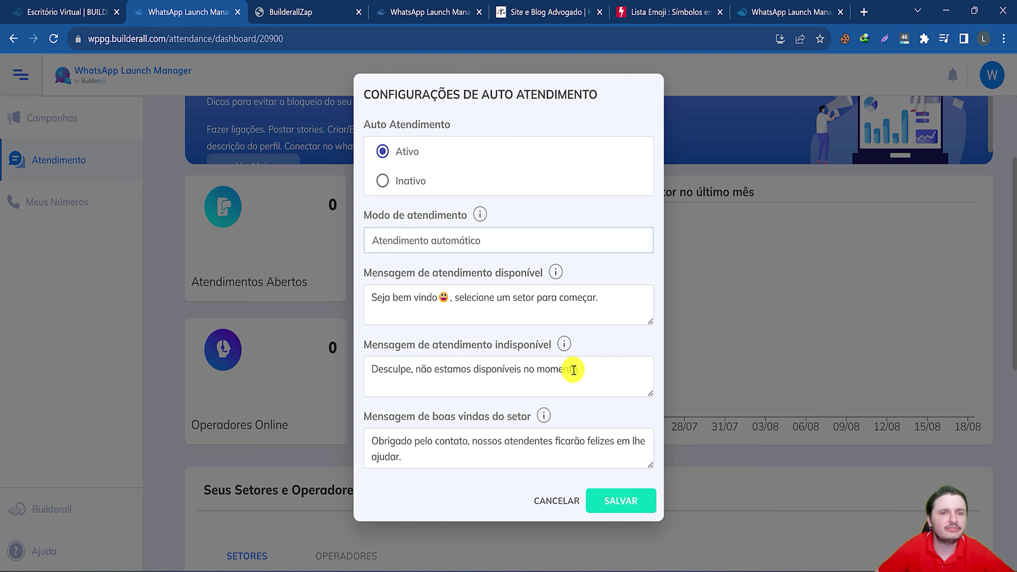
# Enlarge the sector welcome message box and save the auto-attendance settings.
pyautogui.moveTo(541, 417)
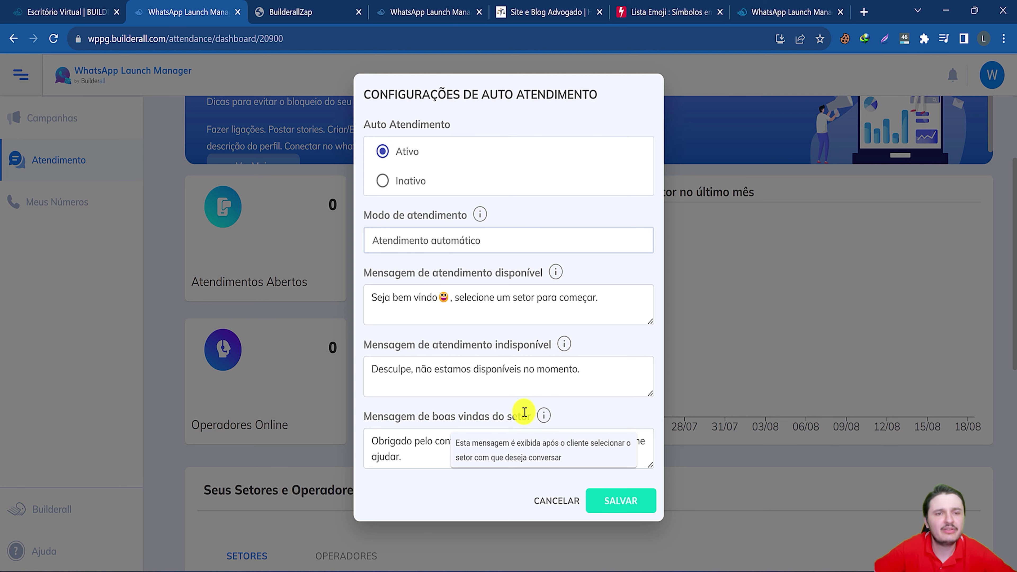
pyautogui.click(602, 449)
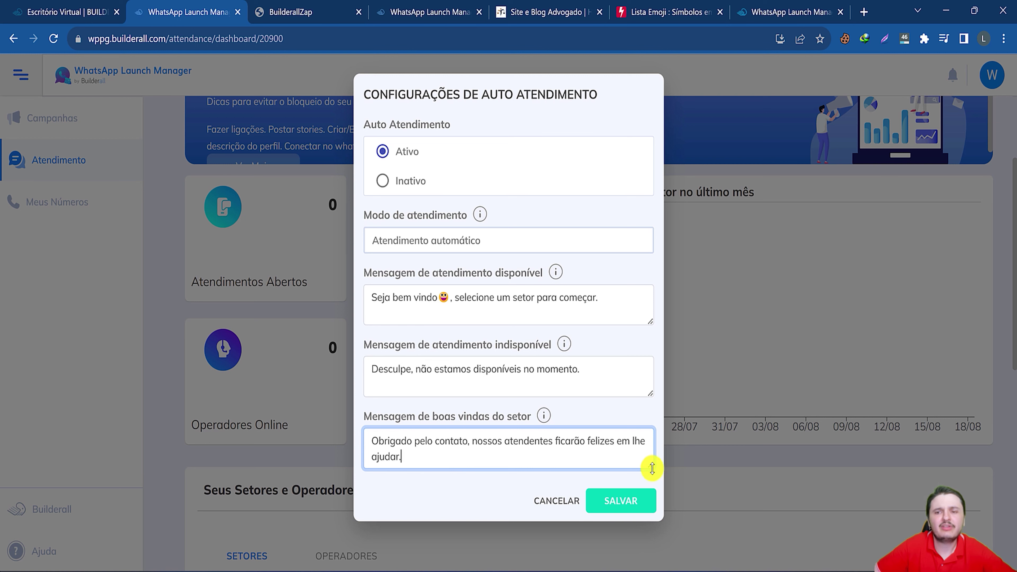
pyautogui.moveTo(650, 465); pyautogui.dragTo(650, 538)
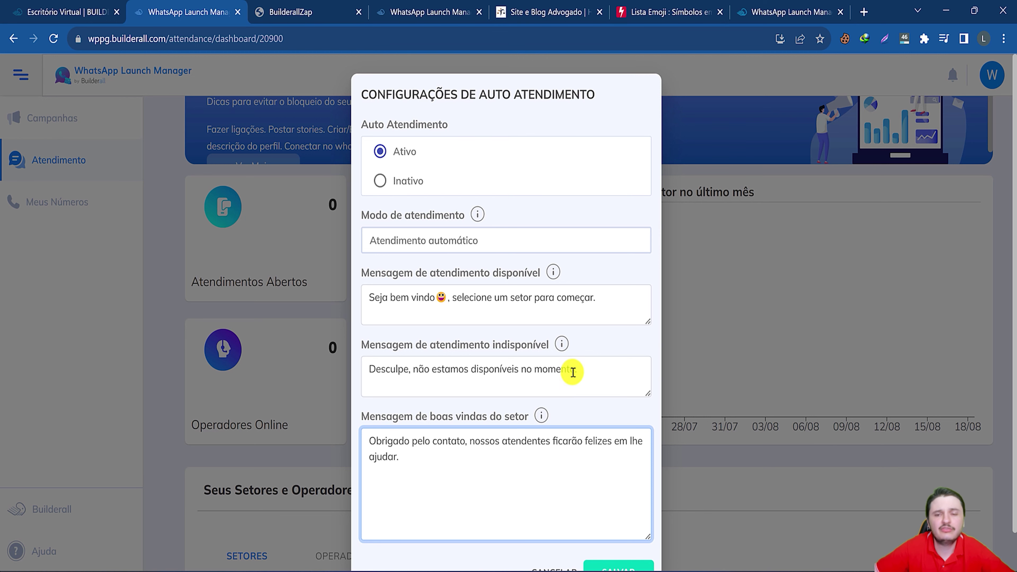
pyautogui.scroll(-1, 589, 449)
pyautogui.click(619, 527)
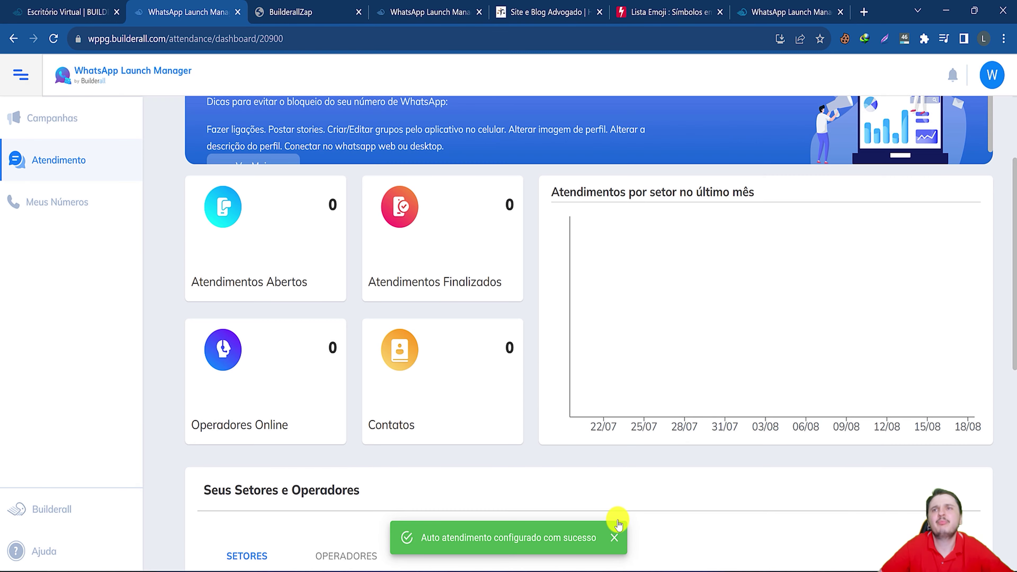
# Add the Comercial sector under Seus Setores e Operadores.
pyautogui.scroll(2, 615, 503)
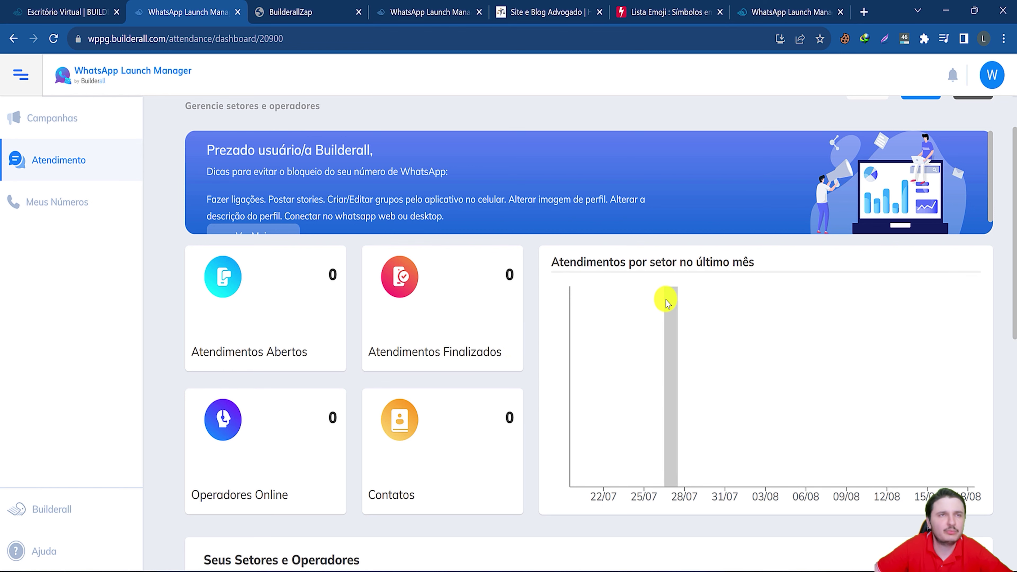
pyautogui.scroll(-5, 493, 340)
pyautogui.scroll(-4, 493, 363)
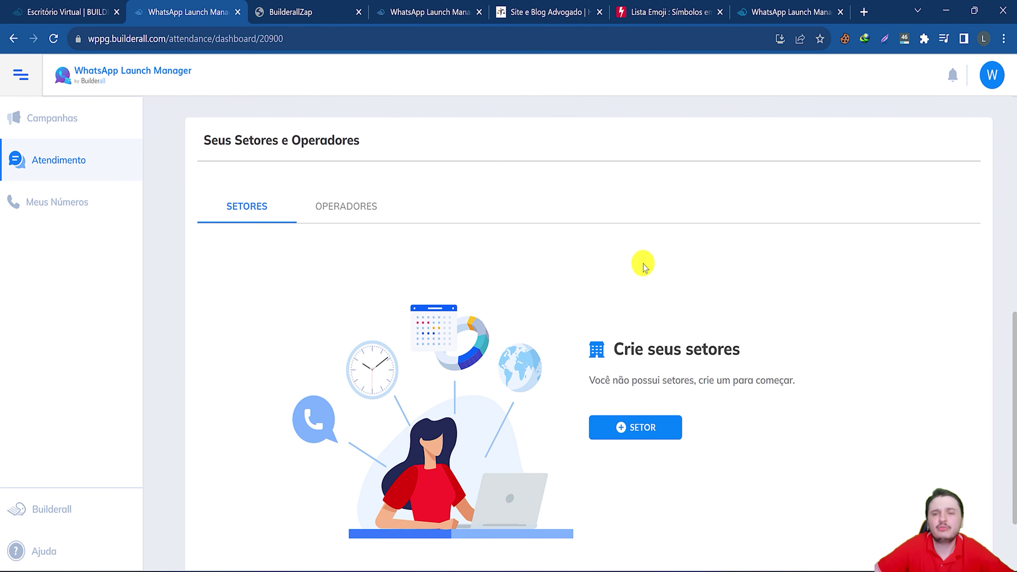
pyautogui.click(624, 431)
pyautogui.write('Comercial')
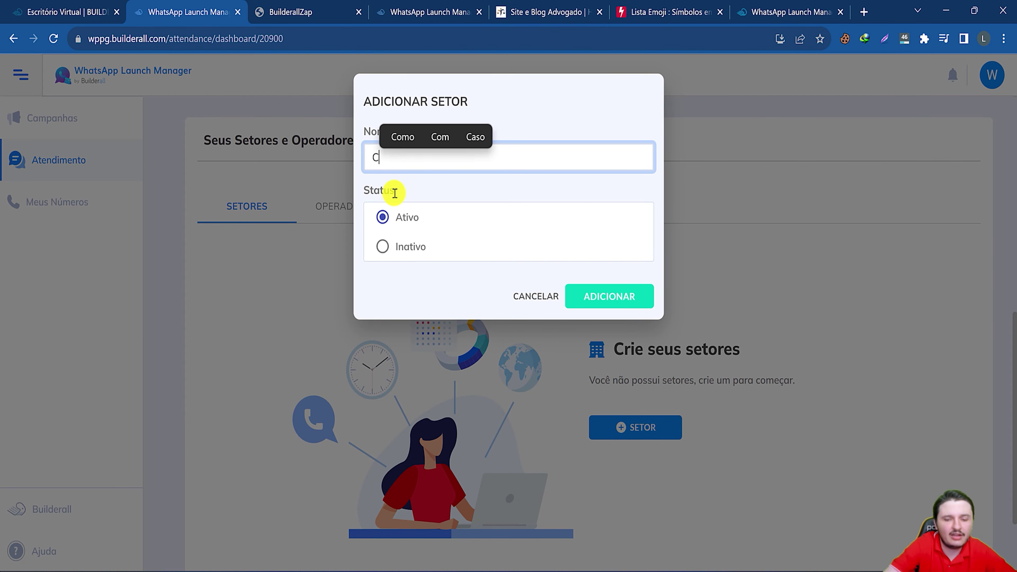
pyautogui.click(591, 297)
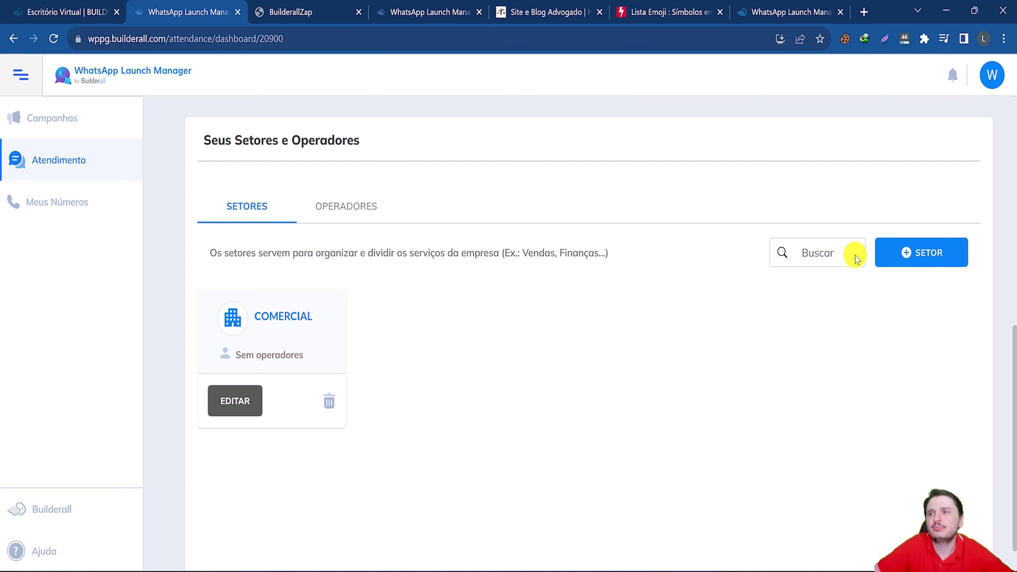
# Add the Clientes and Financeiro sectors, then open and close the Clientes editor unchanged.
pyautogui.click(914, 253)
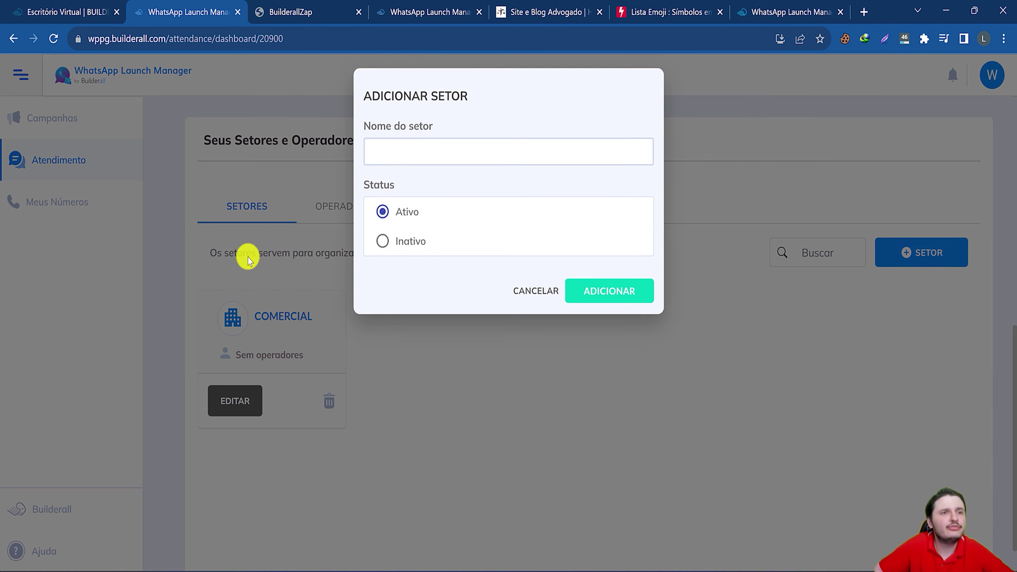
pyautogui.click(409, 156)
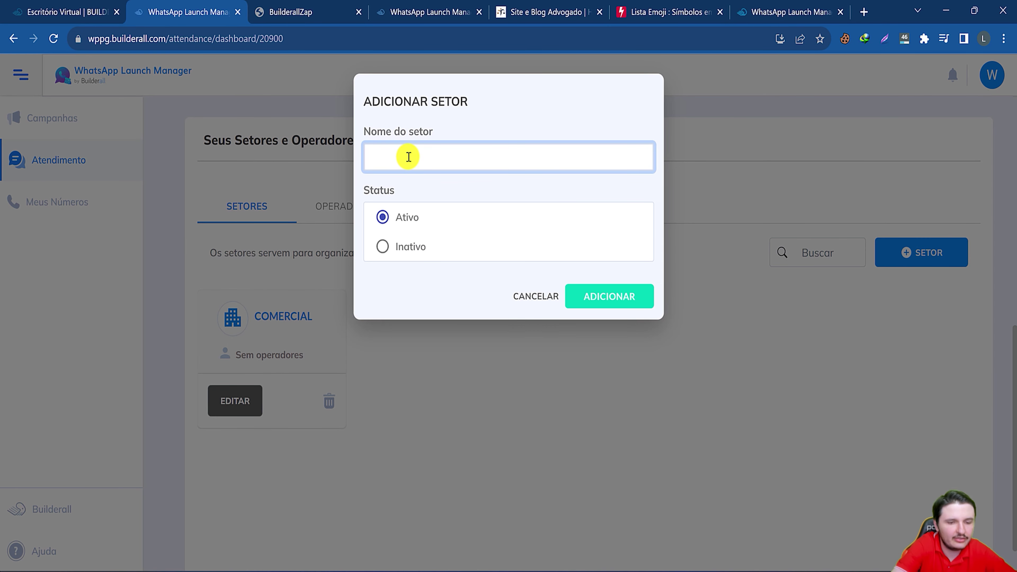
pyautogui.write('Clientes')
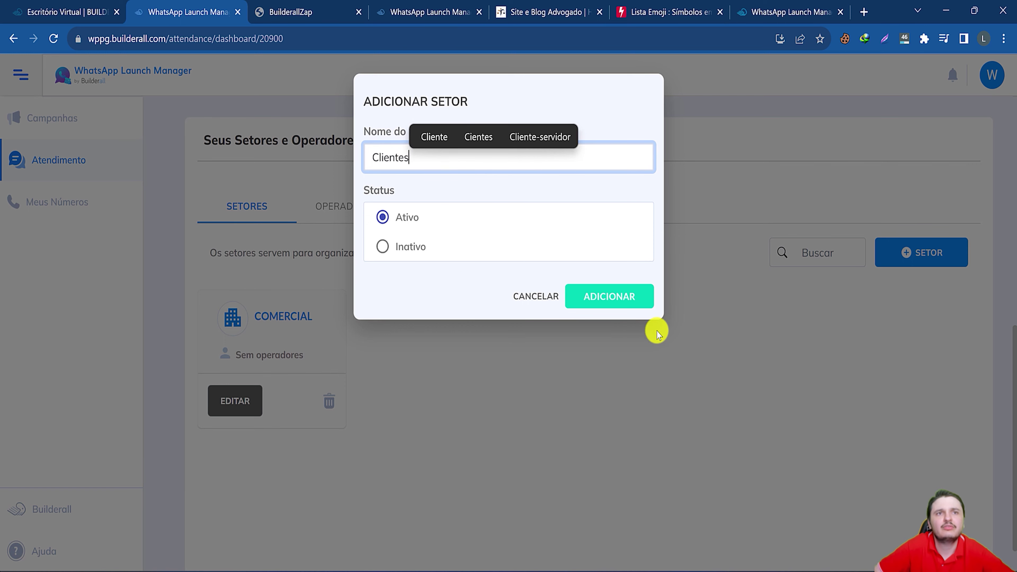
pyautogui.click(609, 296)
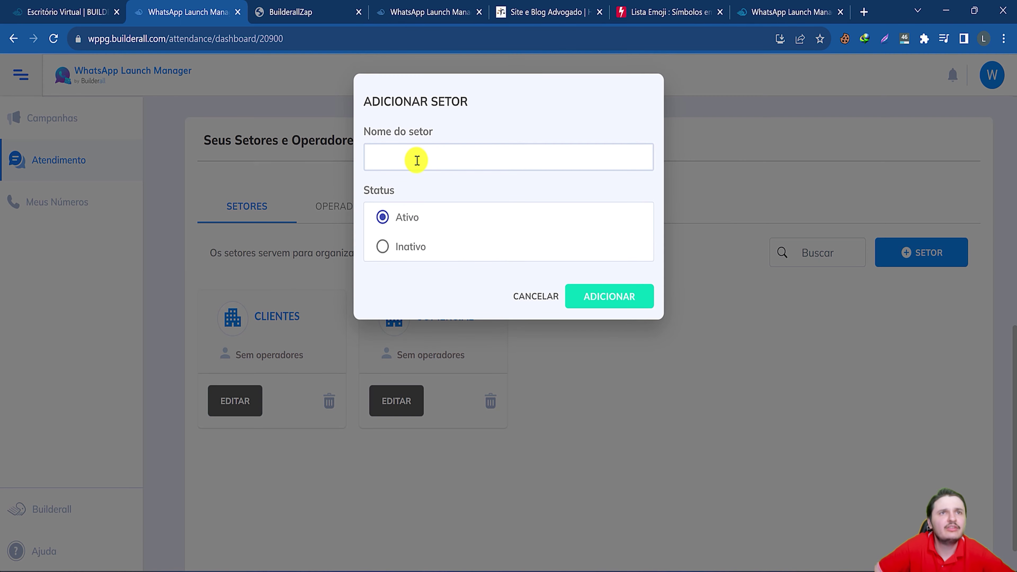
pyautogui.click(417, 157)
pyautogui.write('Financeiro')
pyautogui.click(617, 296)
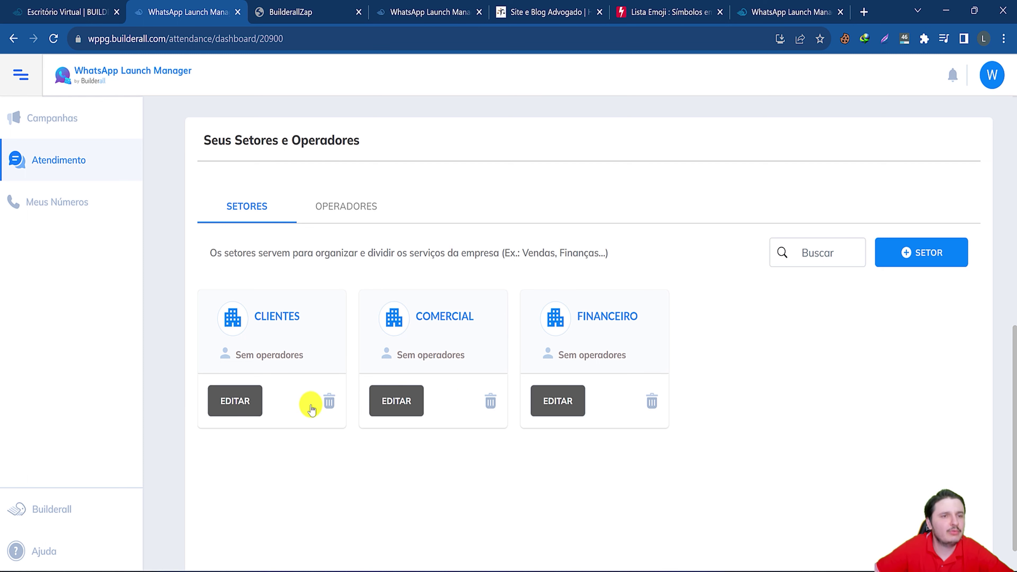
pyautogui.click(235, 401)
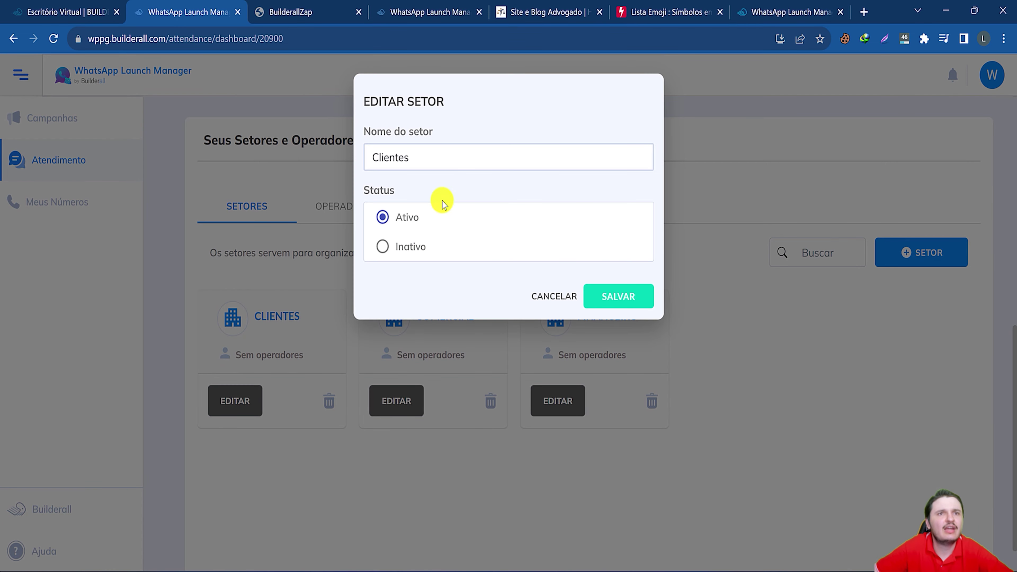
pyautogui.click(547, 296)
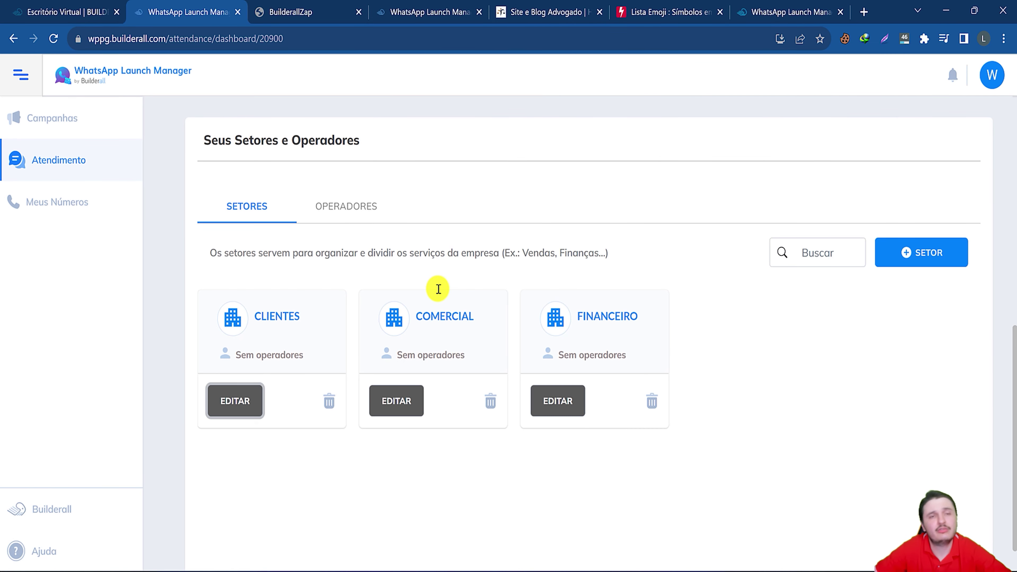
# Start a new operator with the operator's name and a pasted Brazil WhatsApp number.
pyautogui.click(332, 223)
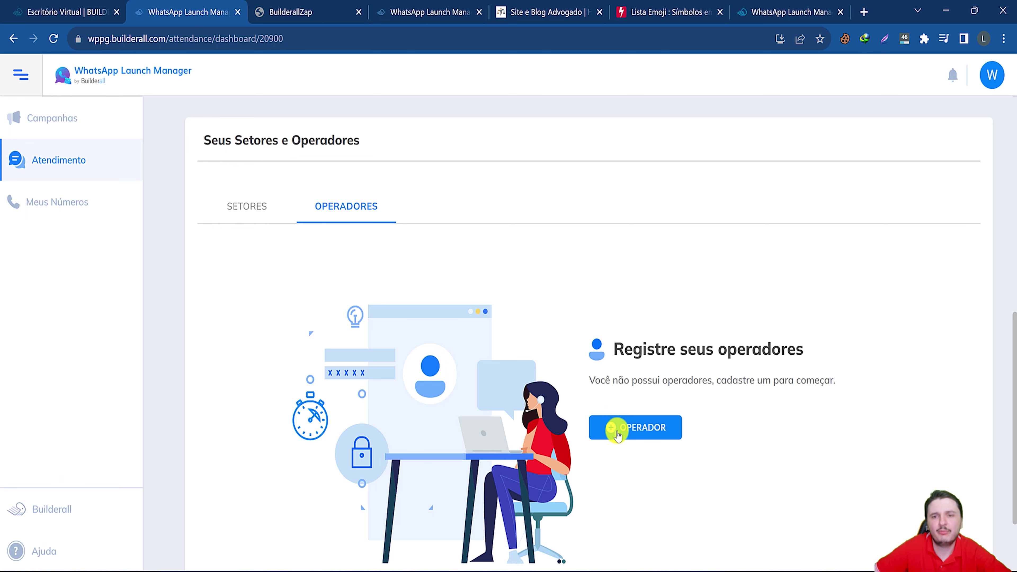
pyautogui.click(618, 434)
pyautogui.click(410, 163)
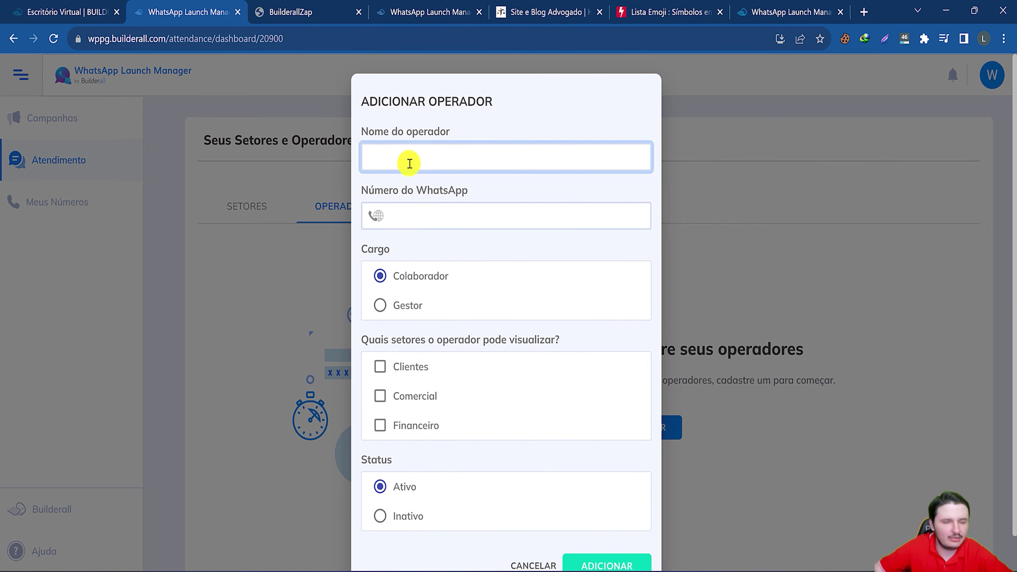
pyautogui.write('Marcelo')
pyautogui.click(376, 215)
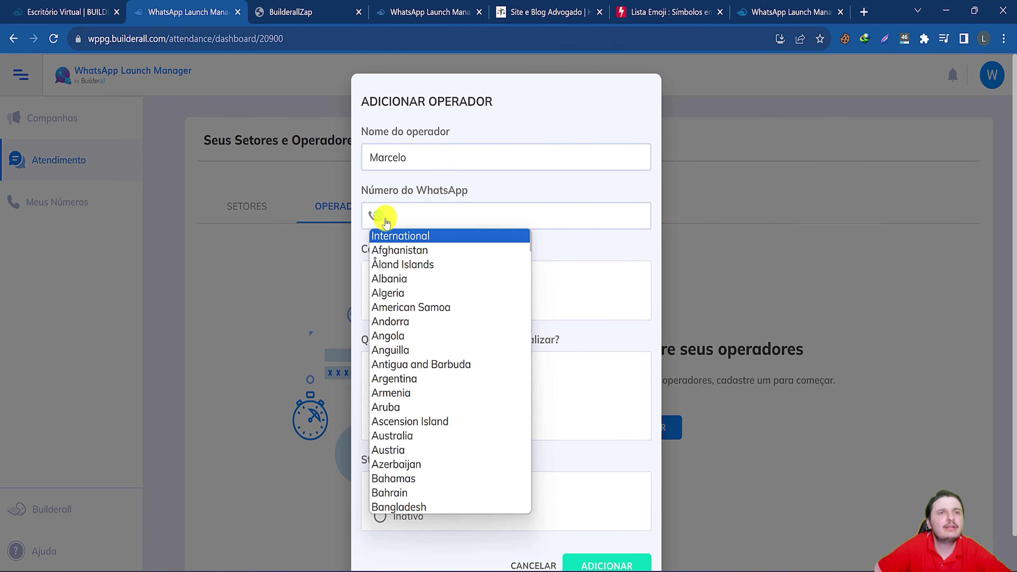
pyautogui.scroll(-3, 419, 461)
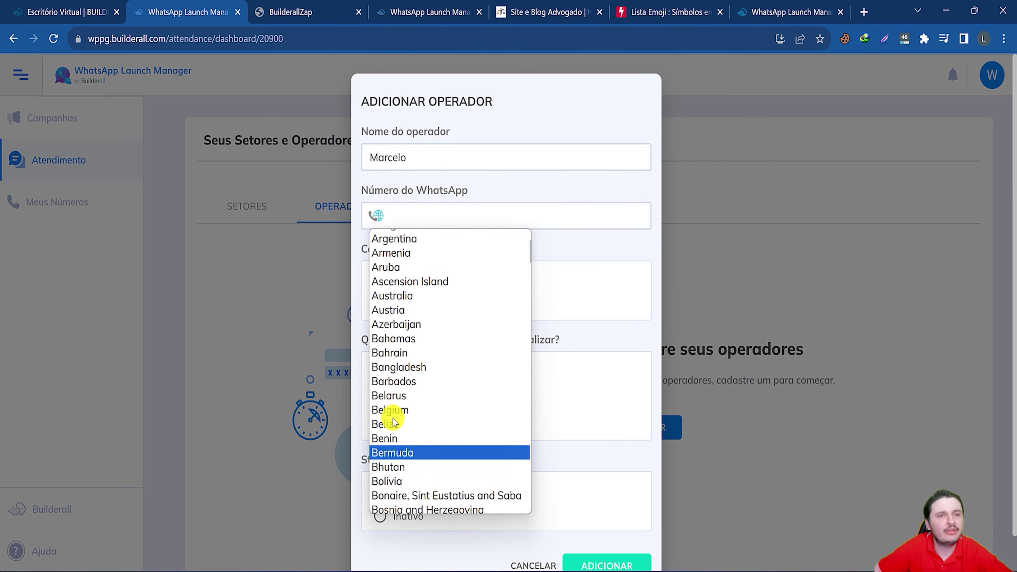
pyautogui.scroll(3, 394, 374)
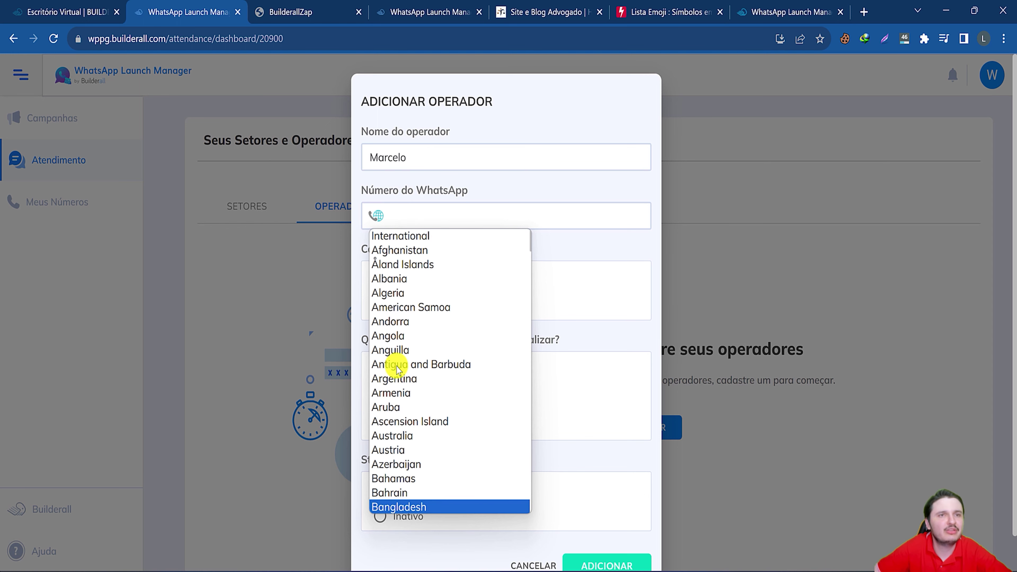
pyautogui.scroll(-10, 397, 370)
pyautogui.scroll(-1, 398, 368)
pyautogui.scroll(3, 394, 361)
pyautogui.click(387, 260)
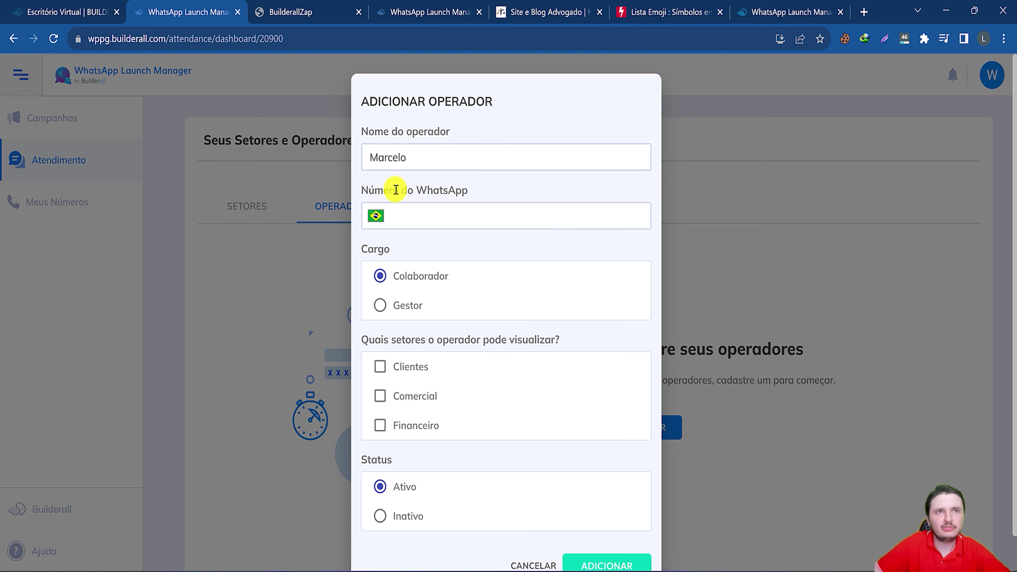
pyautogui.click(421, 220)
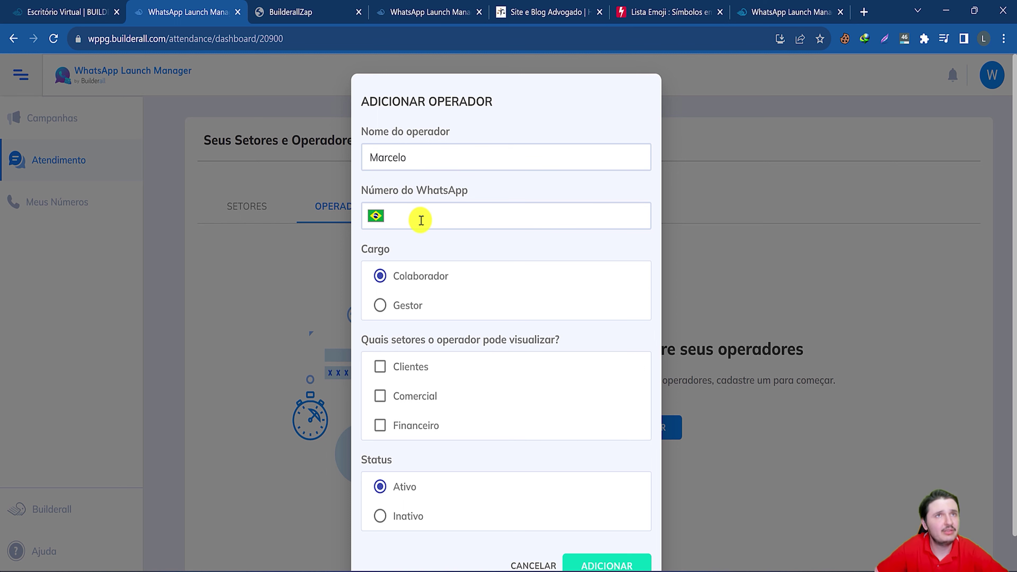
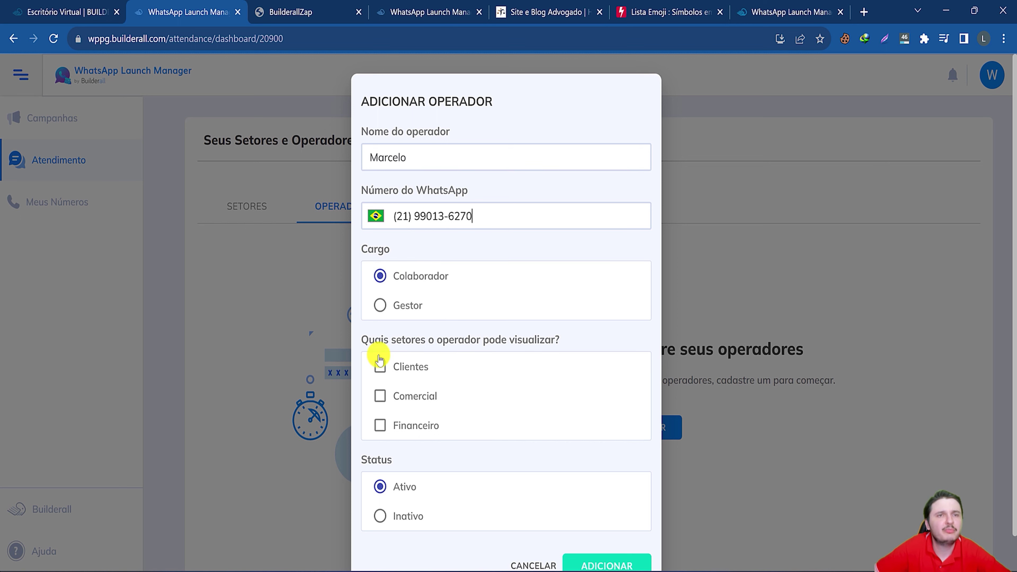
# Give the operator Clientes, Comercial and Financeiro access as a Colaborador and add them.
pyautogui.click(380, 367)
pyautogui.click(381, 401)
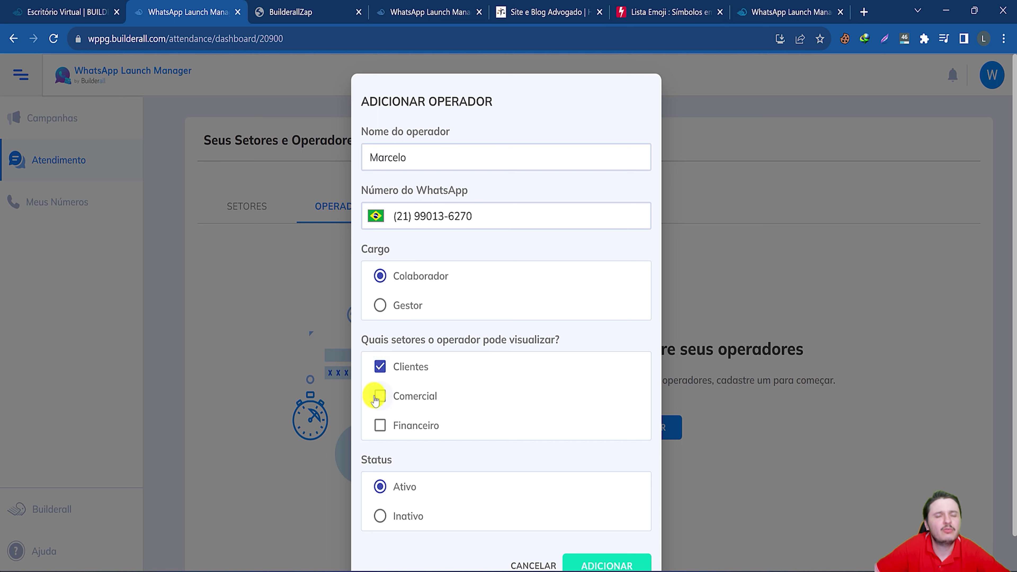
pyautogui.click(380, 425)
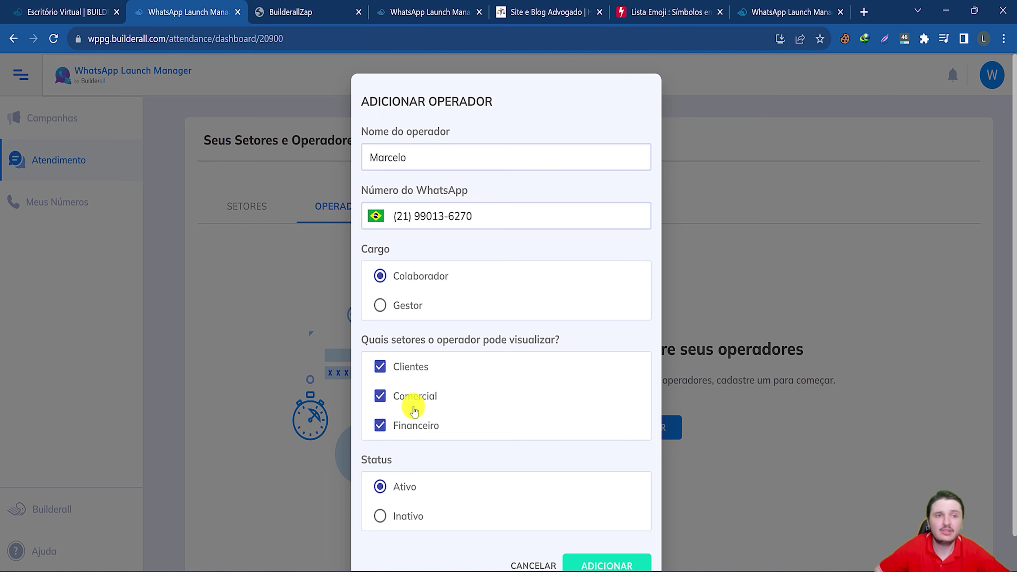
pyautogui.click(378, 368)
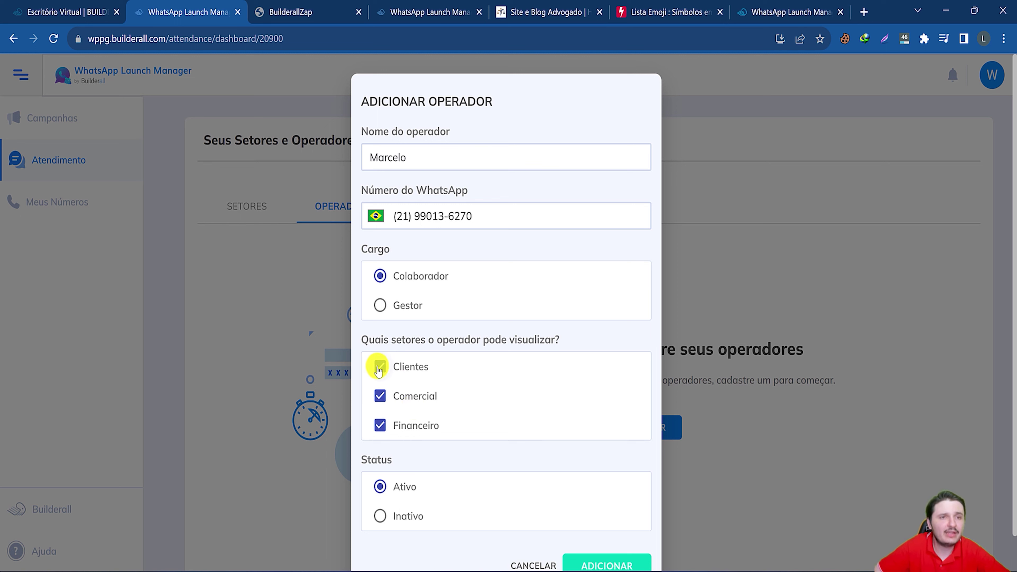
pyautogui.click(380, 395)
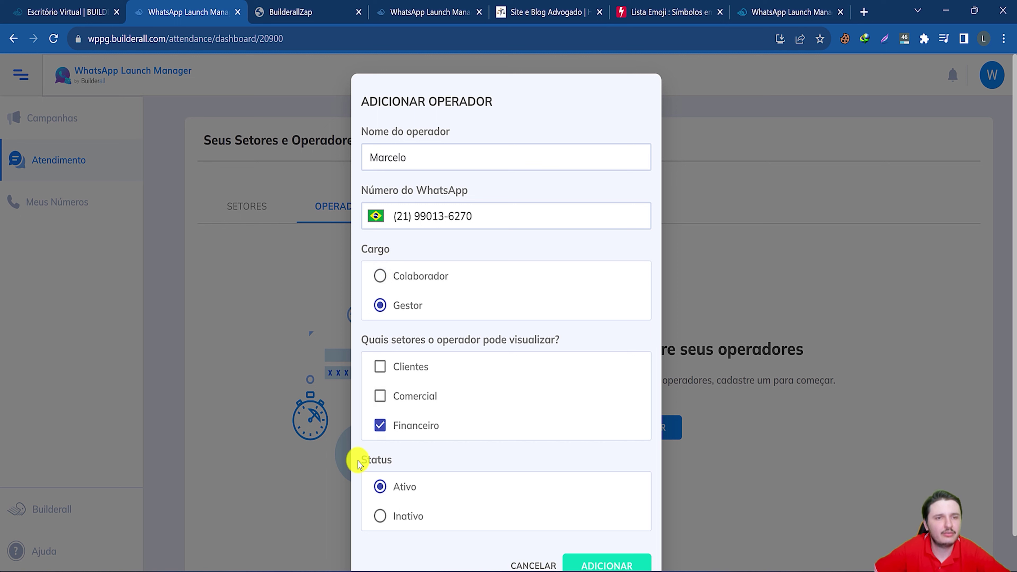
pyautogui.click(478, 281)
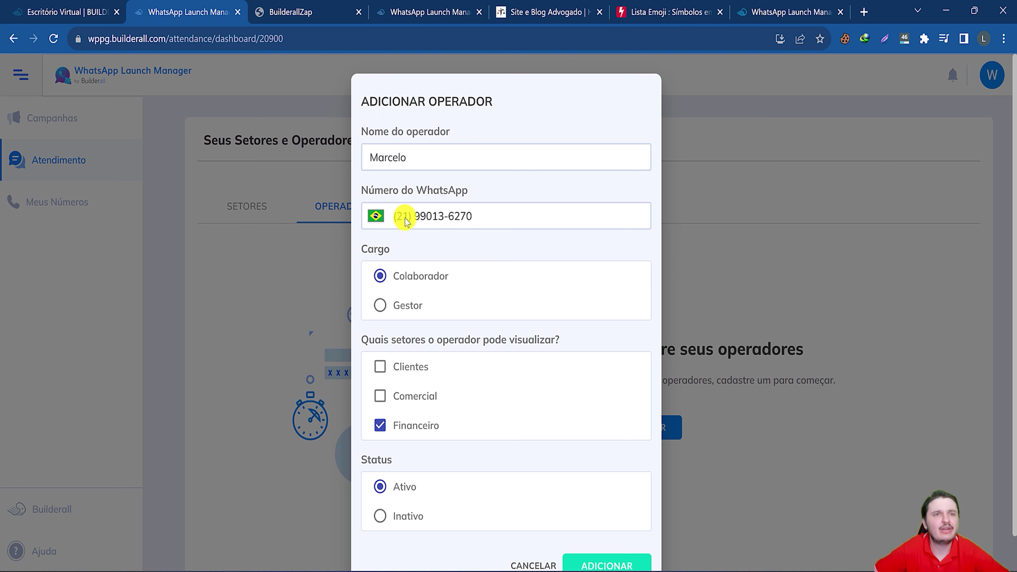
pyautogui.click(380, 364)
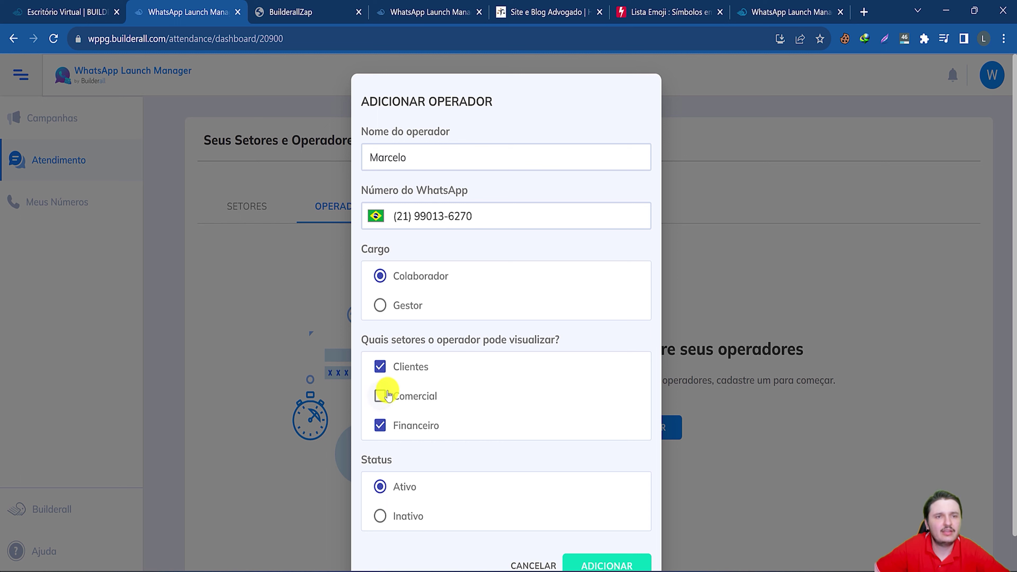
pyautogui.click(385, 396)
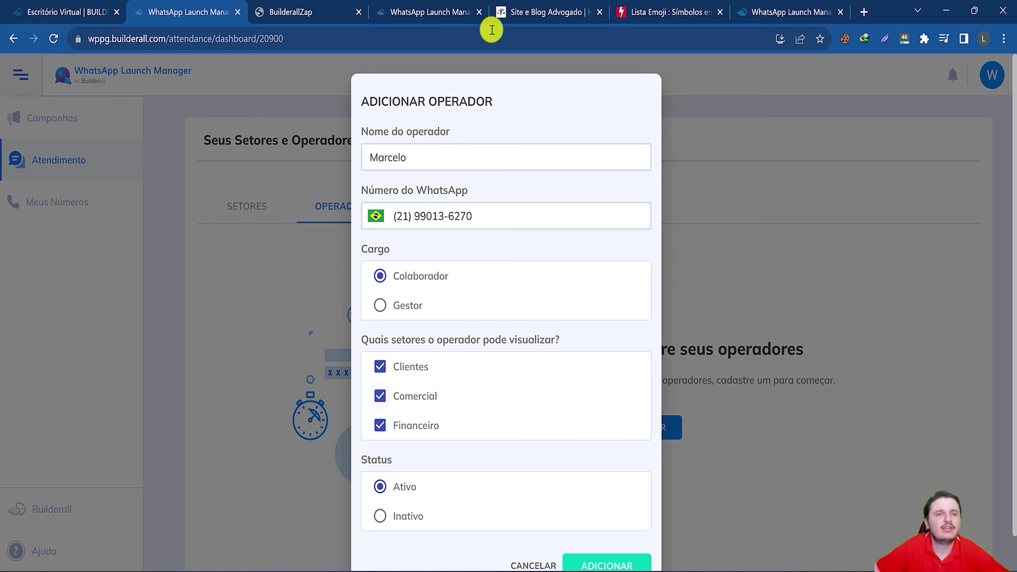
pyautogui.click(604, 565)
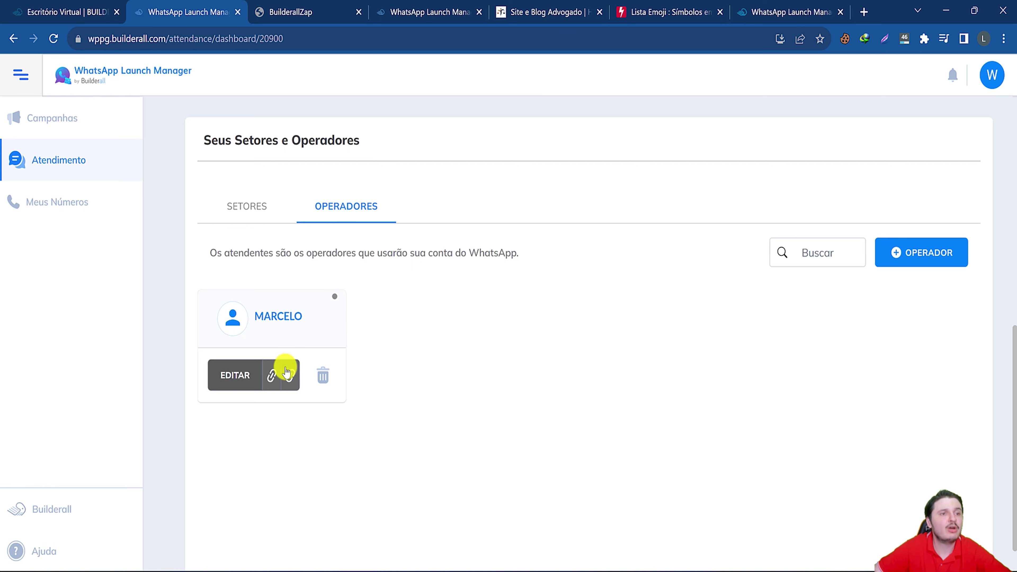
# Copy the new operator's access link and confirm Operadores Online shows they have never logged in.
pyautogui.click(273, 376)
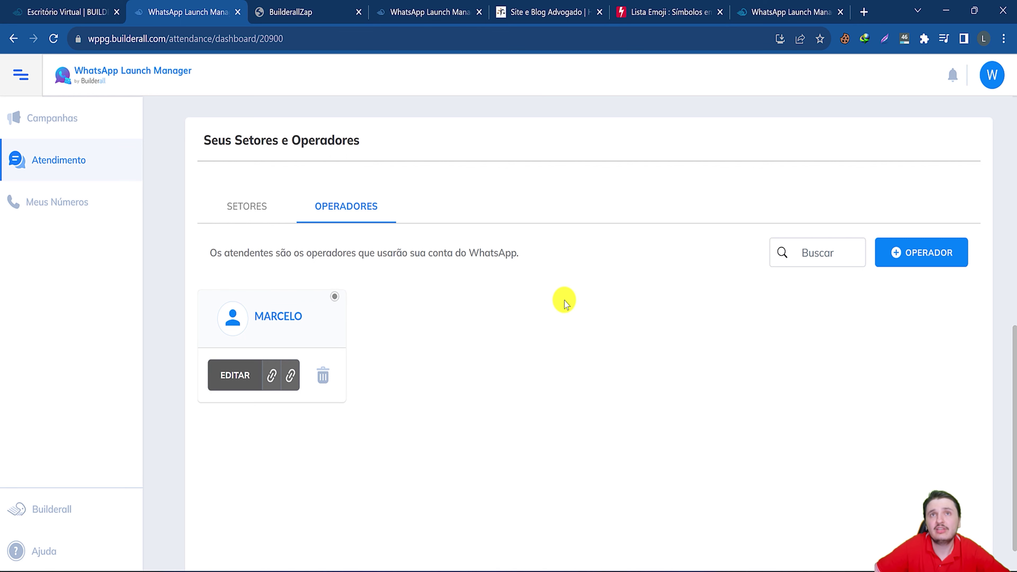
pyautogui.click(56, 160)
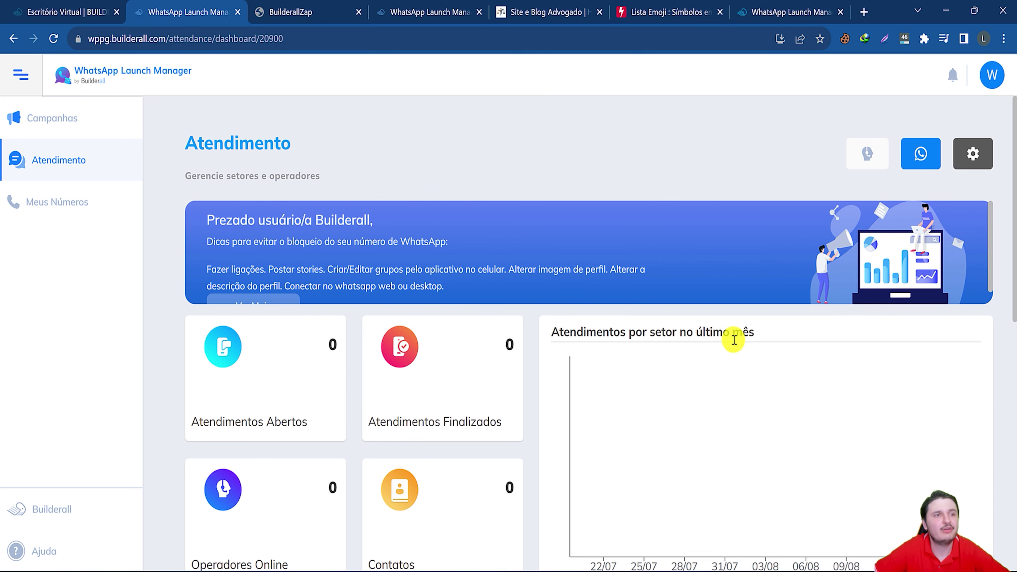
pyautogui.scroll(-10, 734, 340)
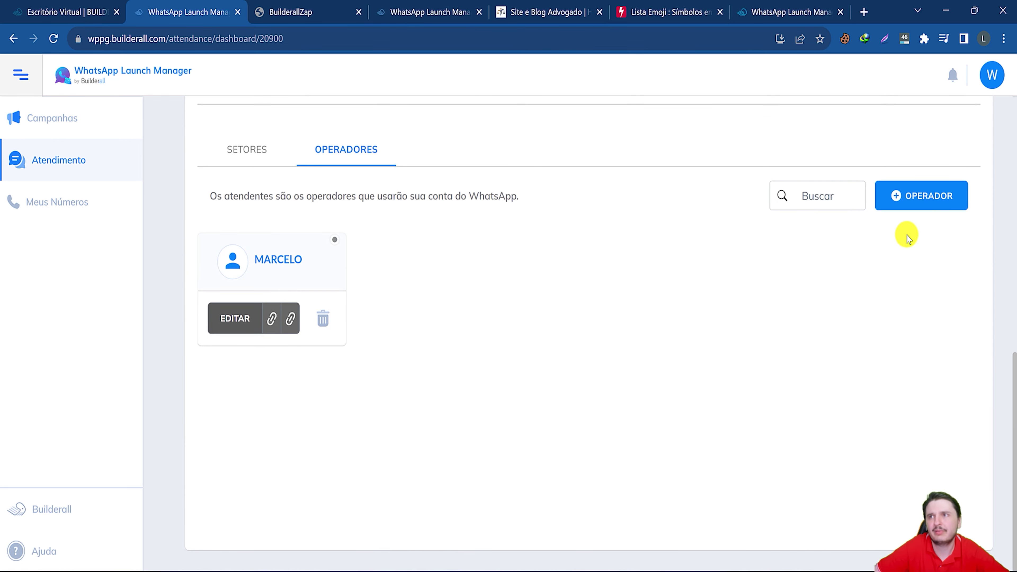
pyautogui.scroll(10, 907, 236)
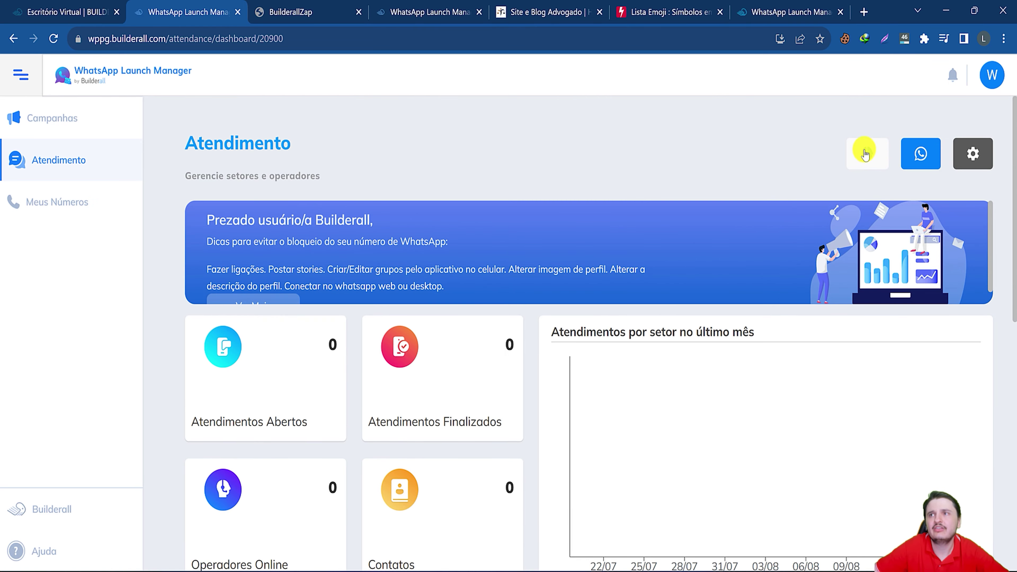
pyautogui.click(865, 156)
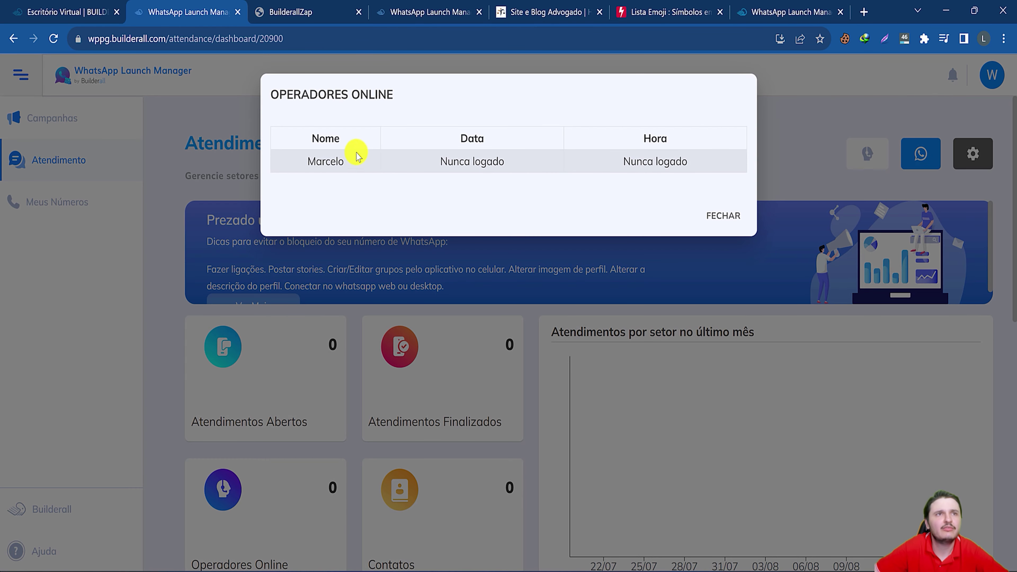
pyautogui.tripleClick(664, 163)
pyautogui.moveTo(459, 161); pyautogui.dragTo(464, 161)
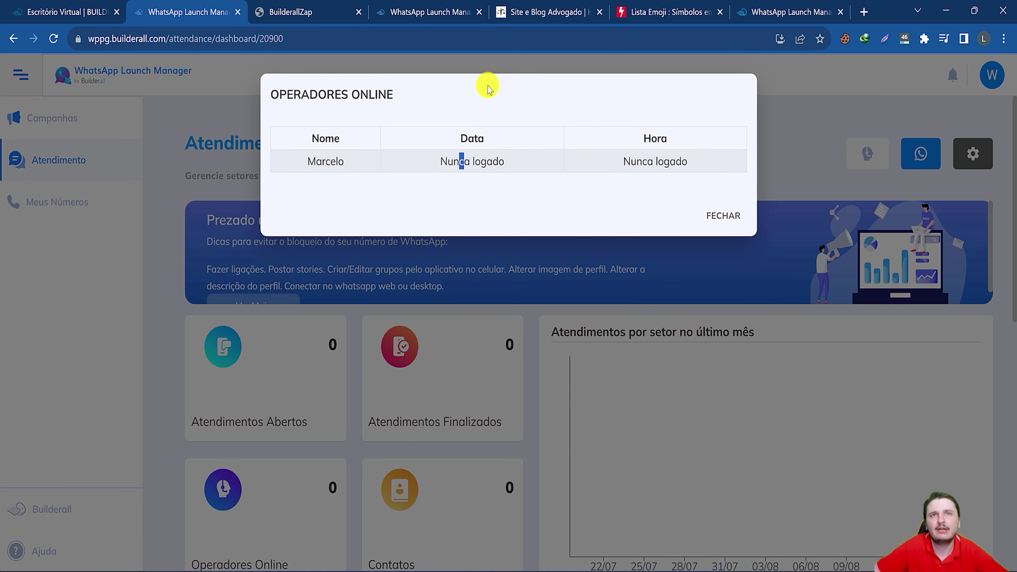
pyautogui.click(723, 215)
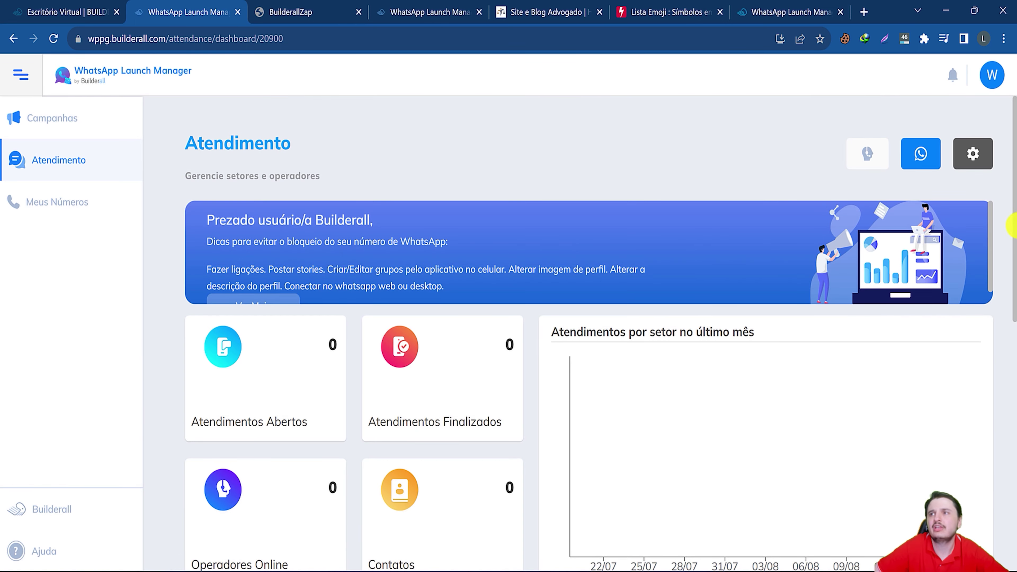
pyautogui.click(970, 156)
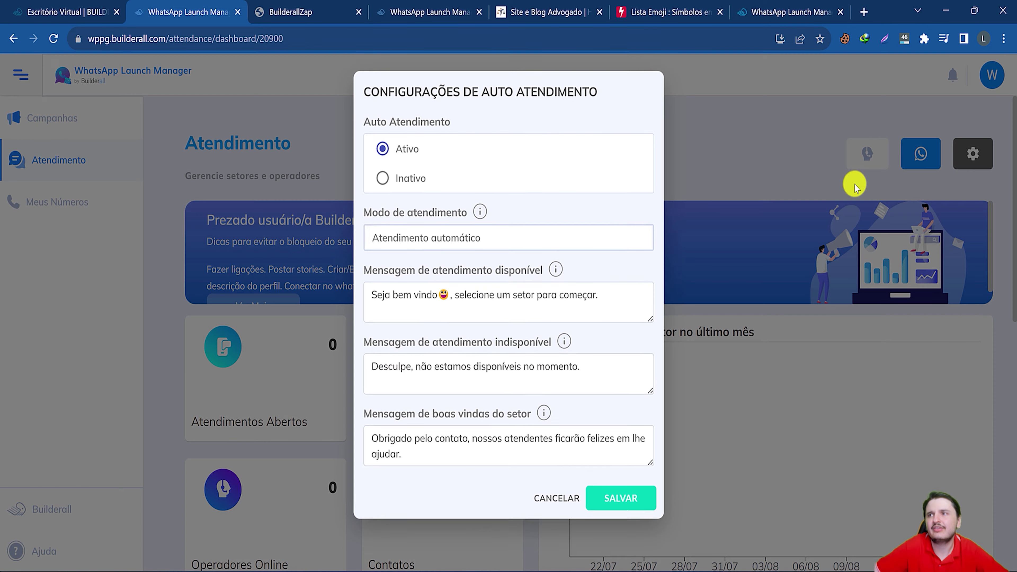
pyautogui.moveTo(384, 297); pyautogui.dragTo(504, 323)
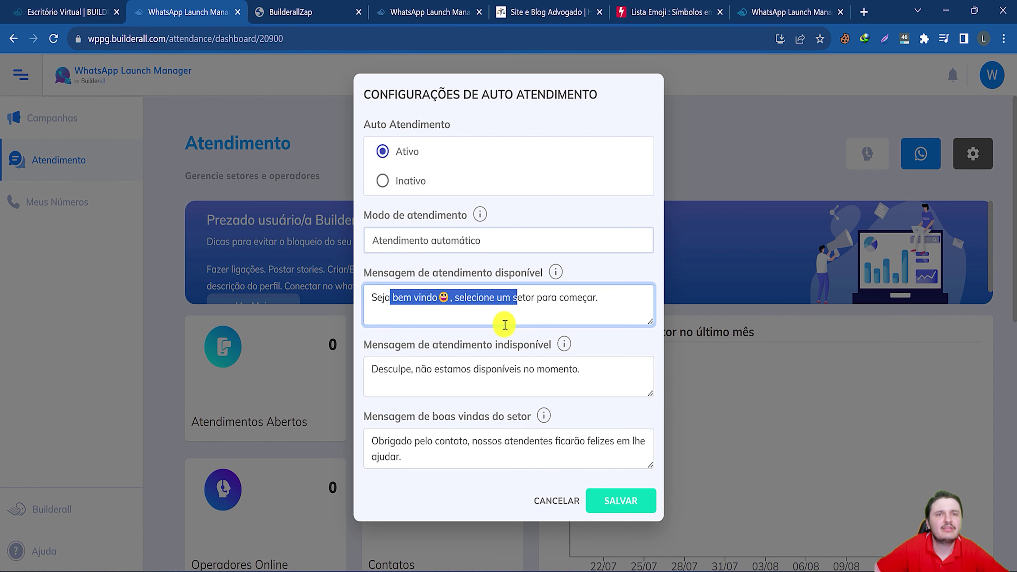
pyautogui.moveTo(453, 368); pyautogui.dragTo(485, 369)
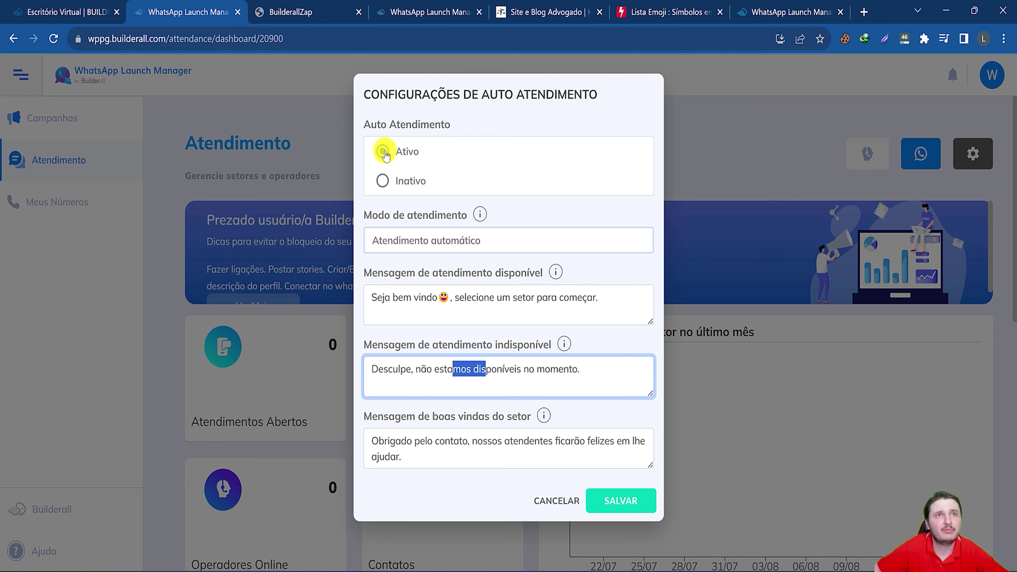
pyautogui.click(419, 240)
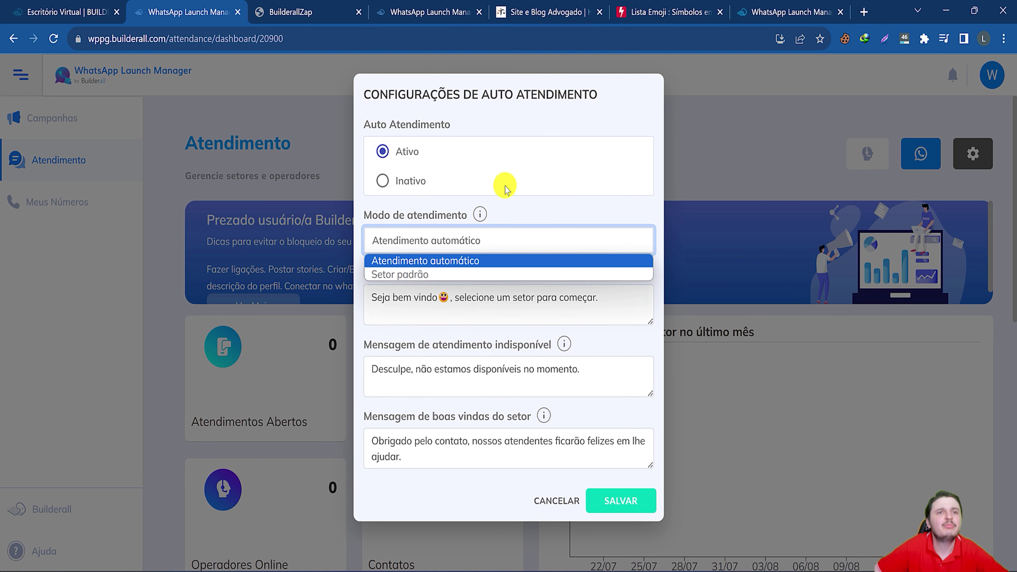
pyautogui.click(516, 260)
pyautogui.click(559, 496)
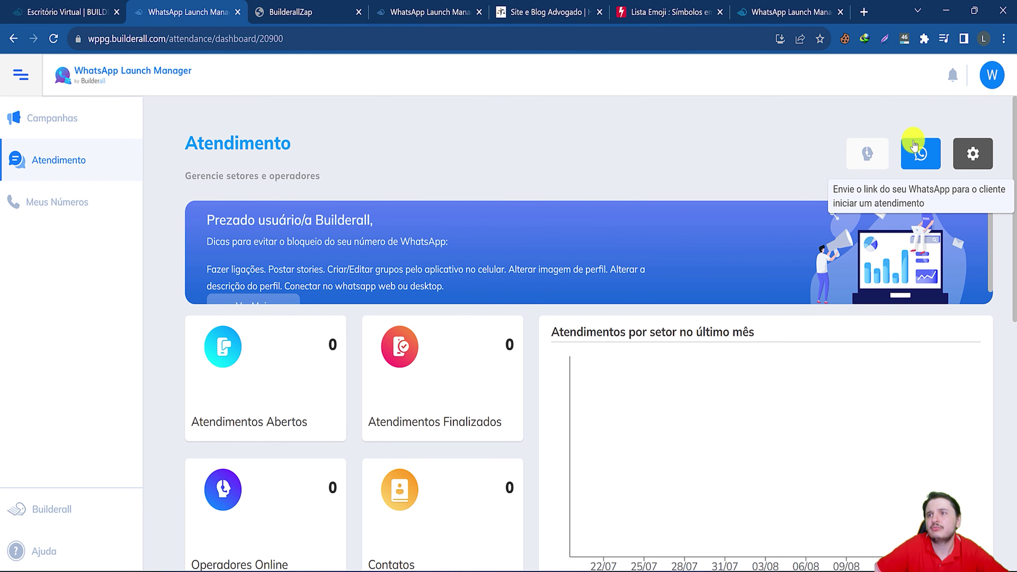
# Copy the WhatsApp contact link and load it in a new tab to check the chat-start page.
pyautogui.click(922, 153)
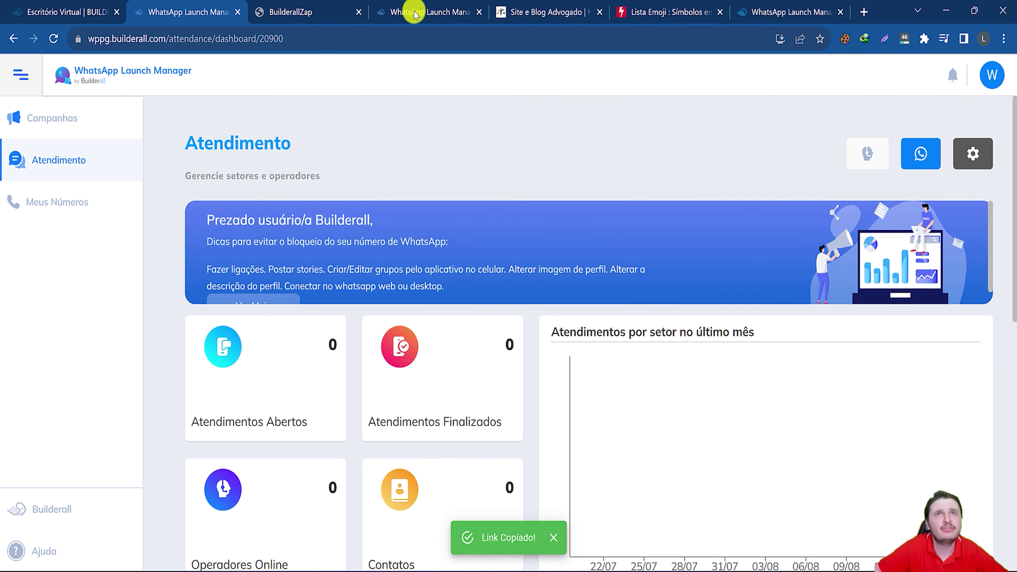
pyautogui.click(865, 12)
pyautogui.hotkey('ctrl', 'v')
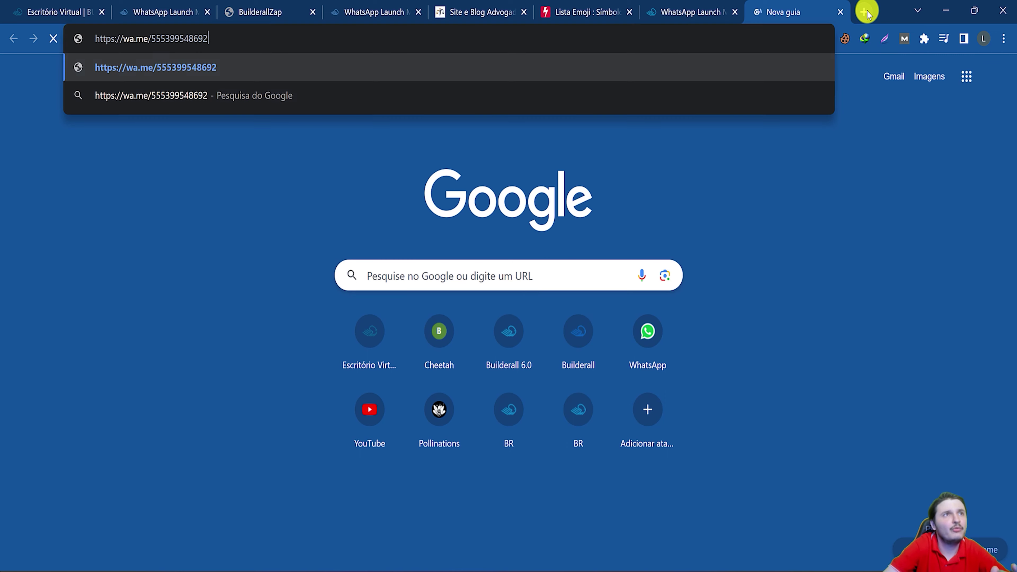
pyautogui.press('Return')
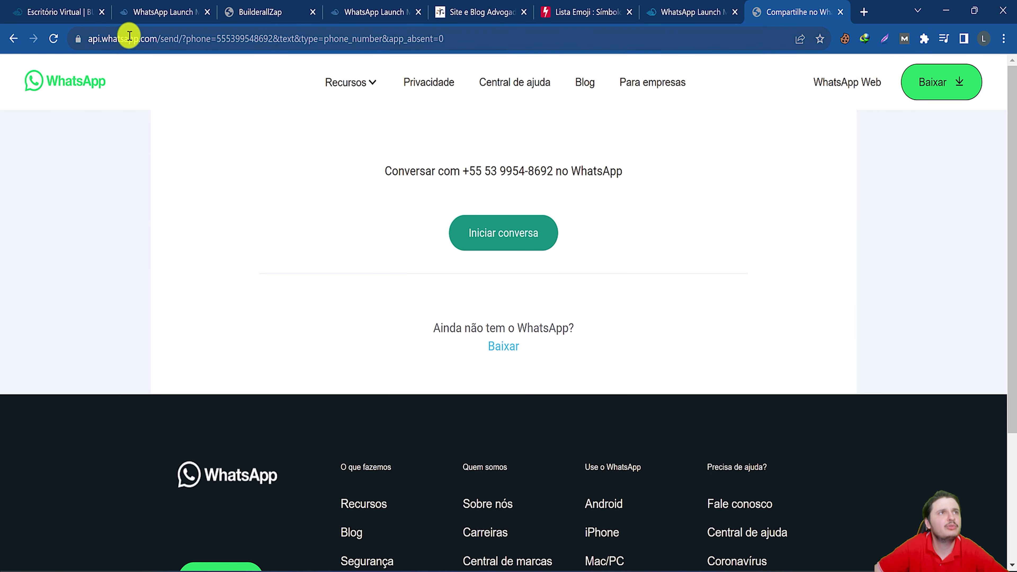
pyautogui.moveTo(472, 171); pyautogui.dragTo(557, 171)
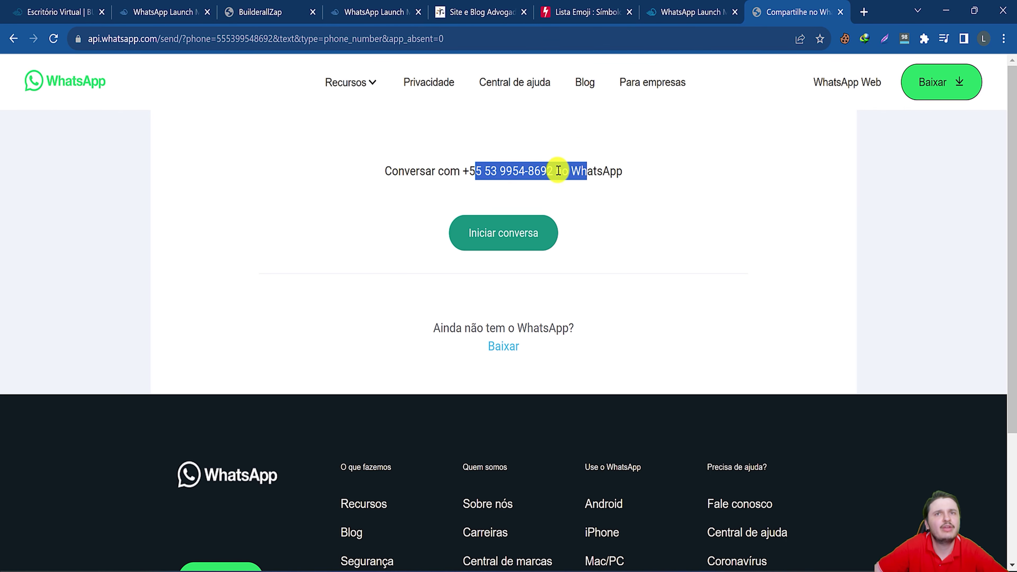
pyautogui.click(275, 196)
# Back on the Atendimento dashboard, copy the operator's access link again.
pyautogui.click(165, 12)
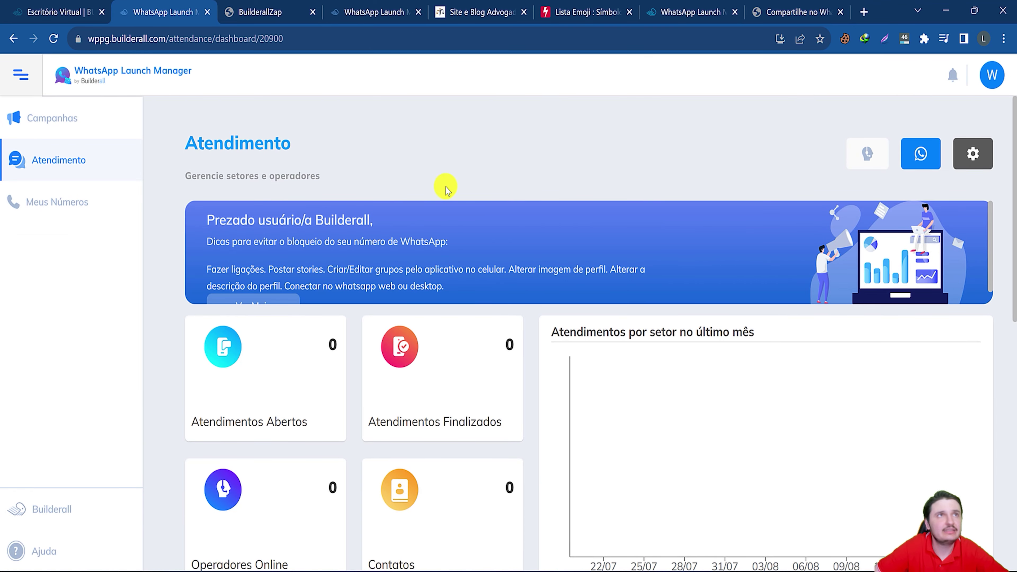
pyautogui.click(931, 164)
pyautogui.click(271, 317)
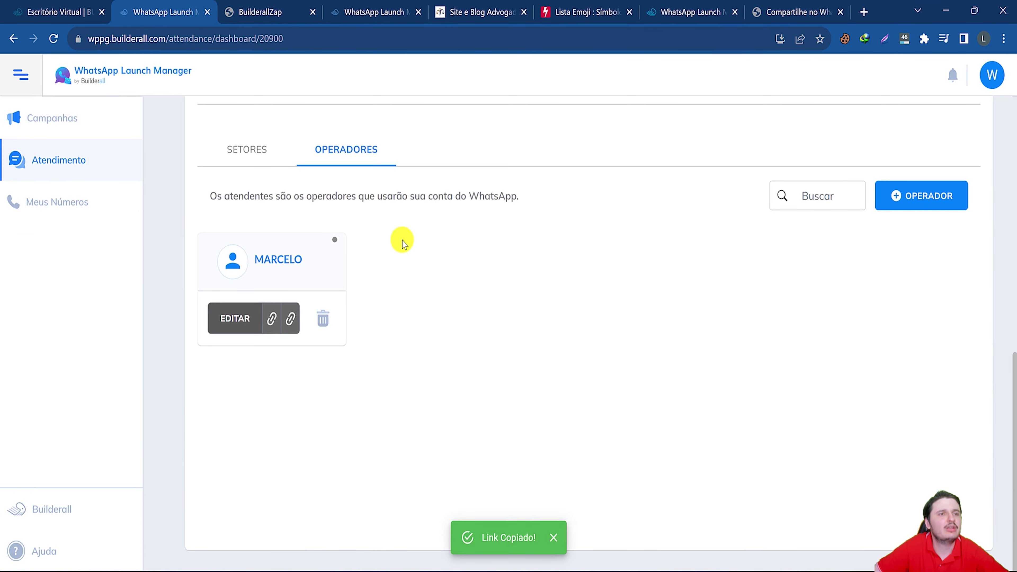
pyautogui.scroll(10, 511, 359)
pyautogui.click(1004, 38)
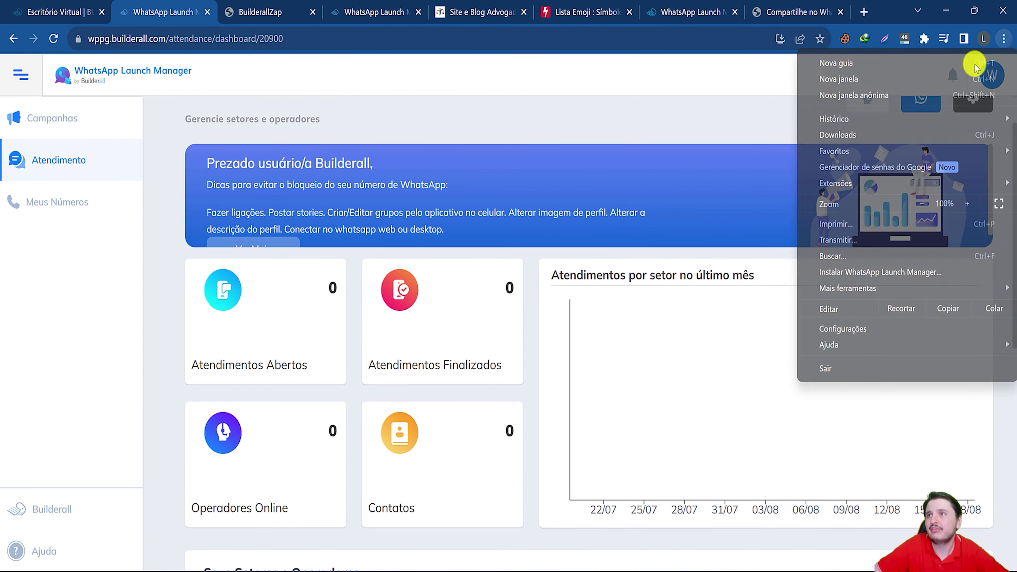
# Load the operator link in an incognito window and validate the six-digit WhatsApp code.
pyautogui.click(881, 95)
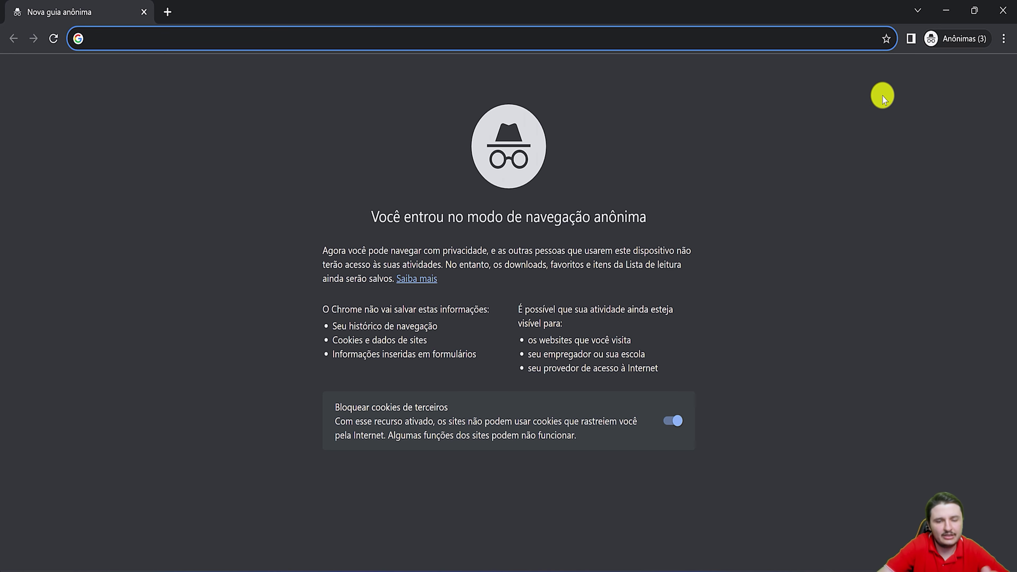
pyautogui.press('Return')
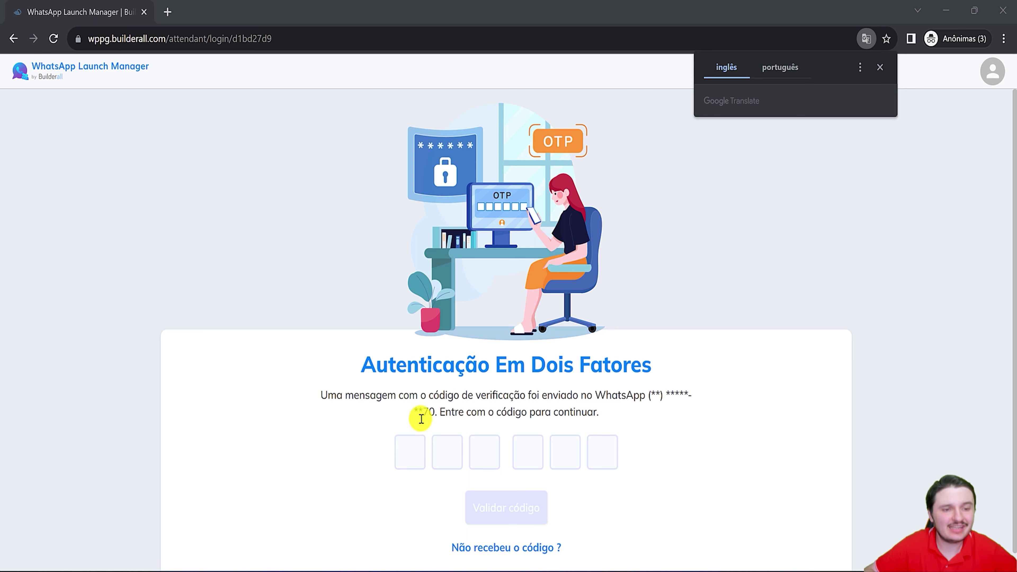
pyautogui.click(418, 455)
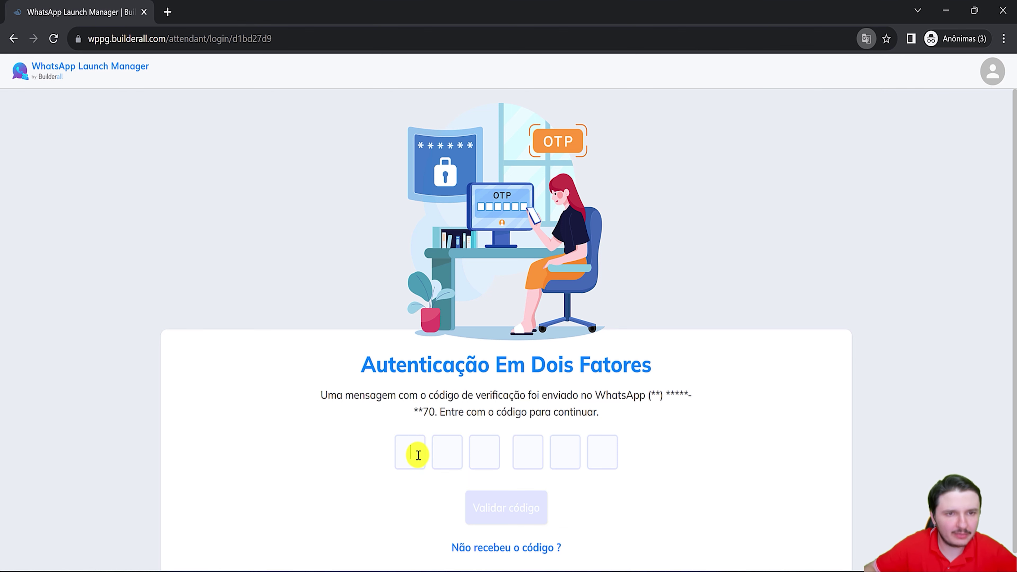
pyautogui.hotkey('ctrl', 'v')
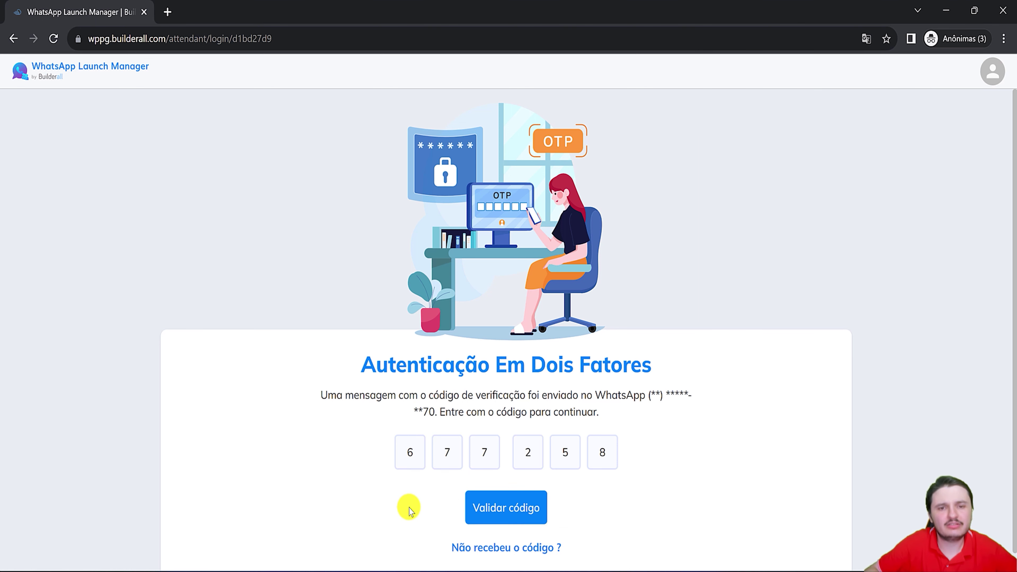
pyautogui.click(511, 505)
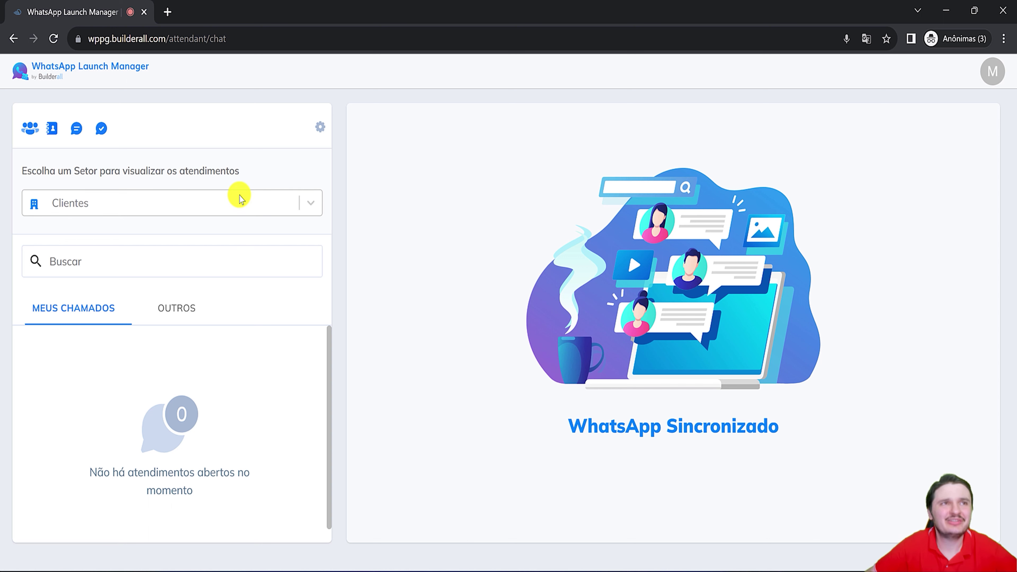
# Check the operator's visible sectors, leaving the selection on Clientes.
pyautogui.click(99, 196)
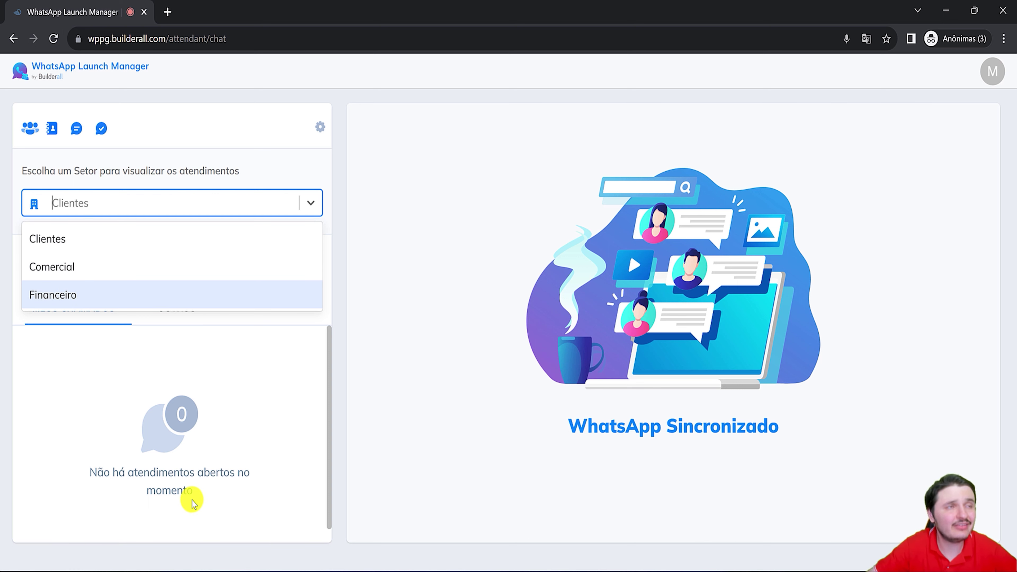
pyautogui.click(360, 298)
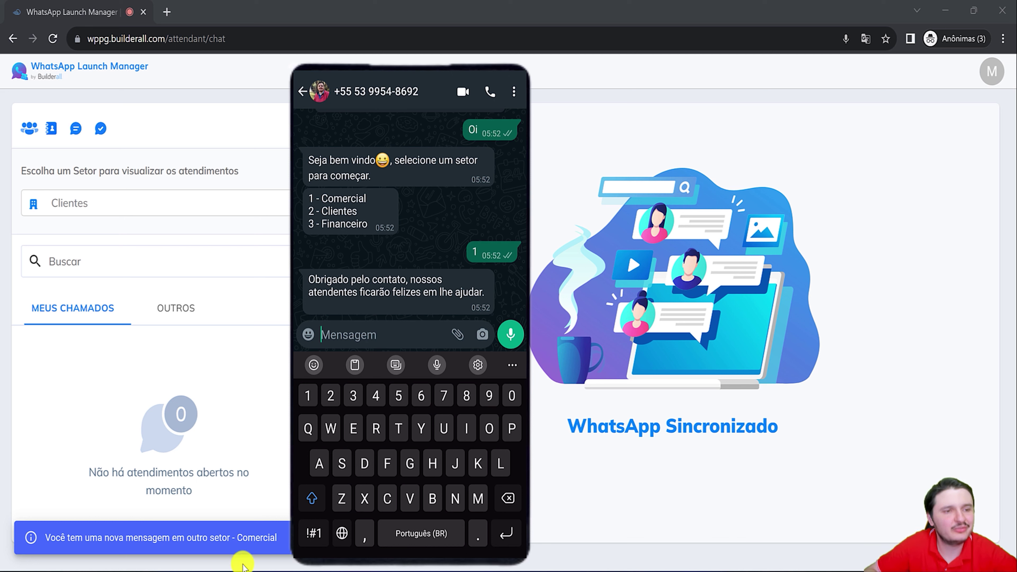
# Switch to the Comercial sector and open the waiting customer's conversation.
pyautogui.click(80, 204)
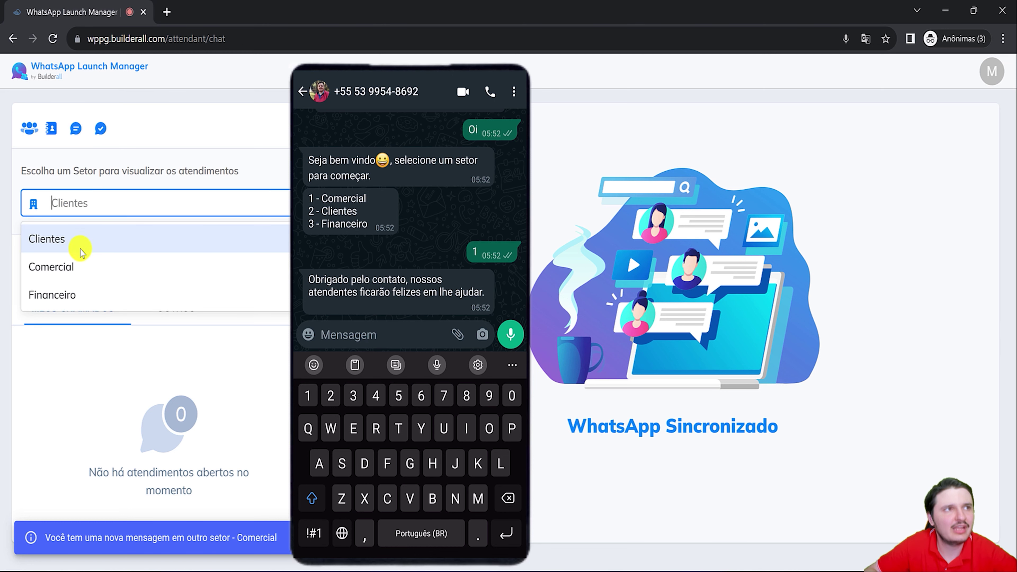
pyautogui.click(65, 275)
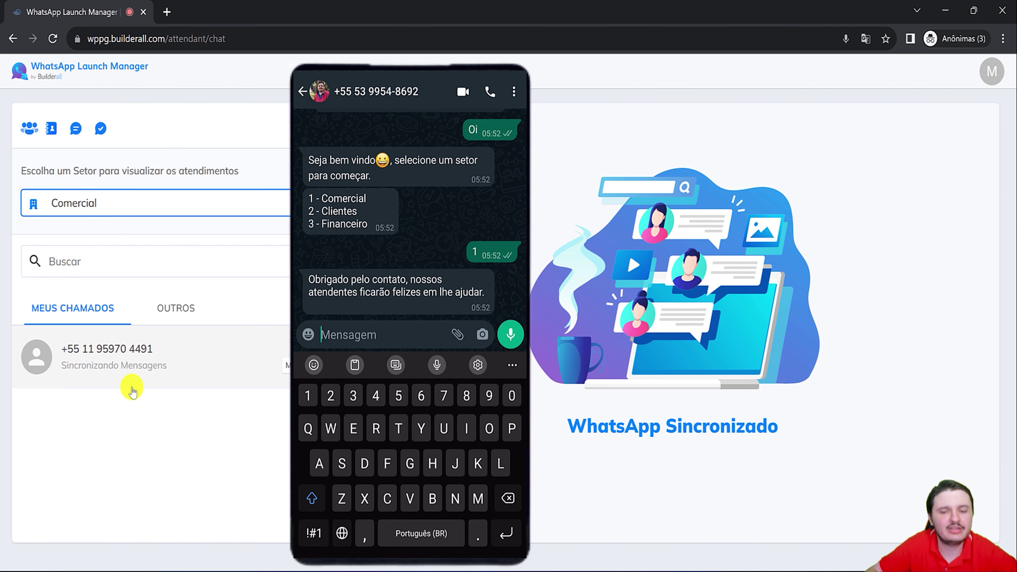
pyautogui.click(140, 359)
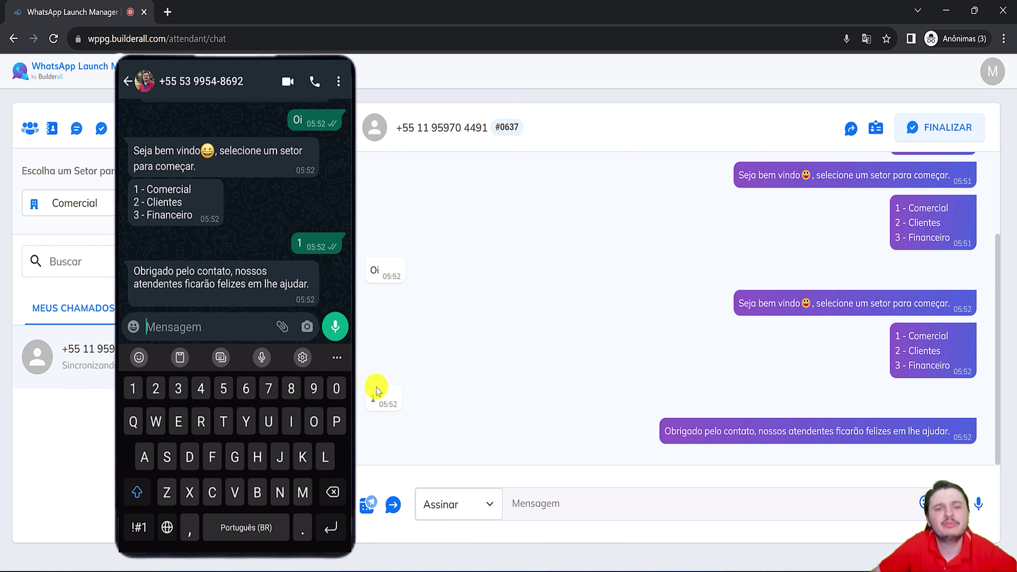
# Send the contact 'bom dia' with the Assinar signature option kept on.
pyautogui.click(580, 508)
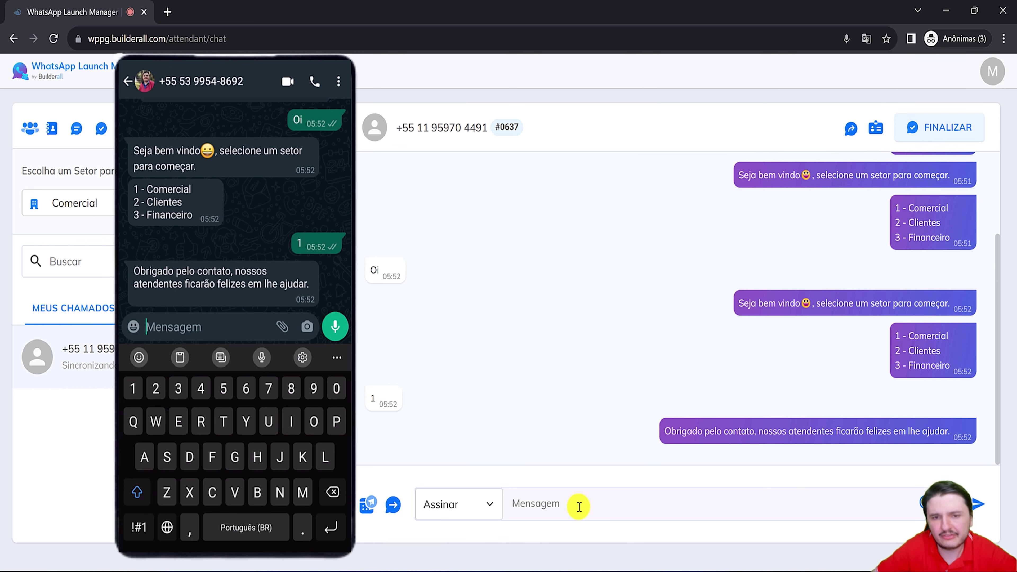
pyautogui.click(467, 504)
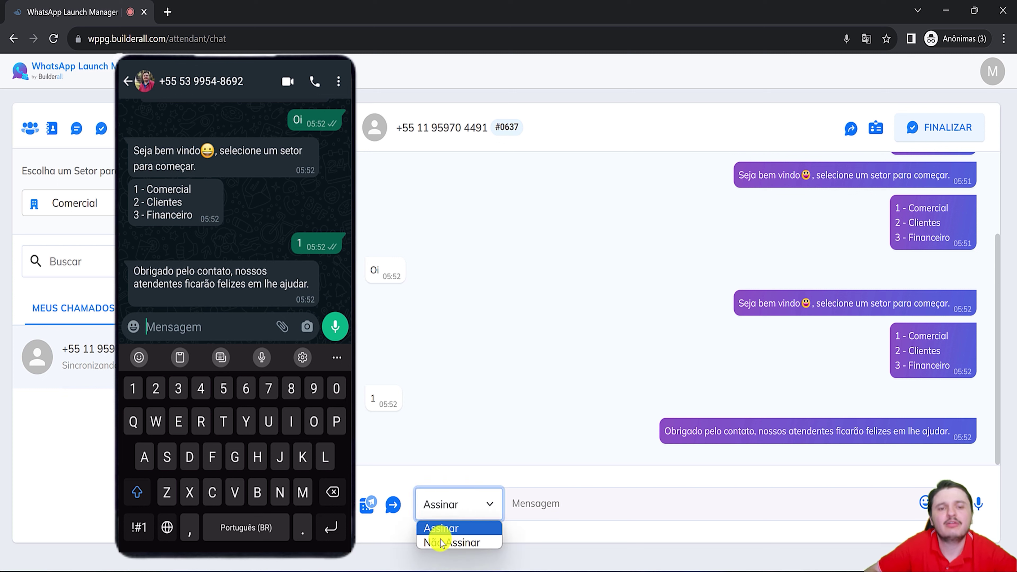
pyautogui.click(561, 499)
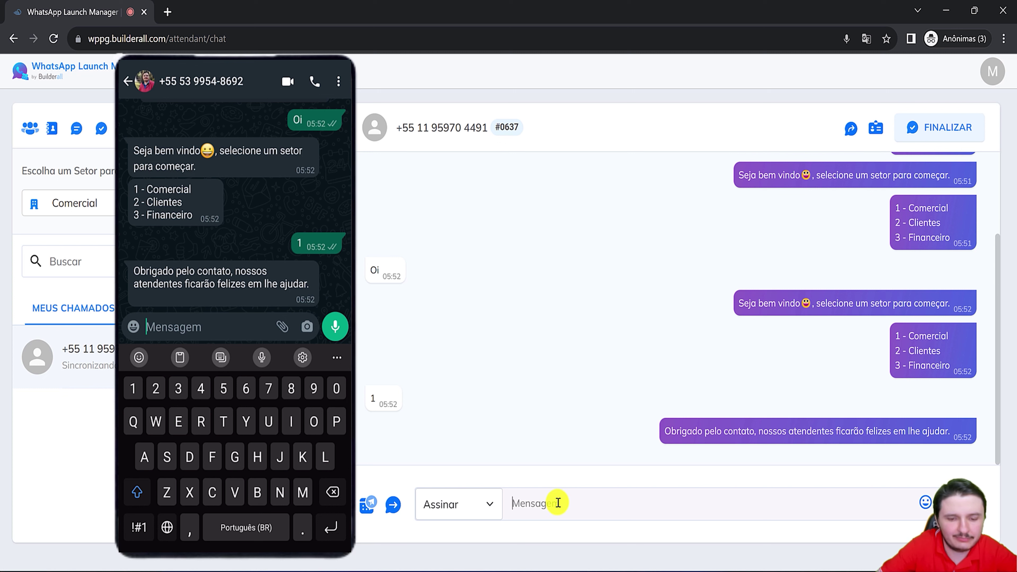
pyautogui.write('bom dia')
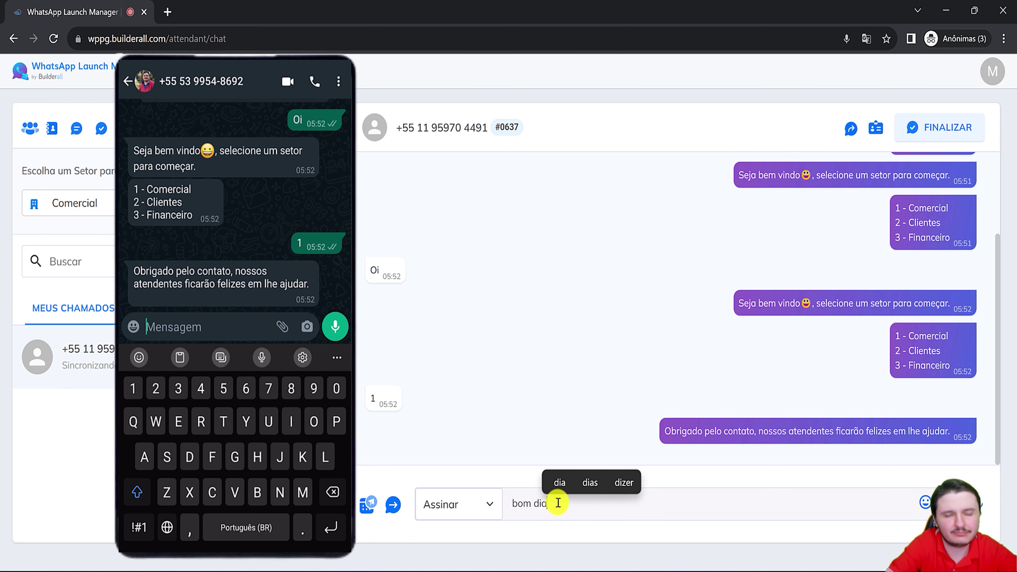
pyautogui.press('Return')
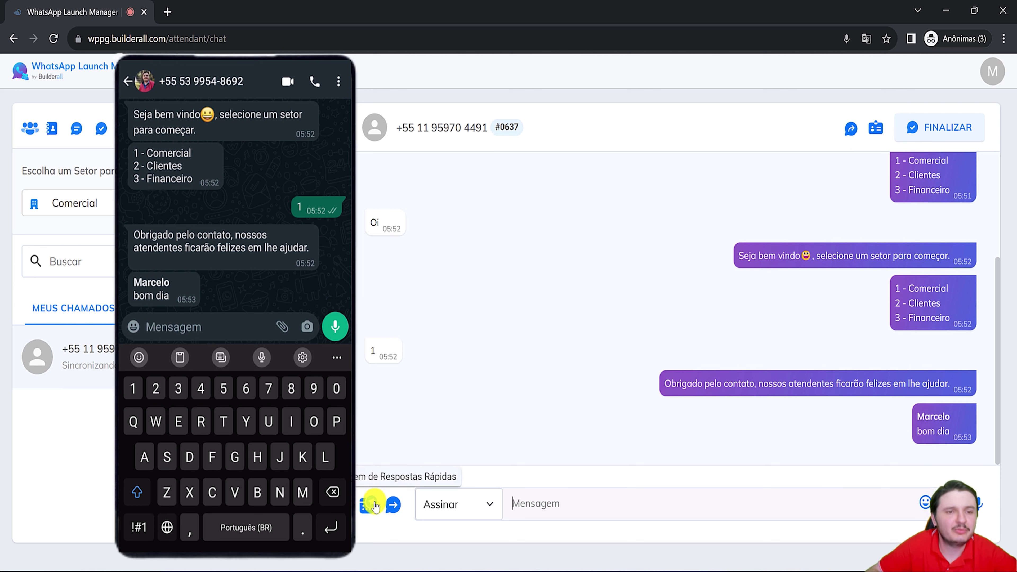
pyautogui.click(662, 493)
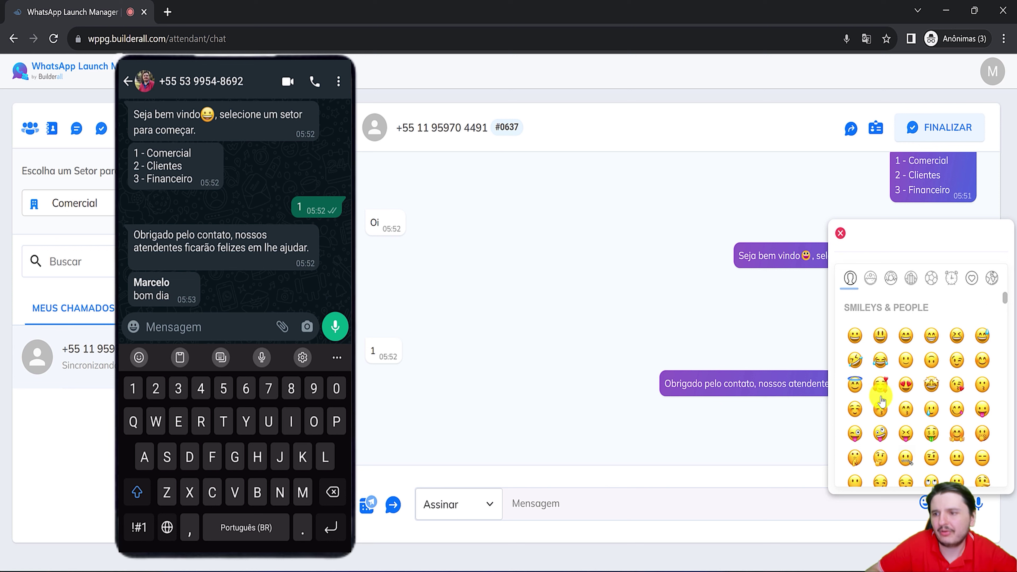
# Pick the grinning emoji and send the businessman-on-the-phone istockphoto image.
pyautogui.click(855, 335)
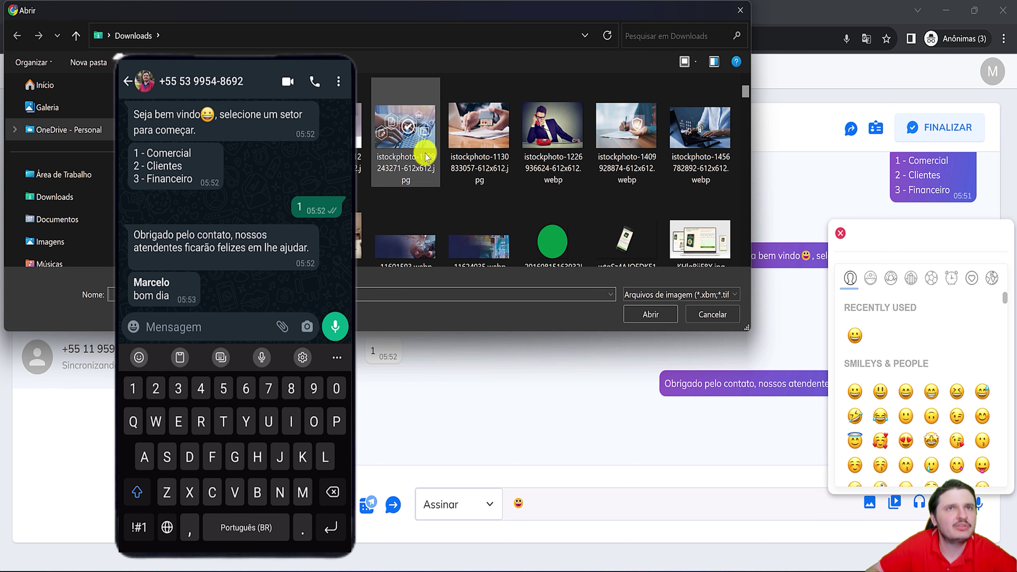
pyautogui.click(537, 132)
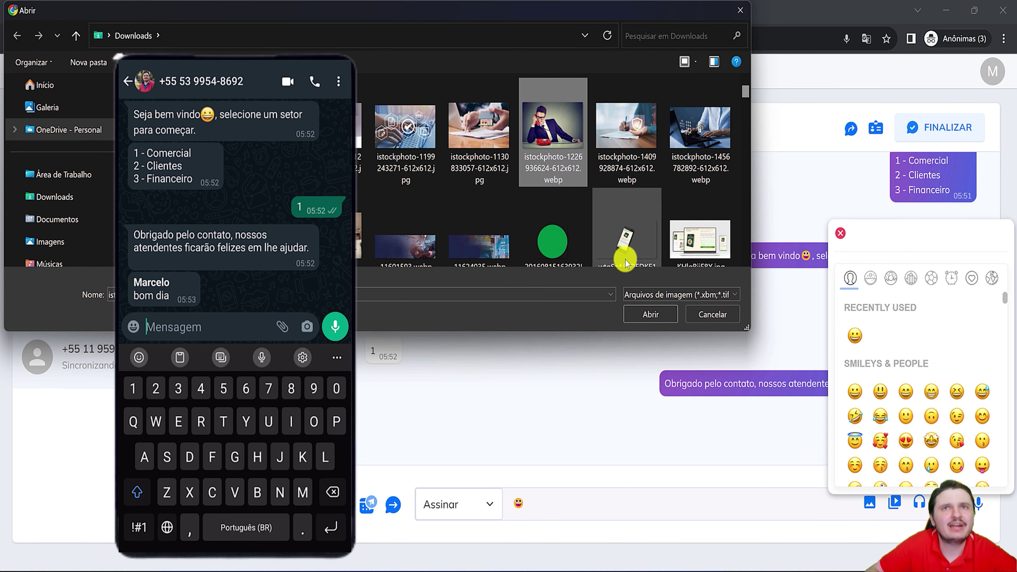
pyautogui.click(646, 313)
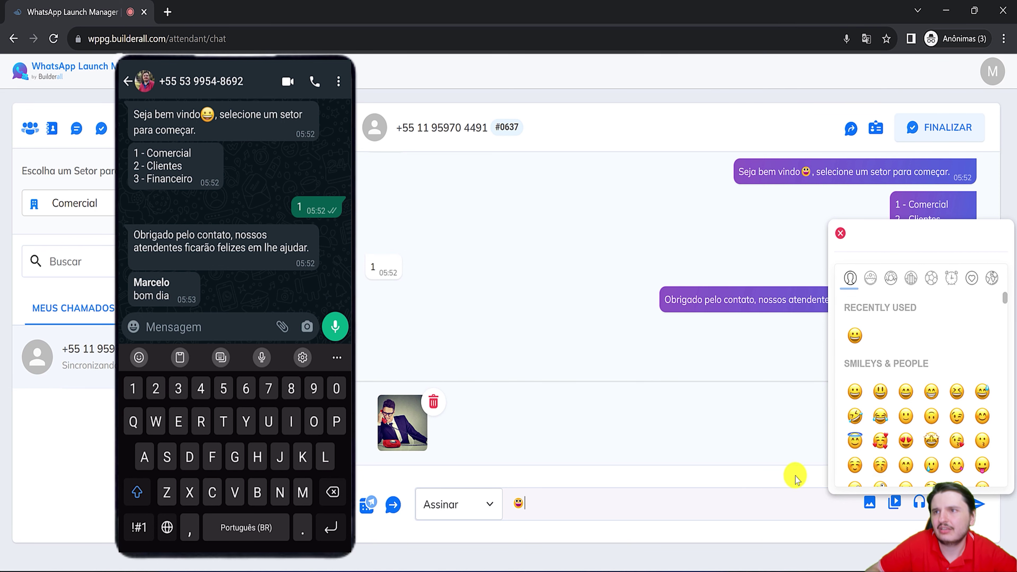
pyautogui.click(840, 233)
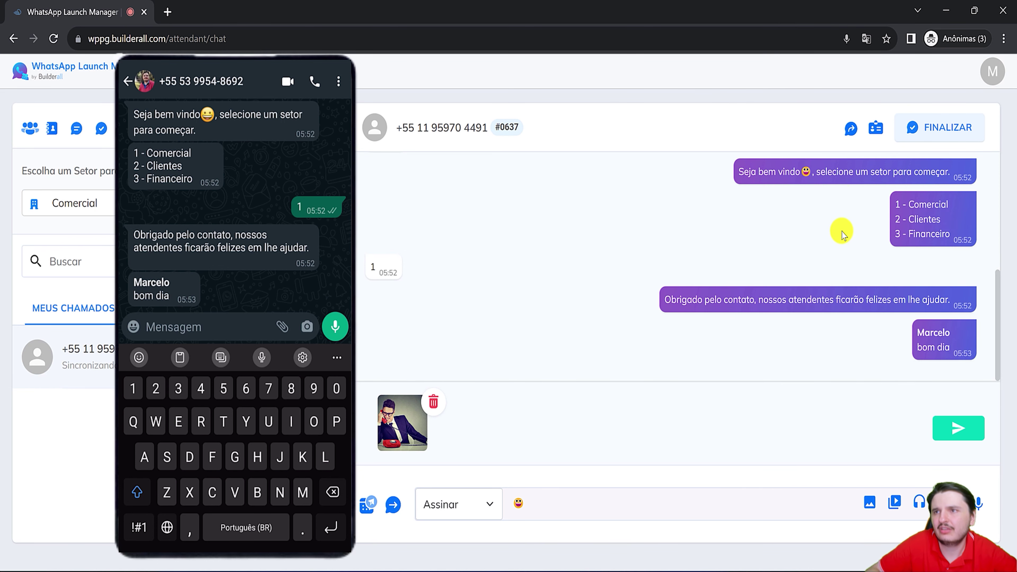
pyautogui.click(952, 431)
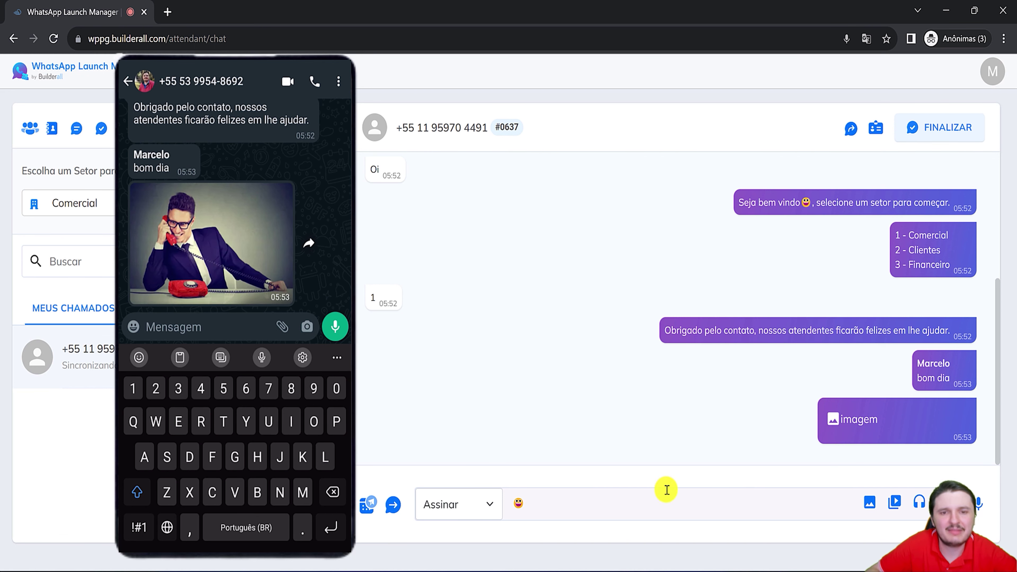
# Send the grinning-face emoji message and cancel the video attachment.
pyautogui.click(787, 504)
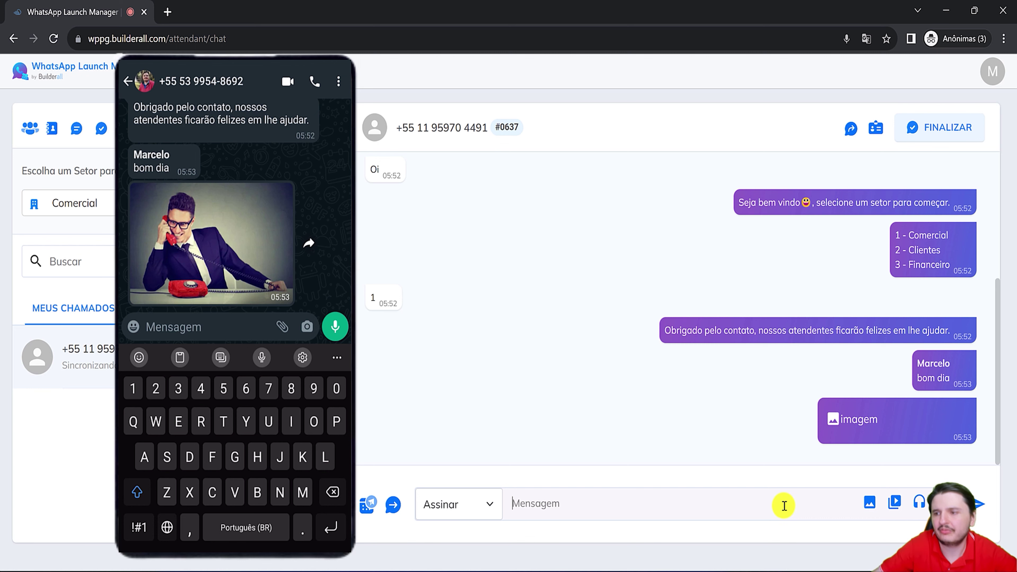
pyautogui.write('😀')
pyautogui.press('Return')
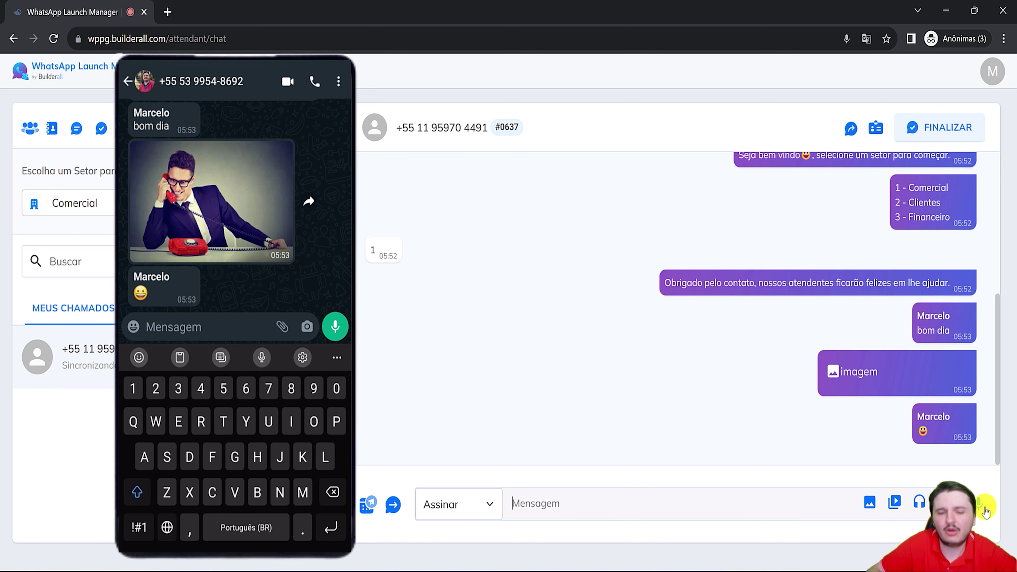
pyautogui.click(893, 501)
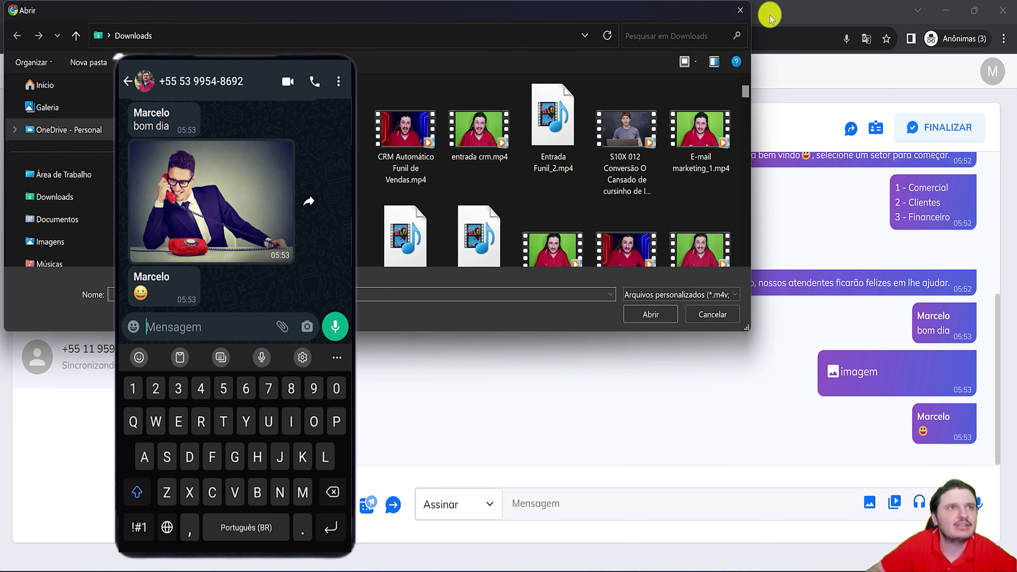
pyautogui.click(747, 10)
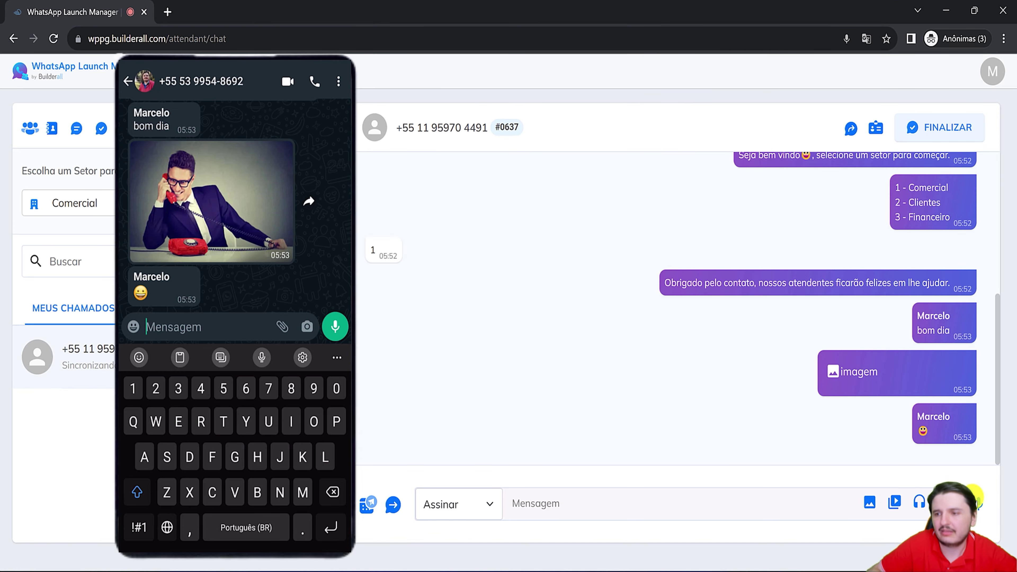
pyautogui.click(366, 504)
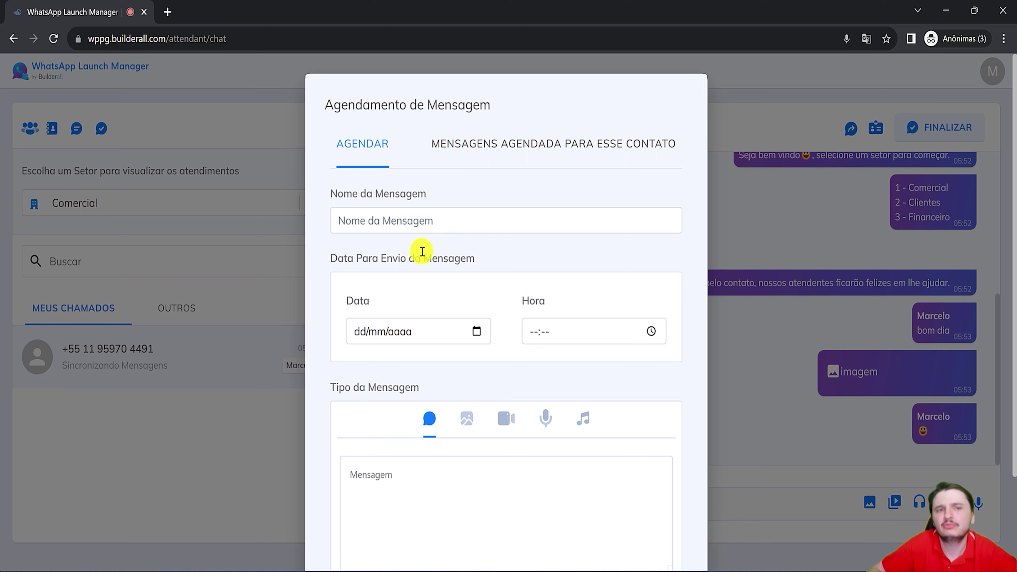
# Name the scheduled message 'lembrete', set 31/08/2023 at 07:58, and enter 'olá'.
pyautogui.click(411, 223)
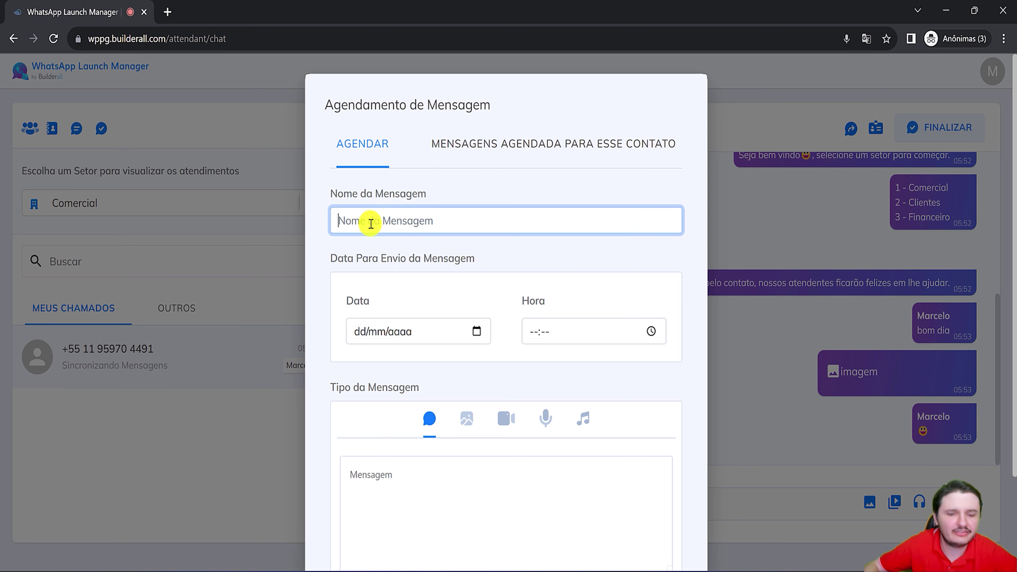
pyautogui.write('lem')
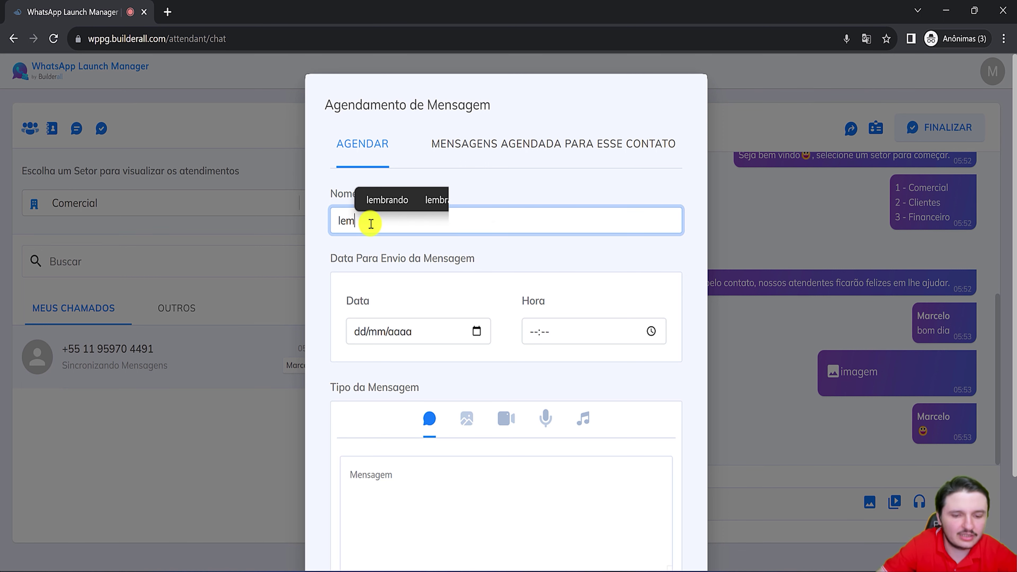
pyautogui.write('brete')
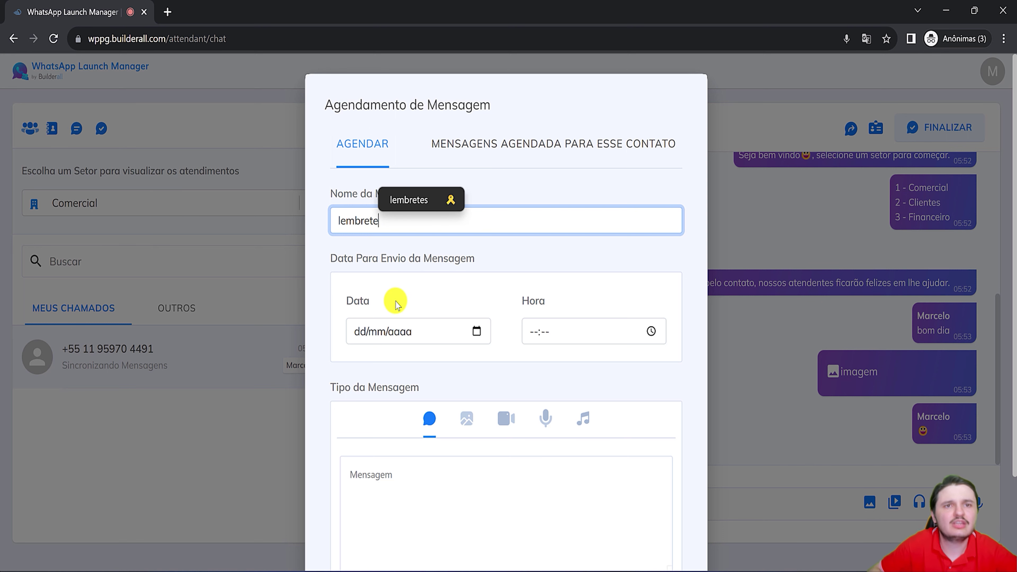
pyautogui.click(360, 332)
pyautogui.click(477, 331)
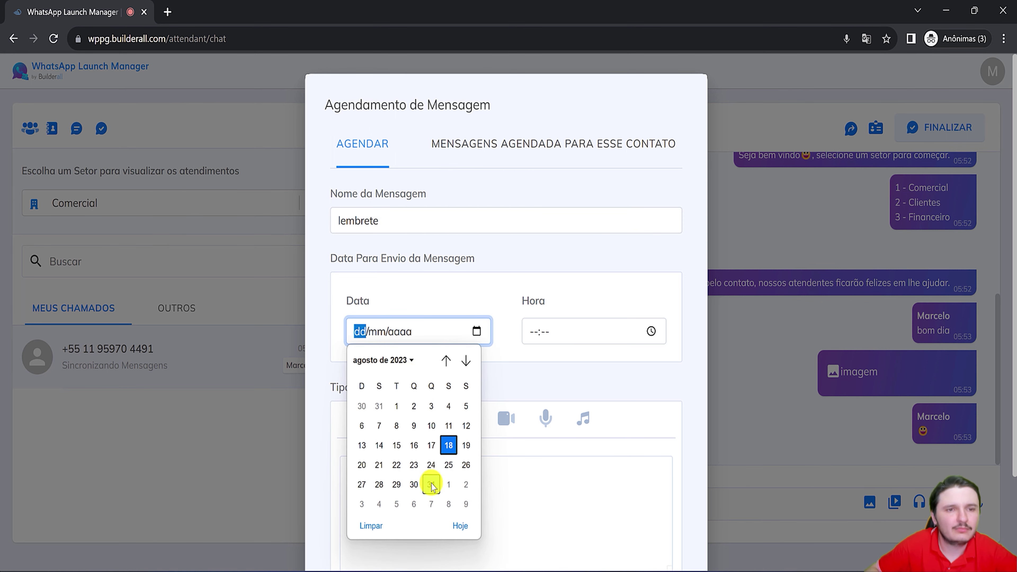
pyautogui.click(431, 480)
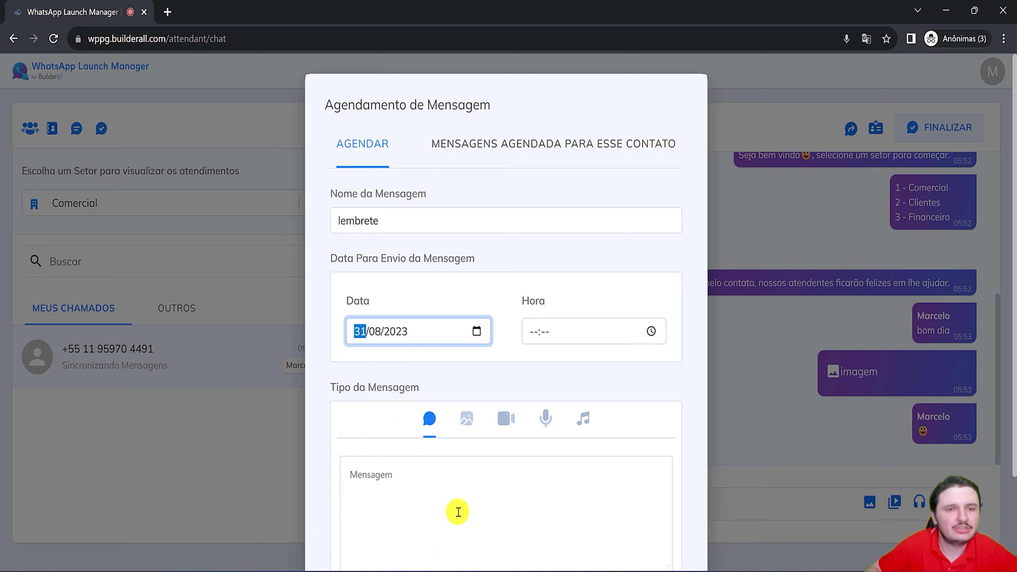
pyautogui.click(650, 331)
pyautogui.click(557, 413)
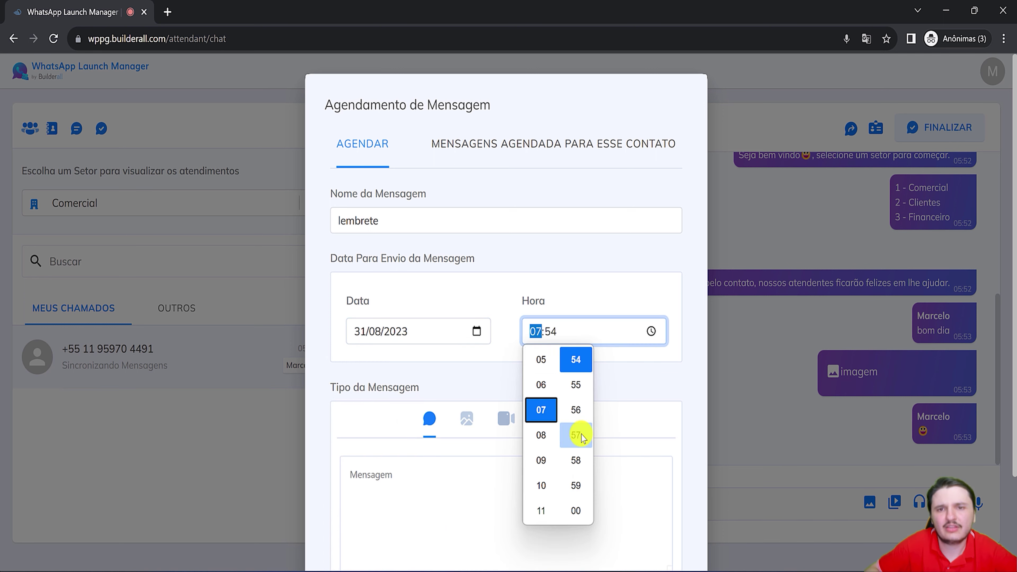
pyautogui.click(575, 461)
pyautogui.click(422, 491)
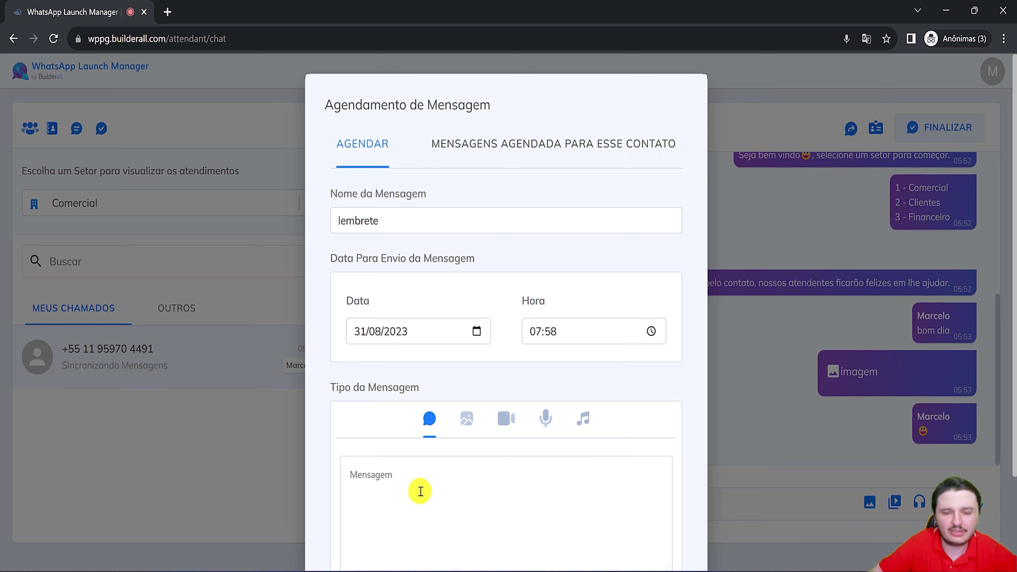
pyautogui.write('olá')
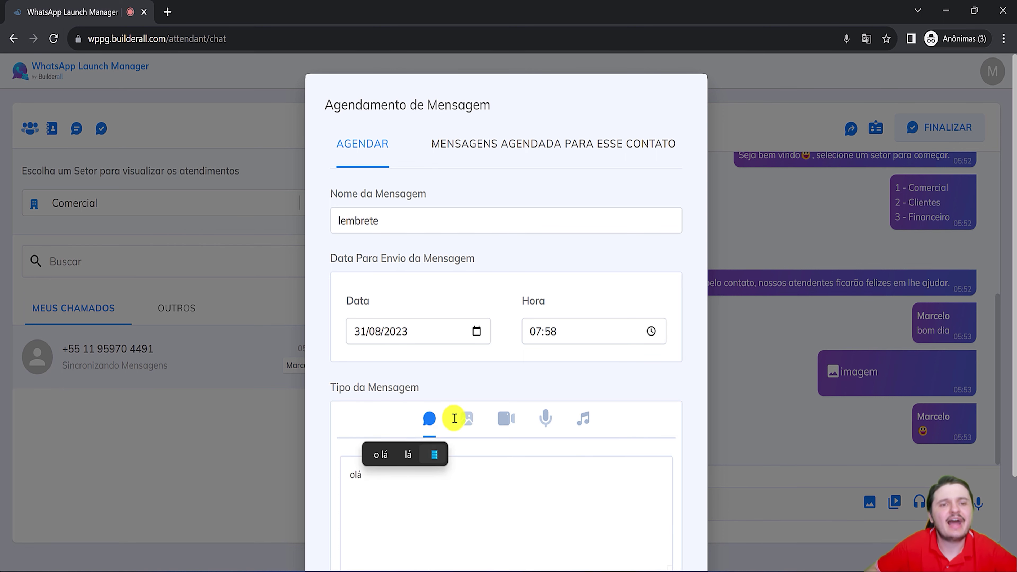
# Try the image, video, voice and audio types, return to text and save the reminder.
pyautogui.scroll(-2, 528, 409)
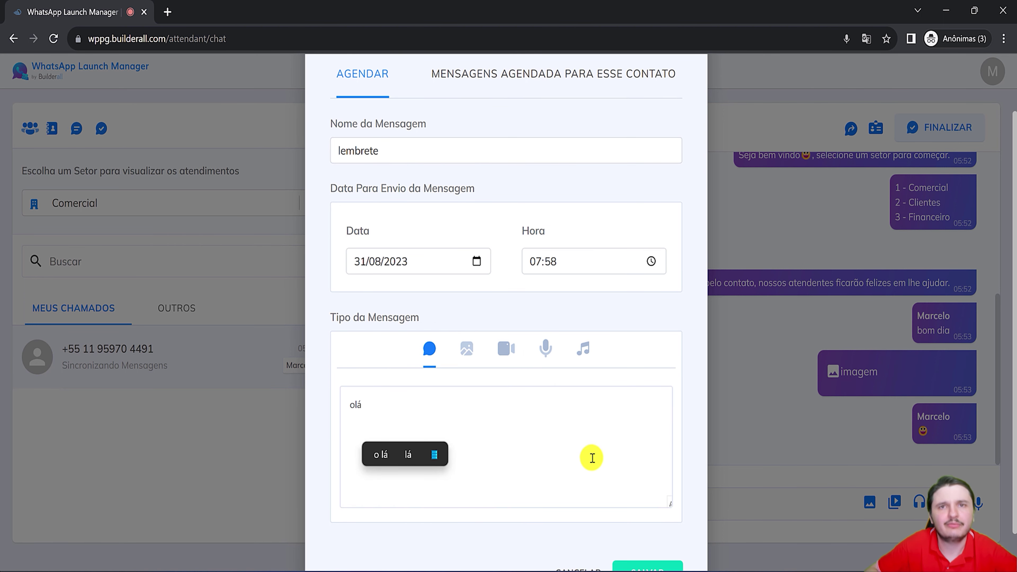
pyautogui.scroll(-2, 590, 456)
pyautogui.click(466, 304)
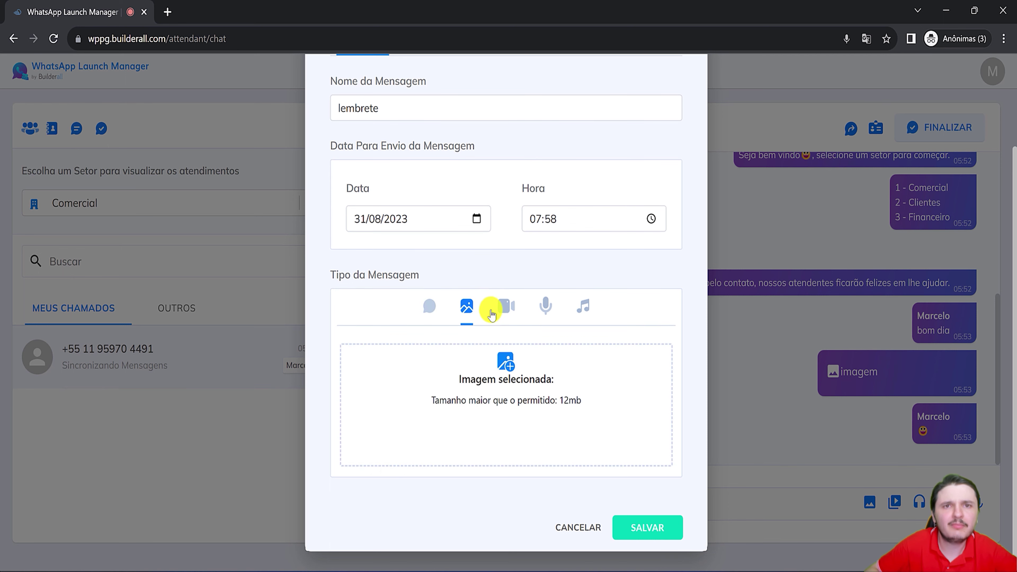
pyautogui.click(506, 305)
pyautogui.click(546, 328)
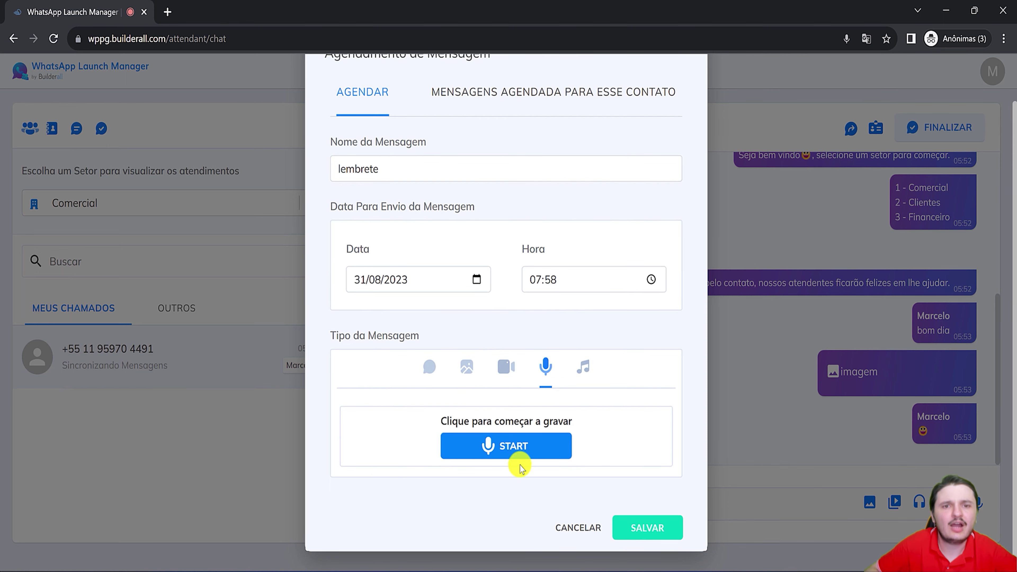
pyautogui.click(578, 373)
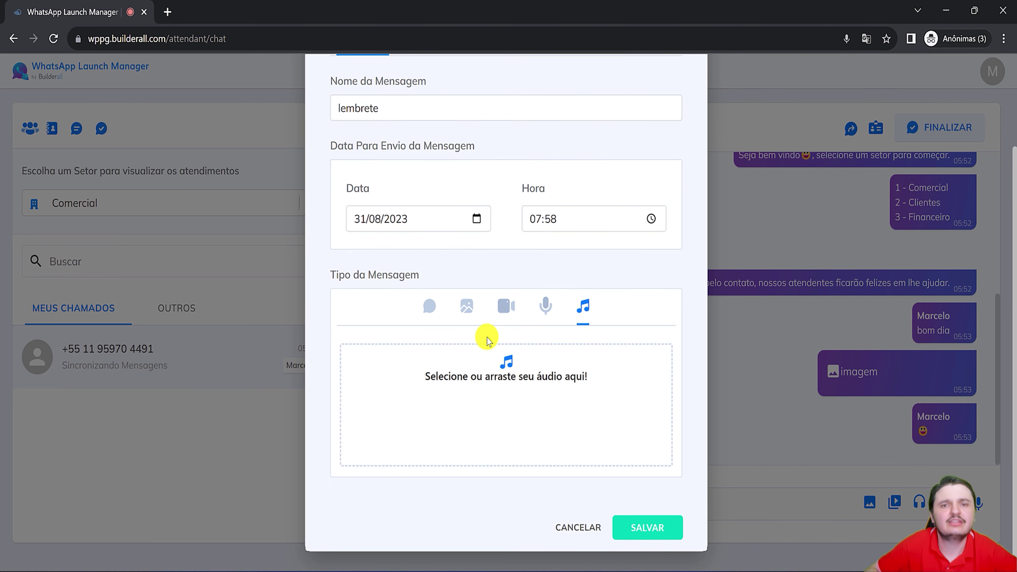
pyautogui.click(439, 320)
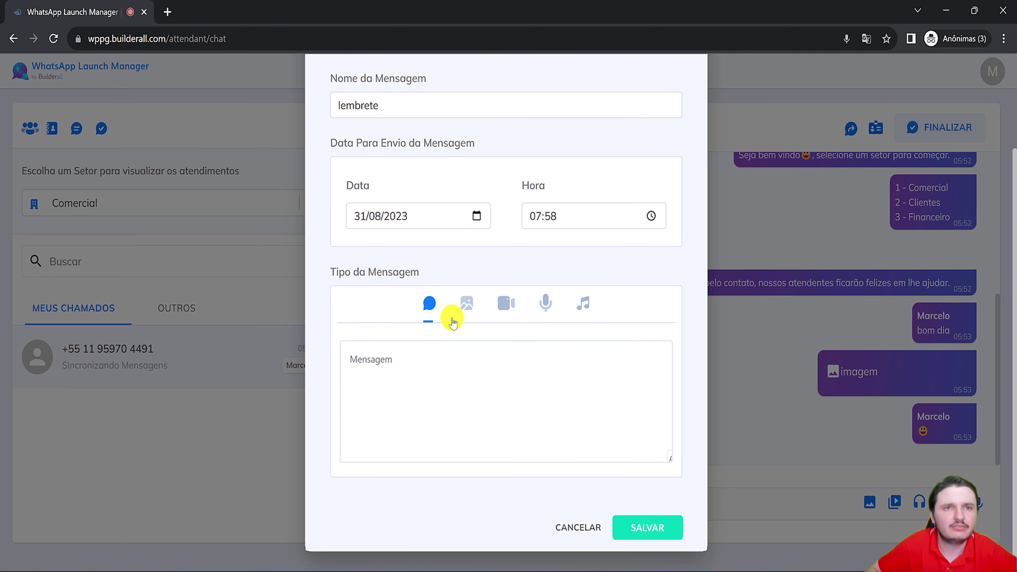
pyautogui.click(369, 357)
pyautogui.write('olá')
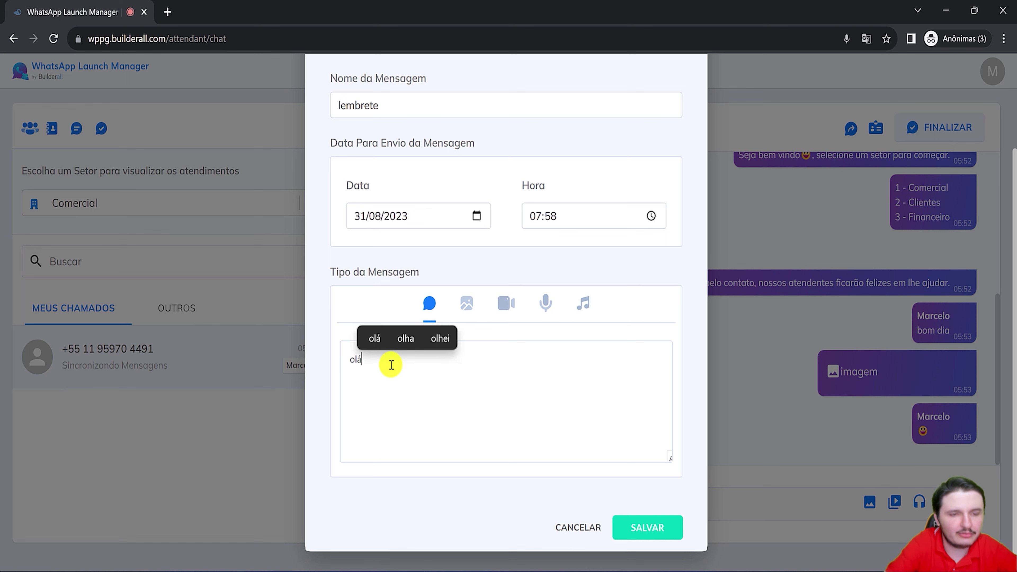
pyautogui.click(635, 529)
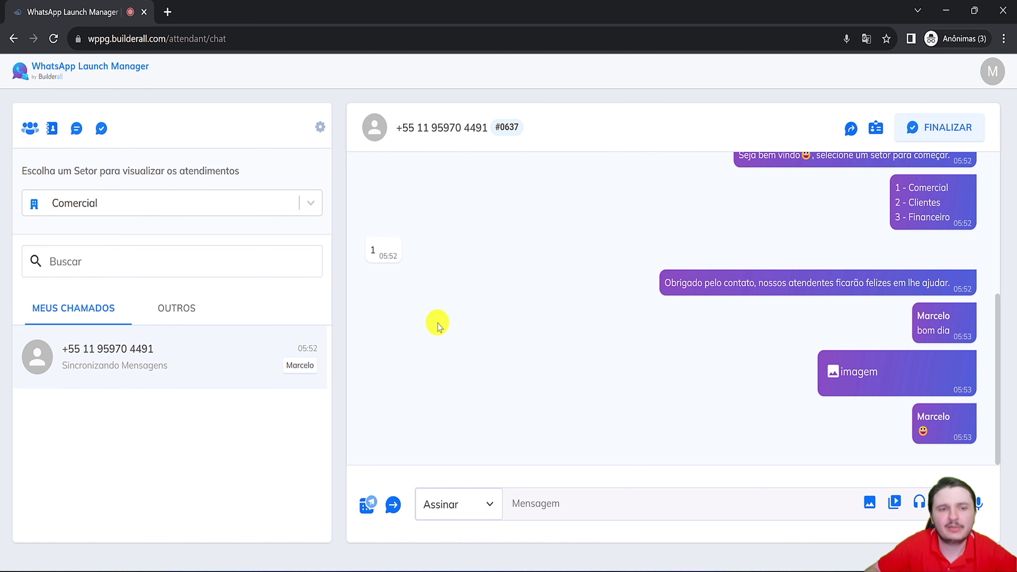
pyautogui.click(365, 502)
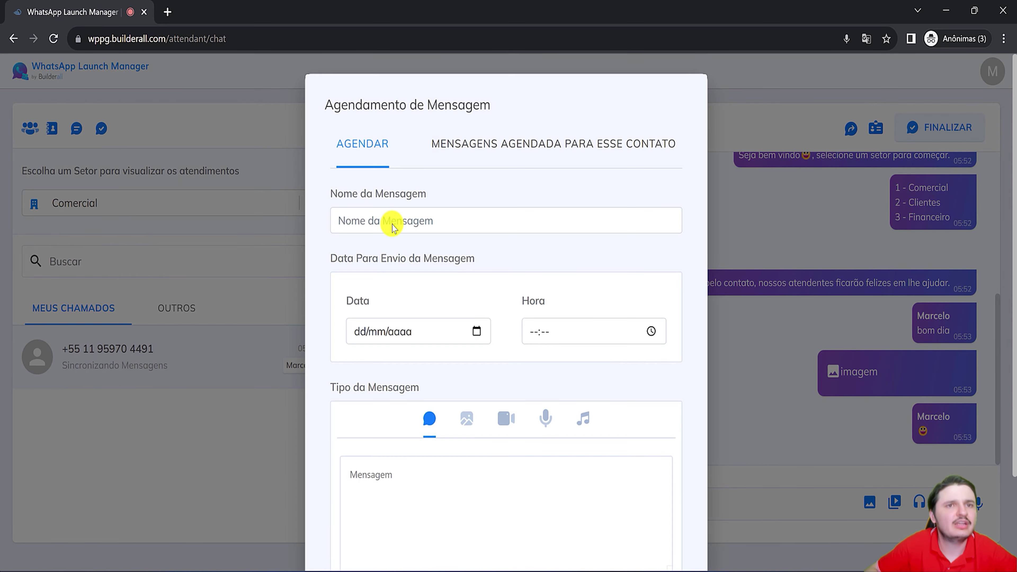
pyautogui.click(477, 153)
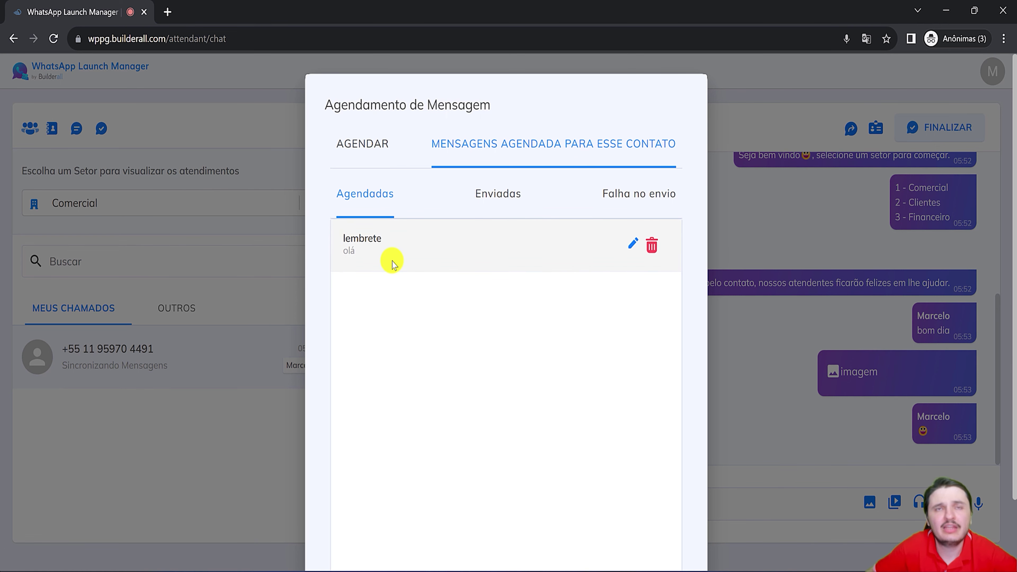
pyautogui.click(515, 203)
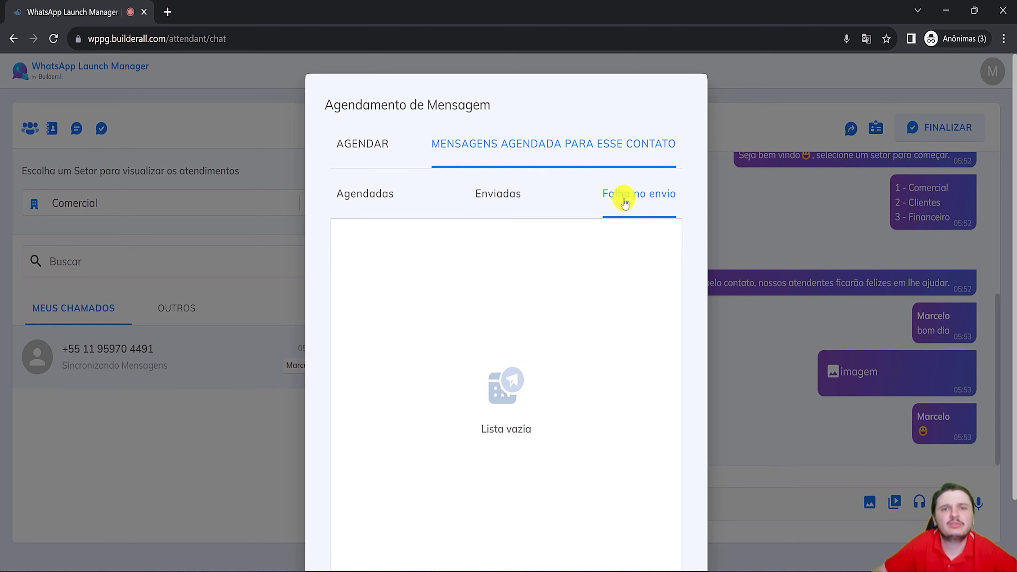
pyautogui.click(356, 202)
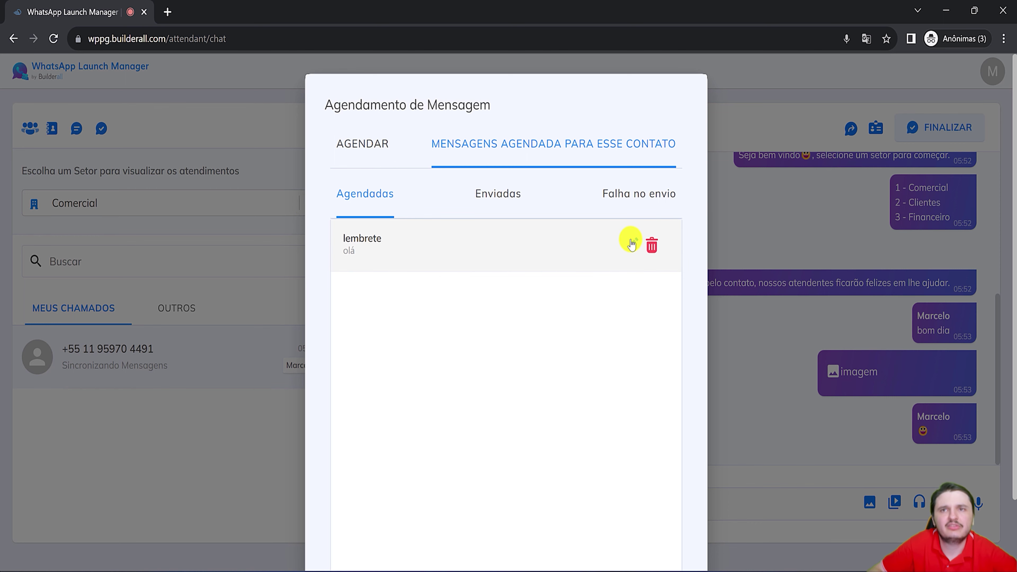
pyautogui.click(366, 163)
pyautogui.click(893, 295)
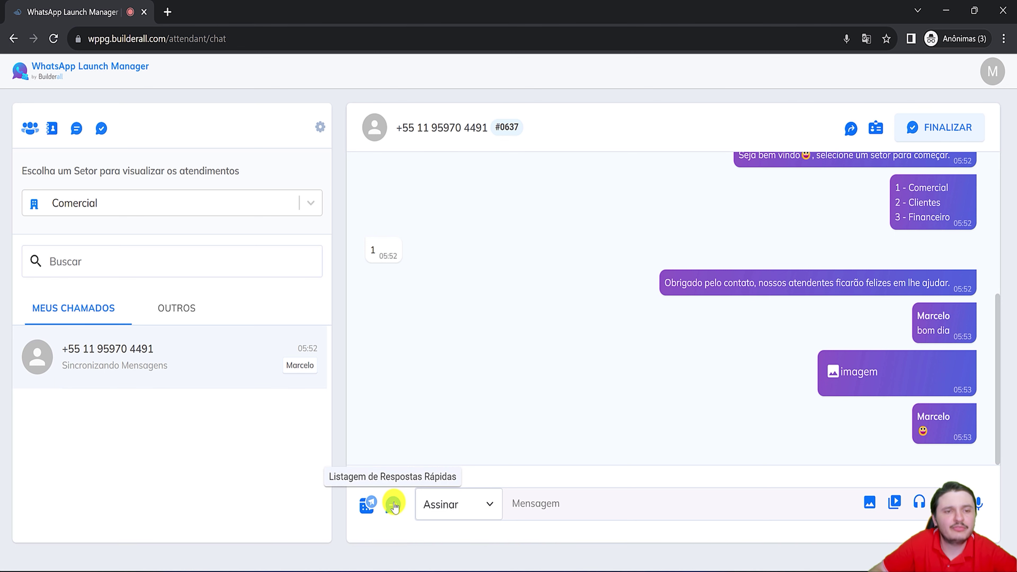
# Register quick reply 'saudação' with the message 'olá, estou aqui pra te ajudar'.
pyautogui.click(394, 506)
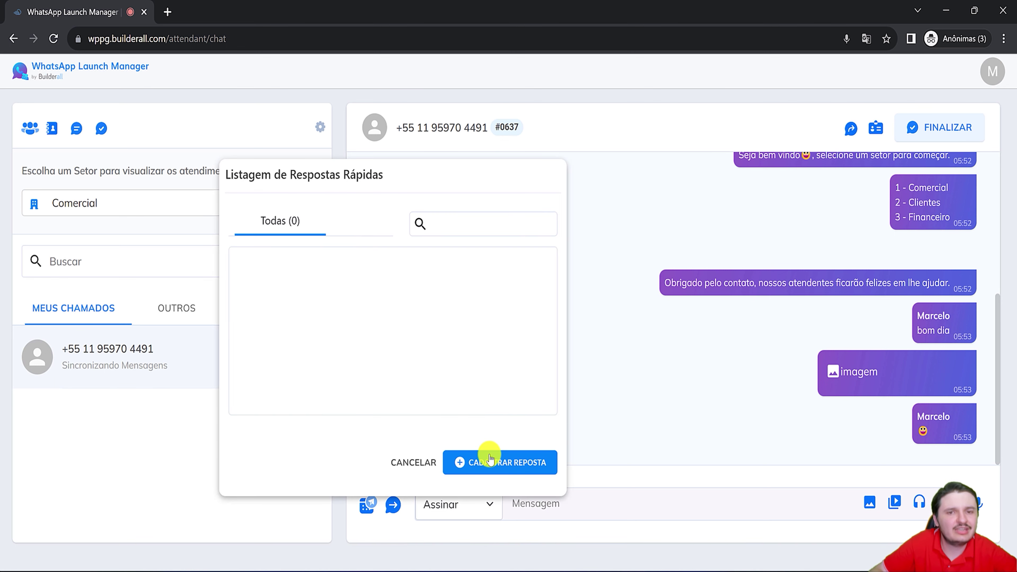
pyautogui.click(490, 459)
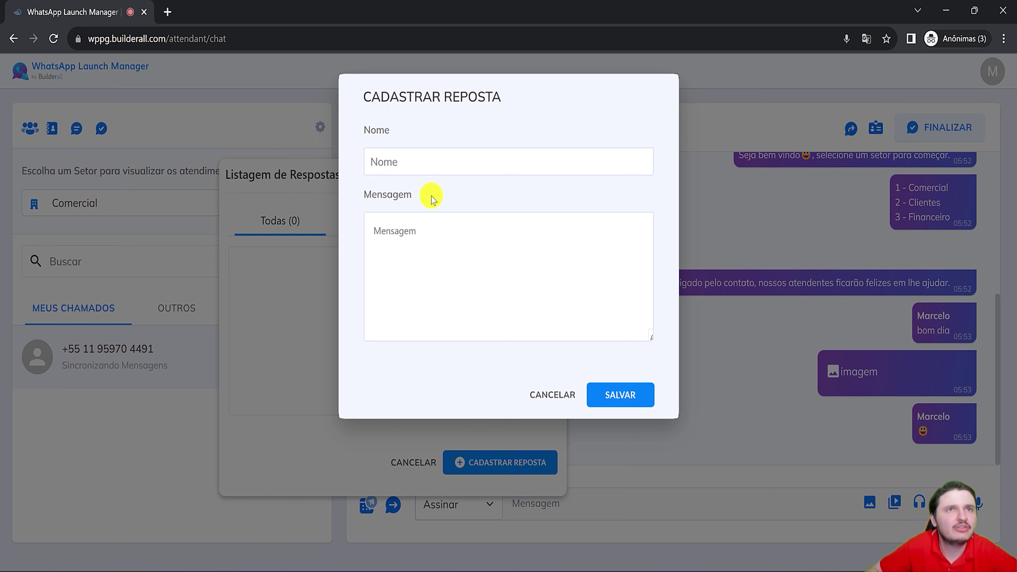
pyautogui.click(438, 161)
pyautogui.write('saudação')
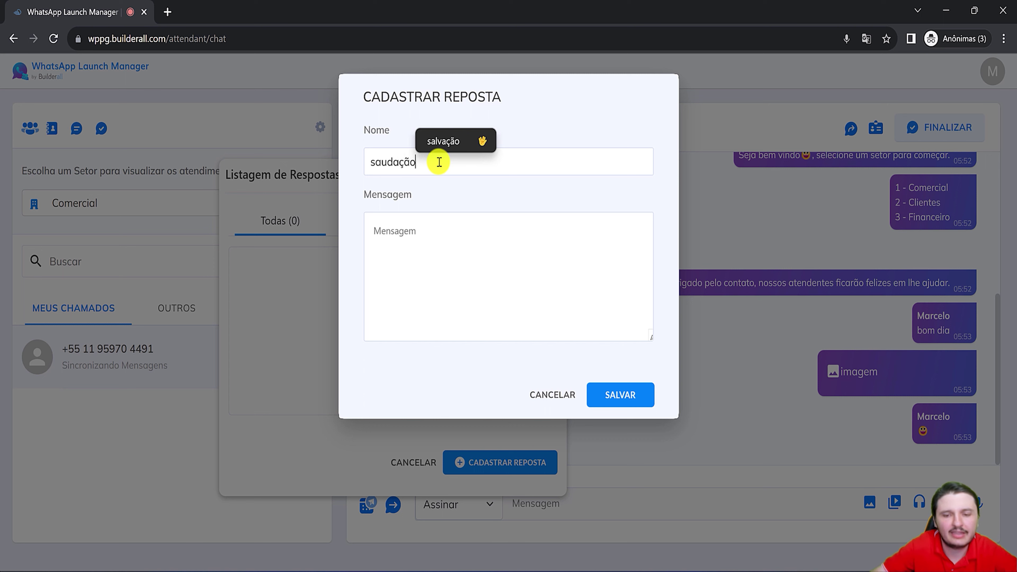
pyautogui.click(429, 264)
pyautogui.write('o')
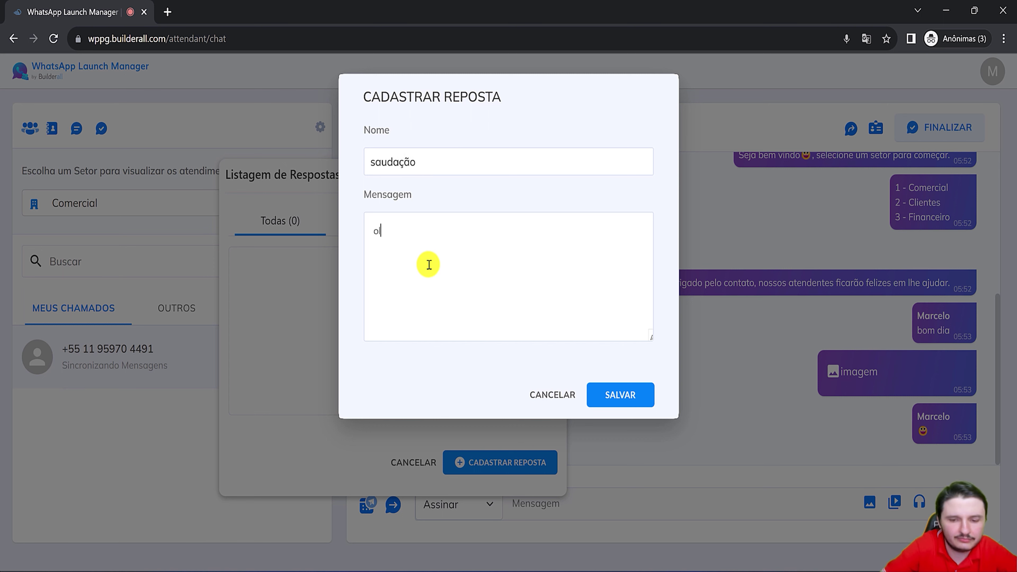
pyautogui.write('lá, estou aqui pra te ajudar')
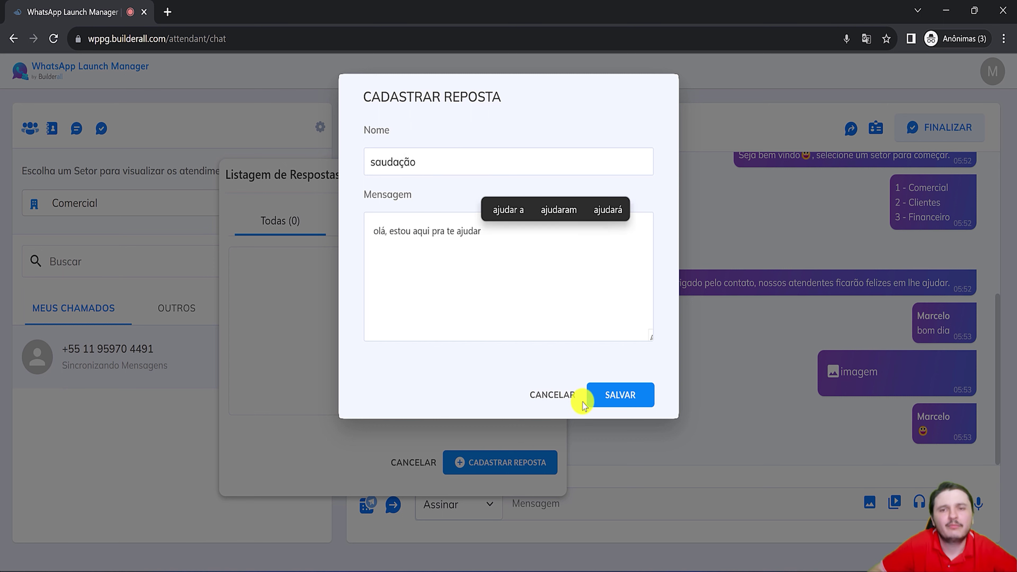
pyautogui.click(620, 395)
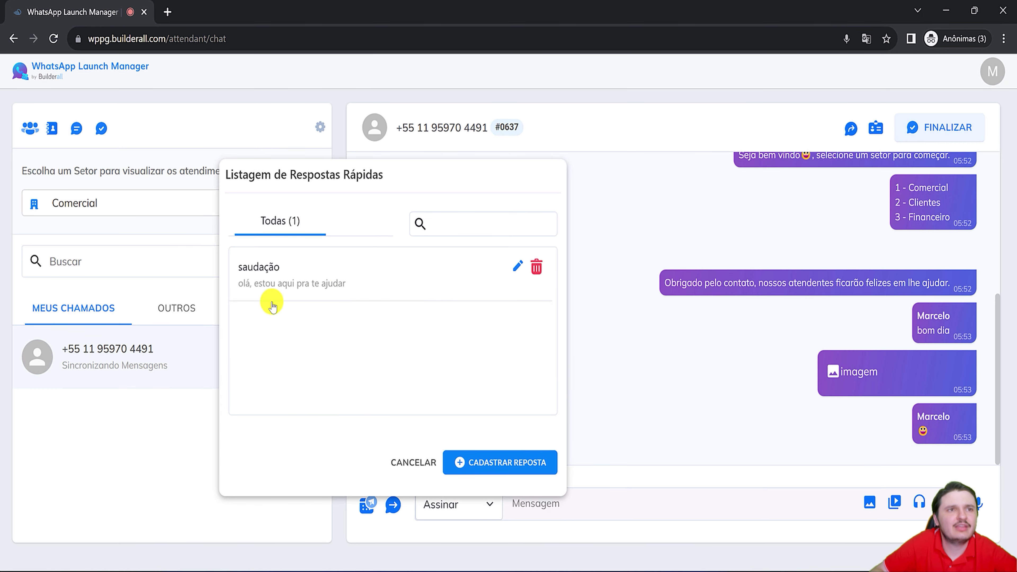
# Send the saudação quick reply into the chat, then glance at the transfer options.
pyautogui.click(517, 266)
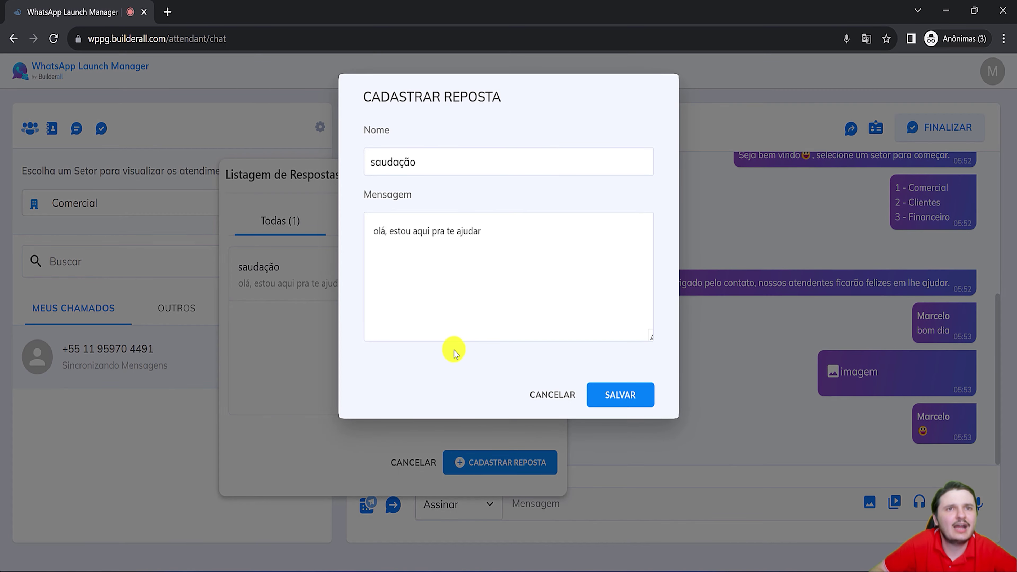
pyautogui.click(551, 394)
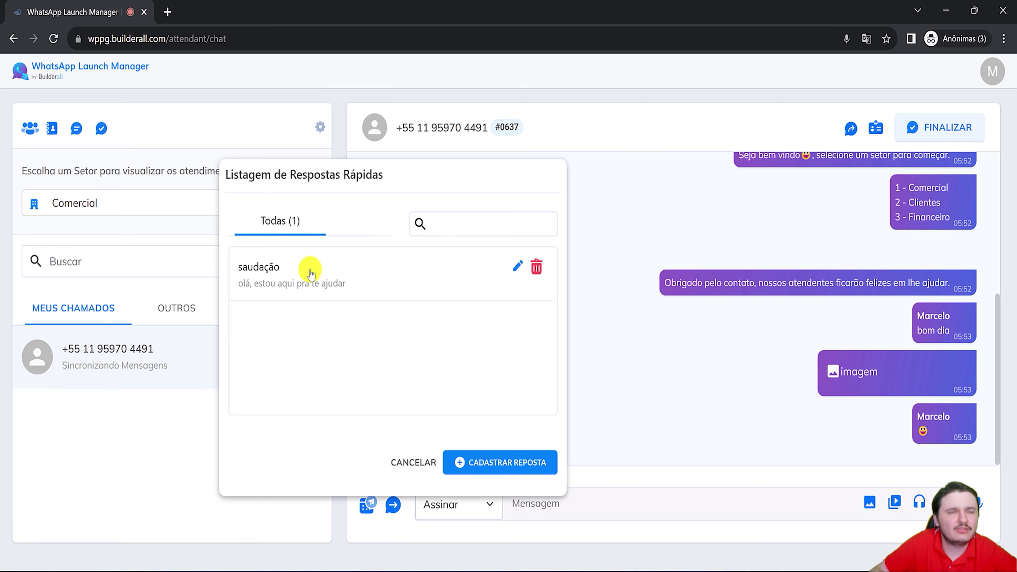
pyautogui.click(358, 274)
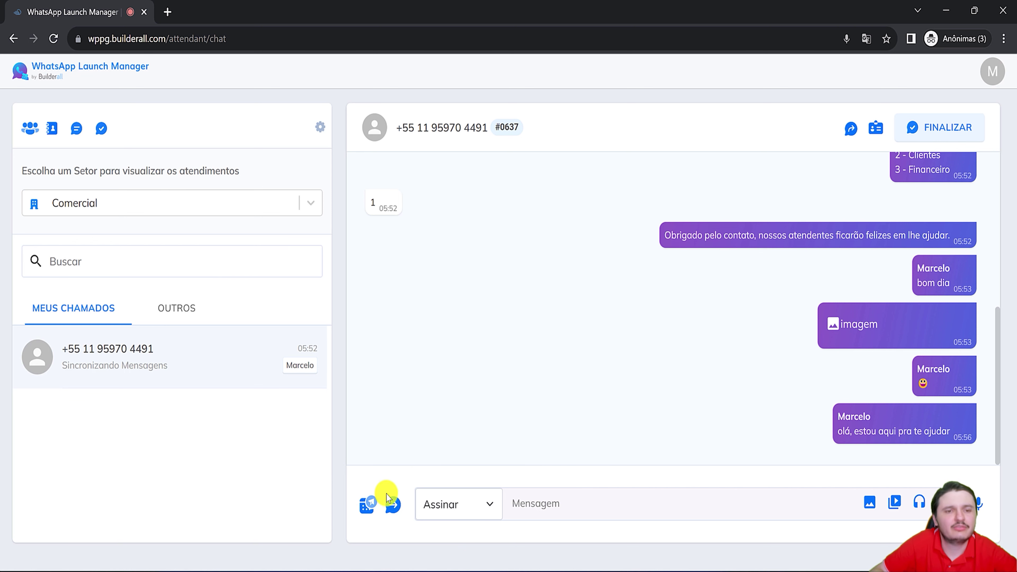
pyautogui.click(393, 504)
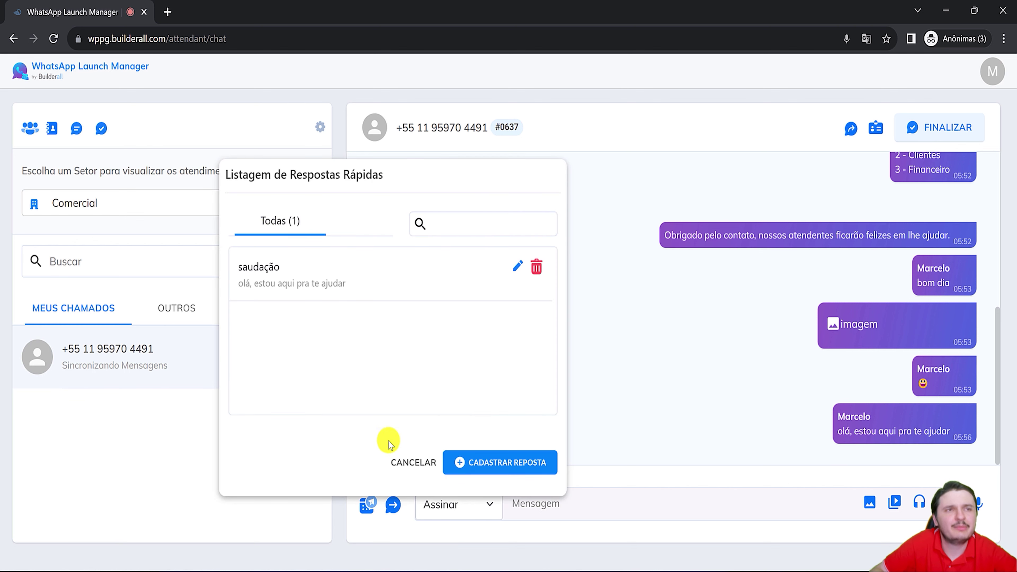
pyautogui.click(401, 460)
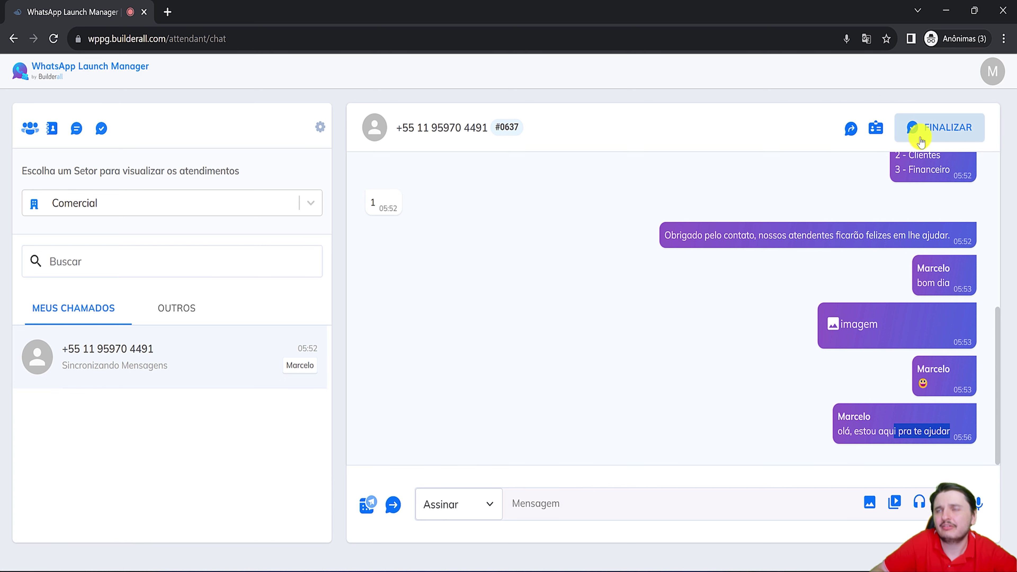
pyautogui.click(850, 133)
pyautogui.press('Escape')
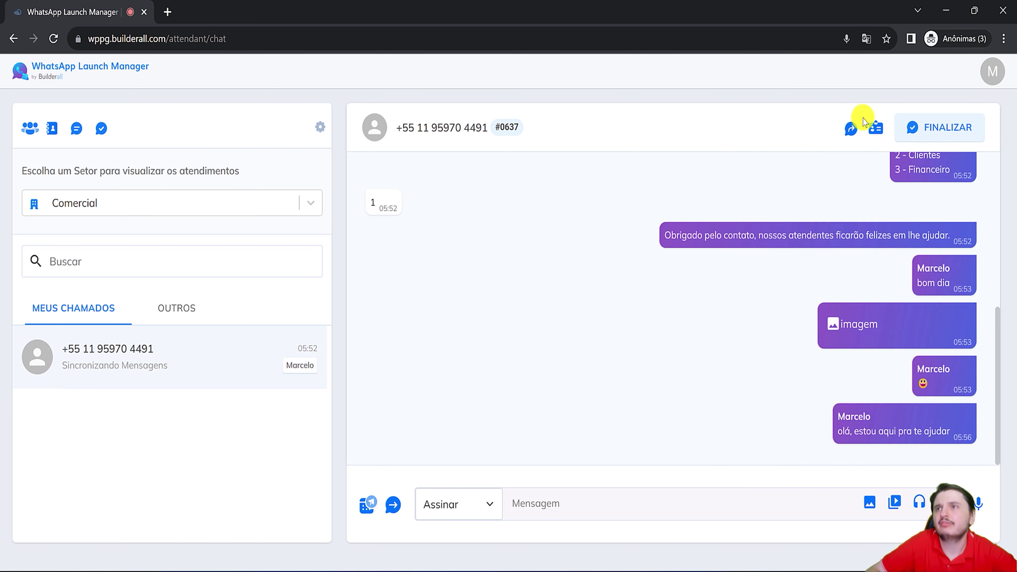
# Review transfer sectors without transferring, then give the contact the description 'cliente'.
pyautogui.click(849, 131)
pyautogui.click(901, 113)
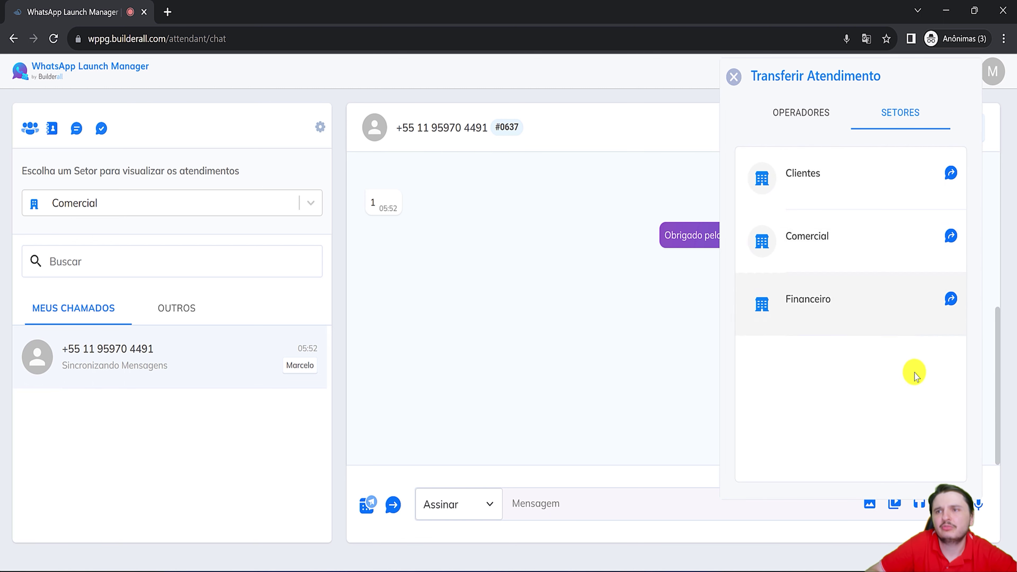
pyautogui.click(734, 76)
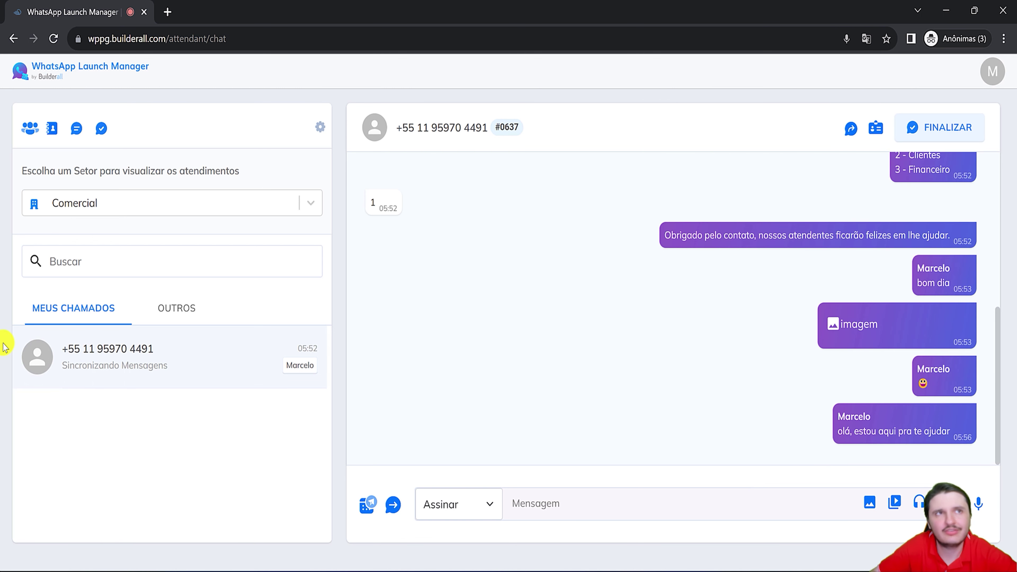
pyautogui.click(876, 128)
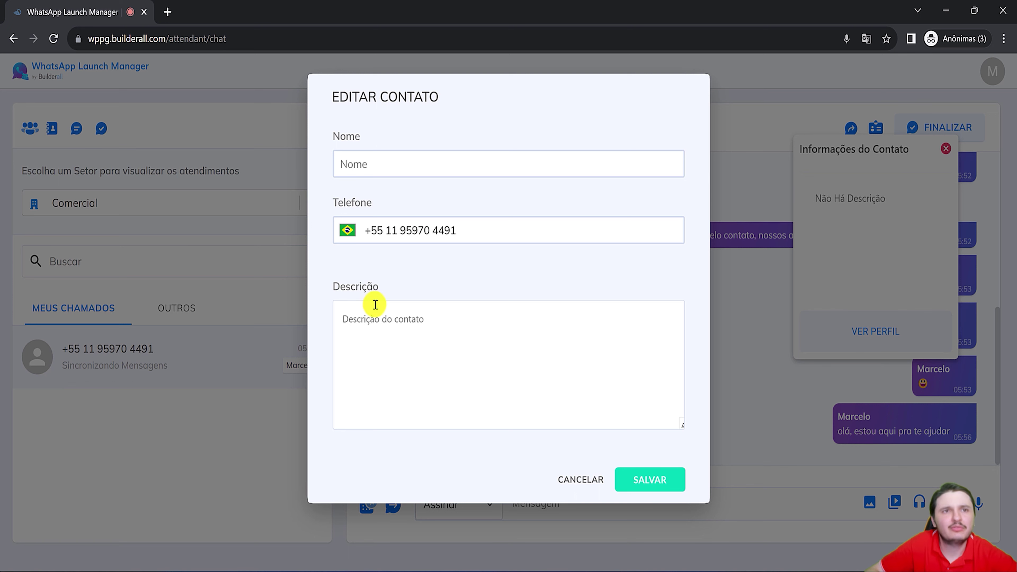
pyautogui.click(386, 324)
pyautogui.write('cliente')
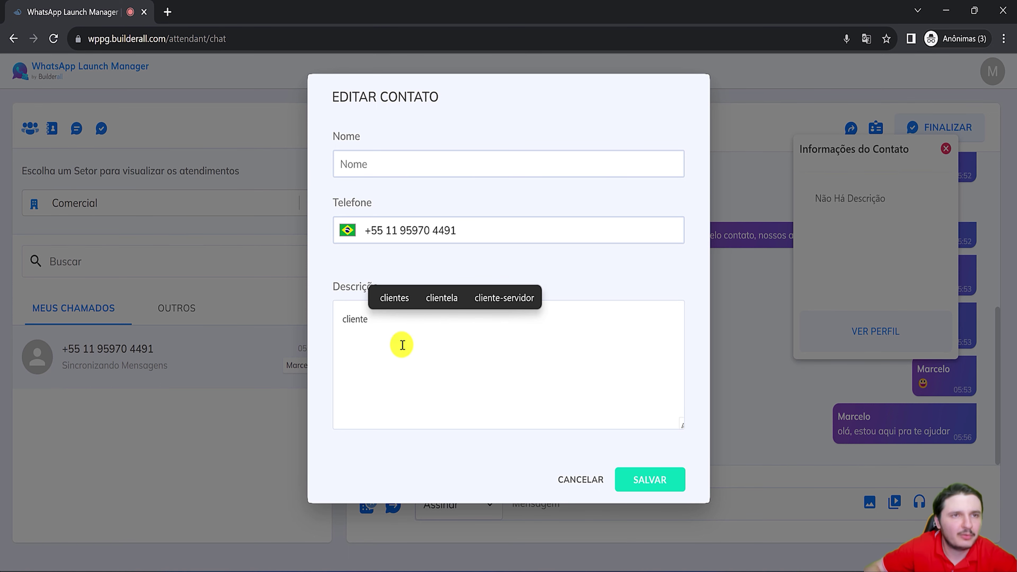
pyautogui.click(634, 479)
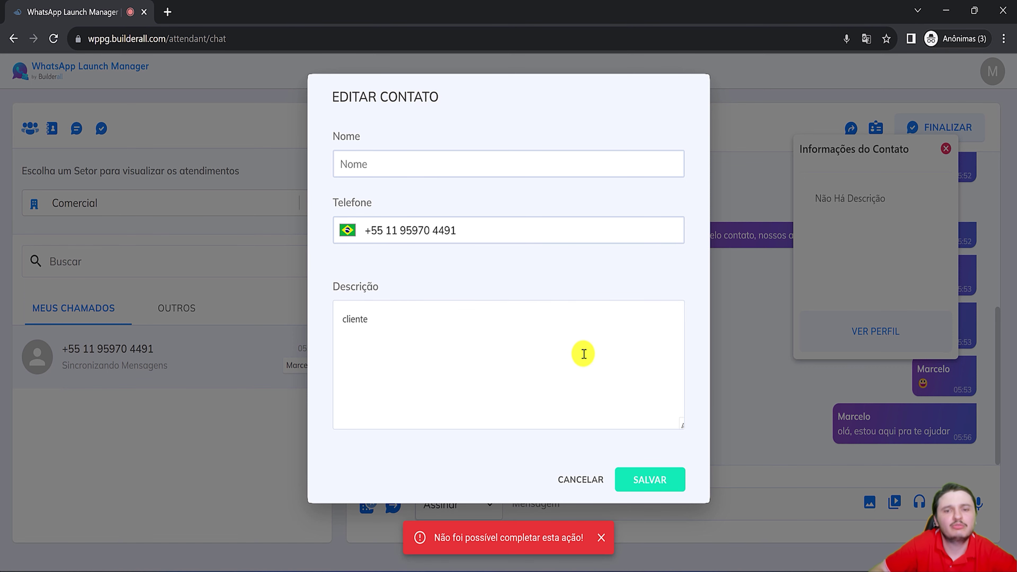
# Enter the contact's name, save the profile, and bring up Finalizar Atendimento.
pyautogui.click(391, 169)
pyautogui.write('leonardo')
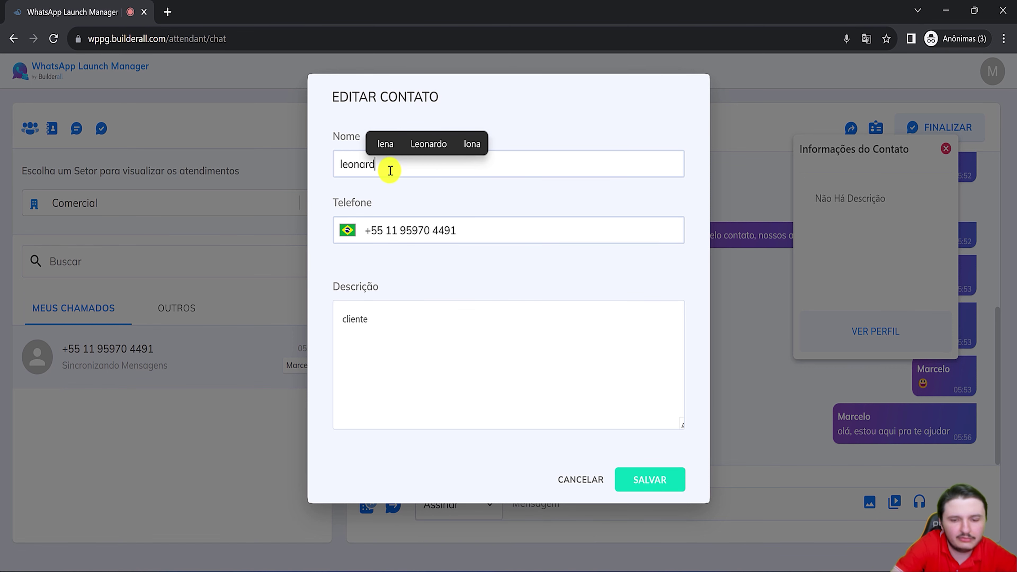
pyautogui.click(640, 479)
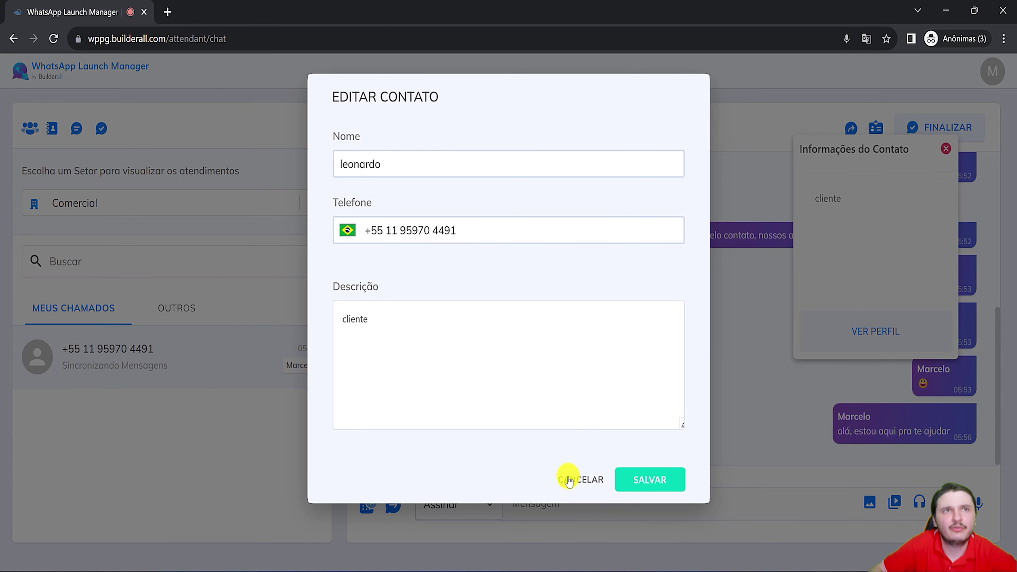
pyautogui.click(569, 480)
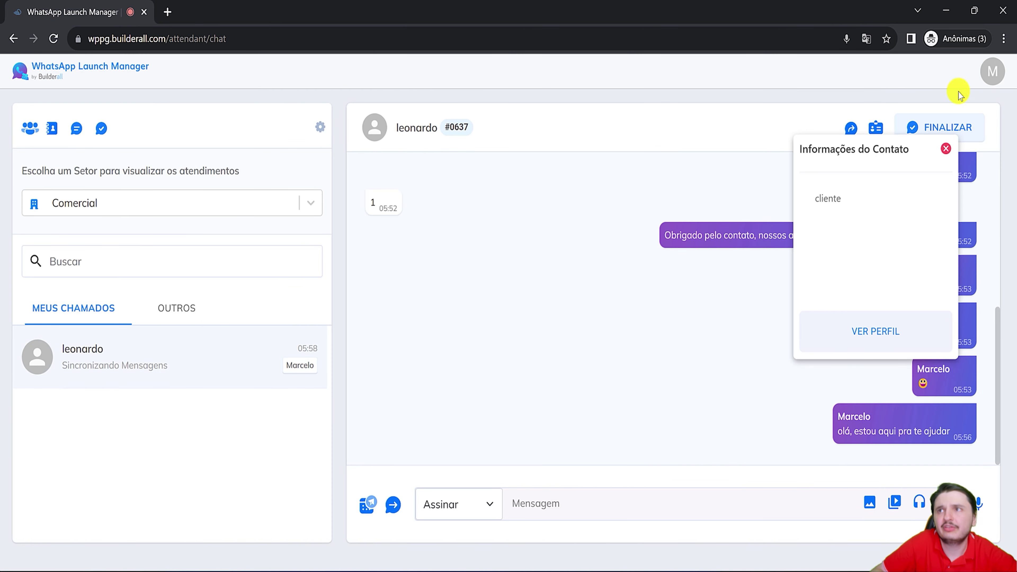
pyautogui.click(946, 148)
pyautogui.click(947, 129)
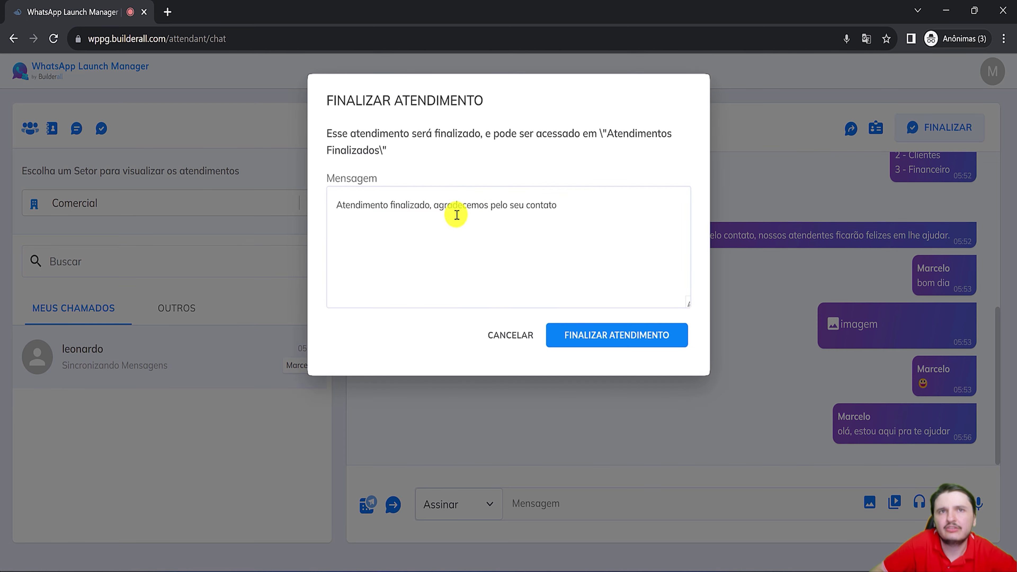
# End the conversation, then review the open and finished chats and the chat settings.
pyautogui.click(654, 334)
pyautogui.click(176, 309)
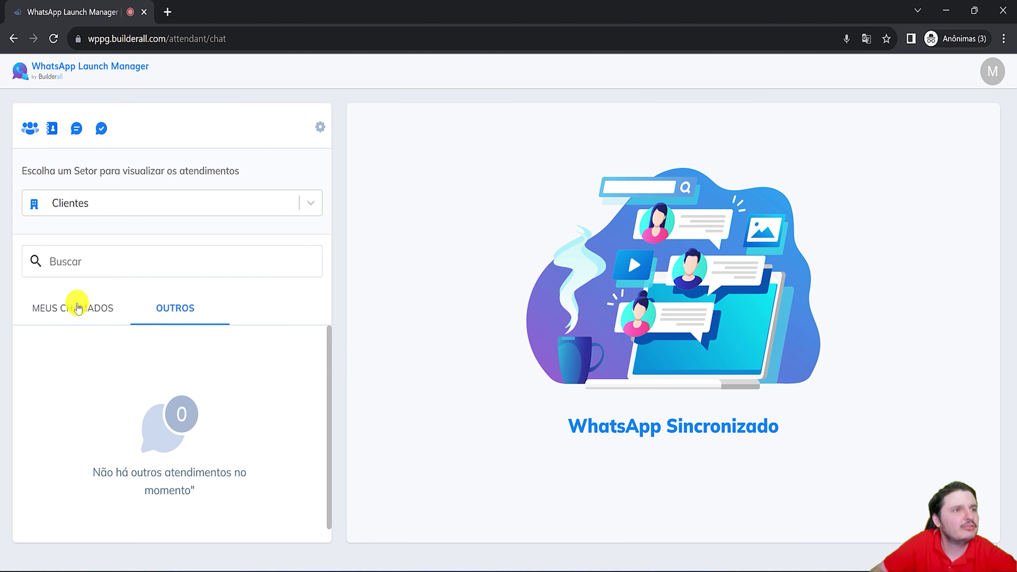
pyautogui.click(79, 307)
pyautogui.click(100, 133)
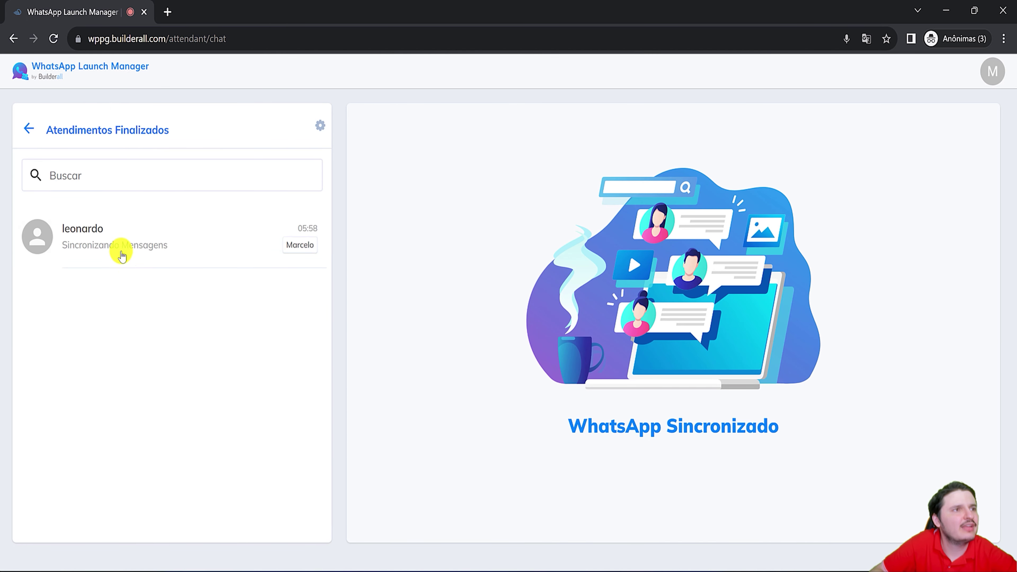
pyautogui.click(69, 230)
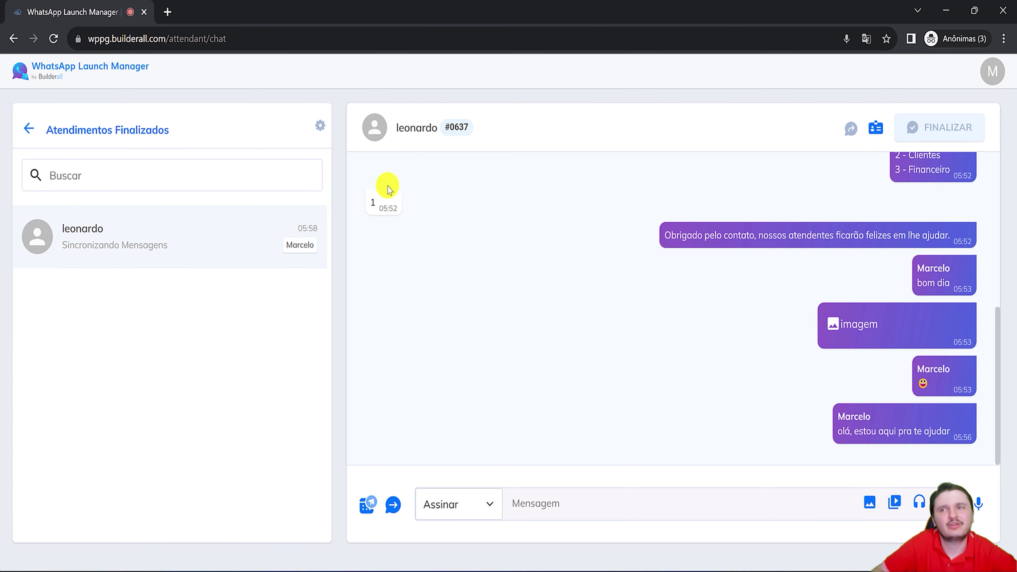
pyautogui.click(321, 129)
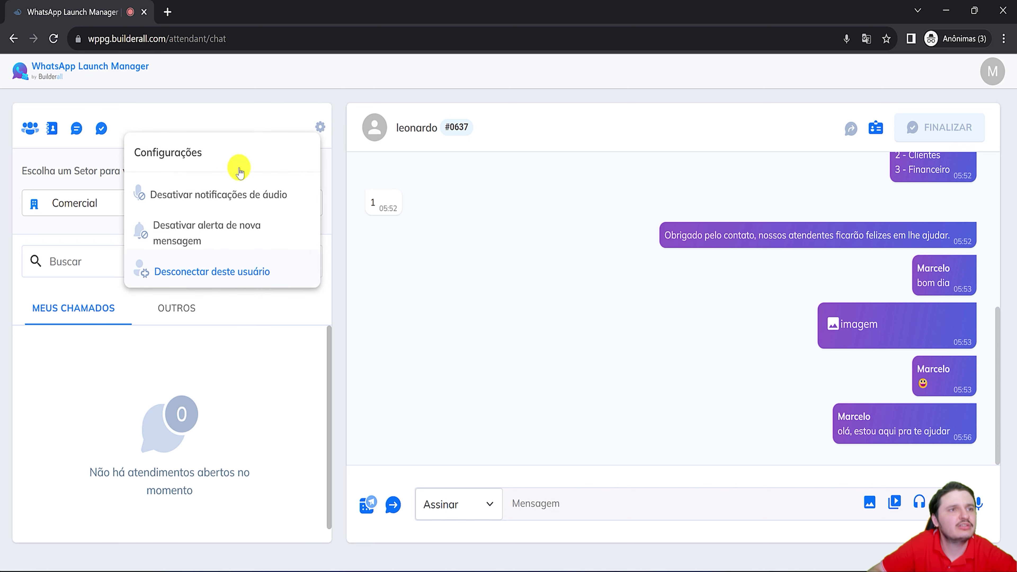
# View the contacts list and the online and offline operator groups, then return to tickets.
pyautogui.click(50, 129)
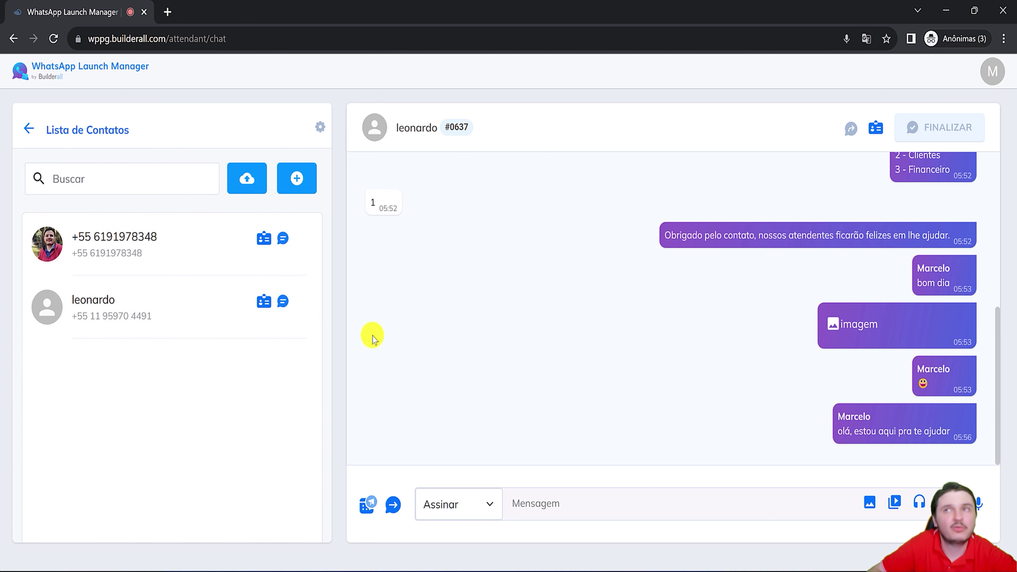
pyautogui.click(27, 129)
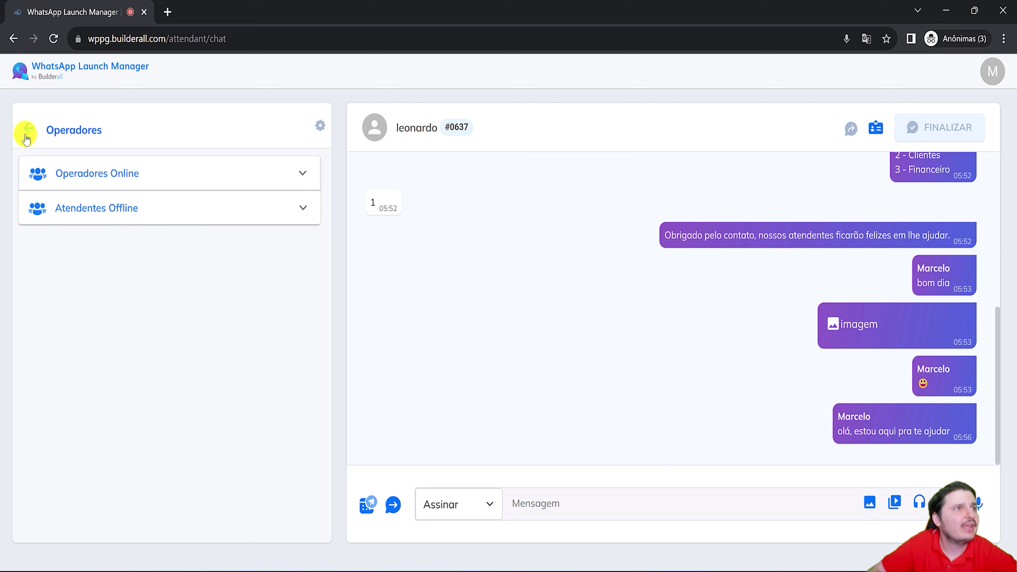
pyautogui.click(78, 170)
pyautogui.click(103, 299)
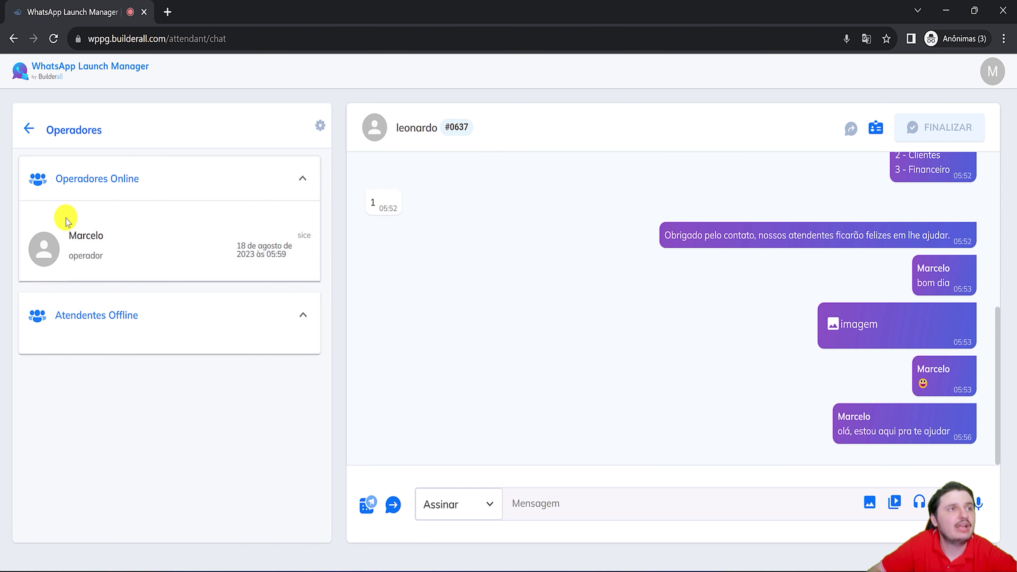
pyautogui.click(28, 129)
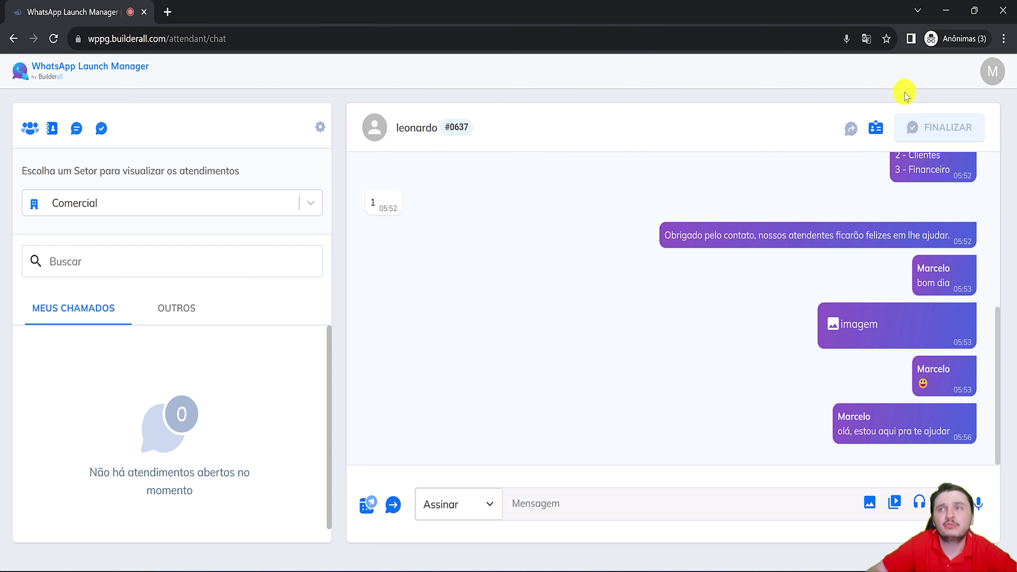
# Check the account's phone number in the account menu, then minimize the chat window.
pyautogui.click(995, 74)
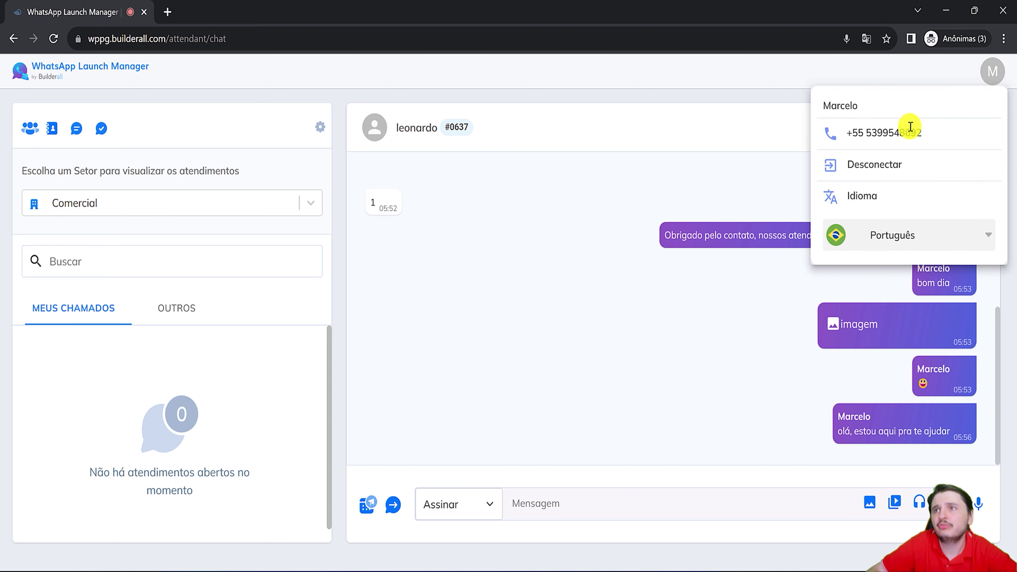
pyautogui.doubleClick(904, 131)
pyautogui.click(570, 291)
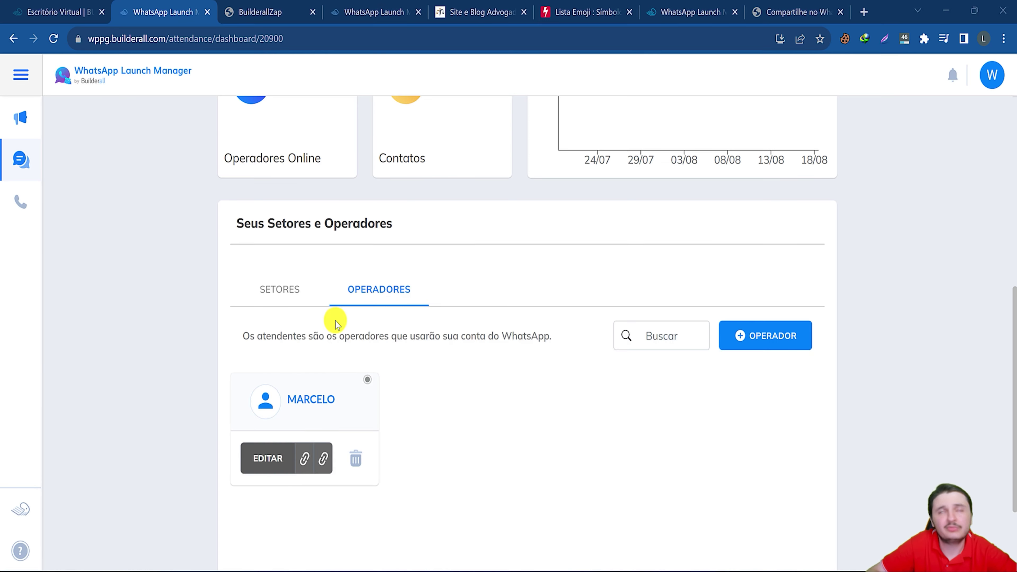
pyautogui.click(946, 11)
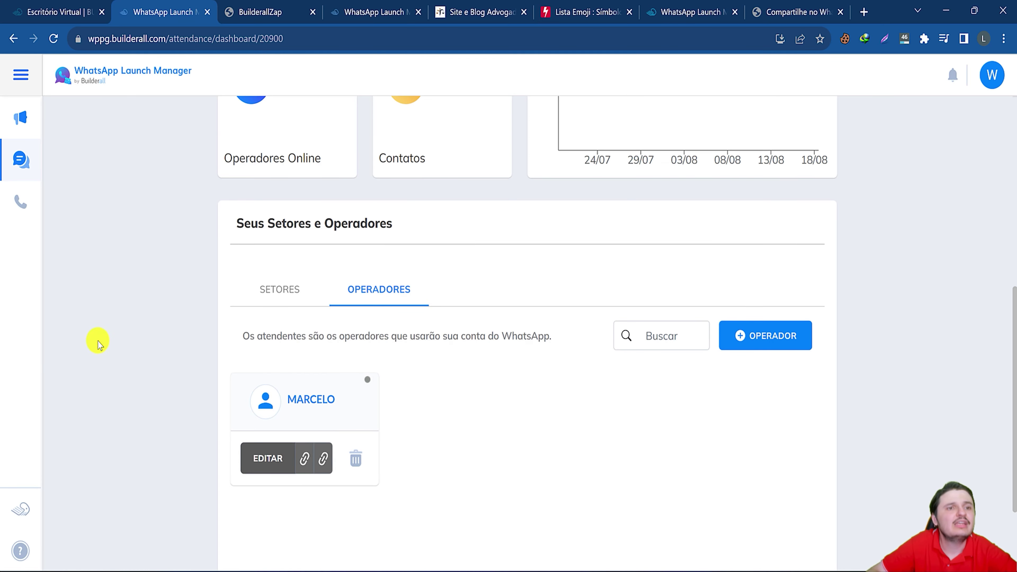
# Reload the attendance dashboard and show its OPERADORES list.
pyautogui.click(53, 38)
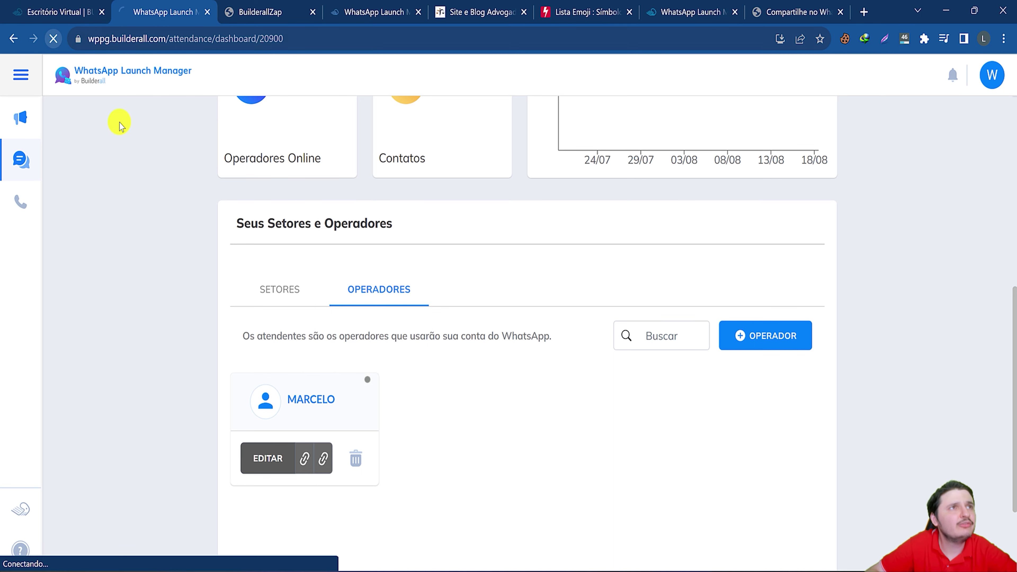
pyautogui.scroll(-2, 370, 364)
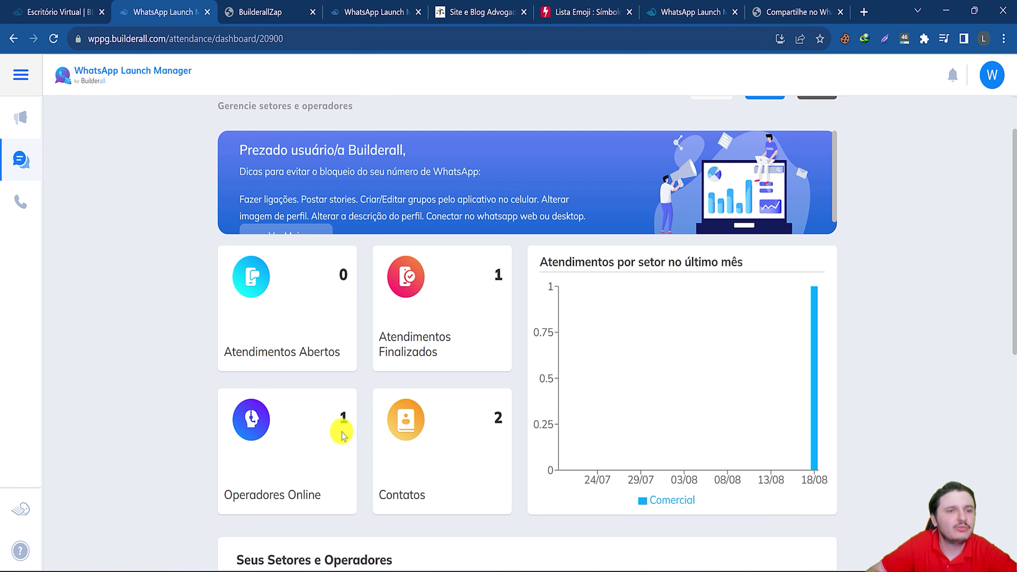
pyautogui.scroll(-6, 337, 421)
pyautogui.click(347, 146)
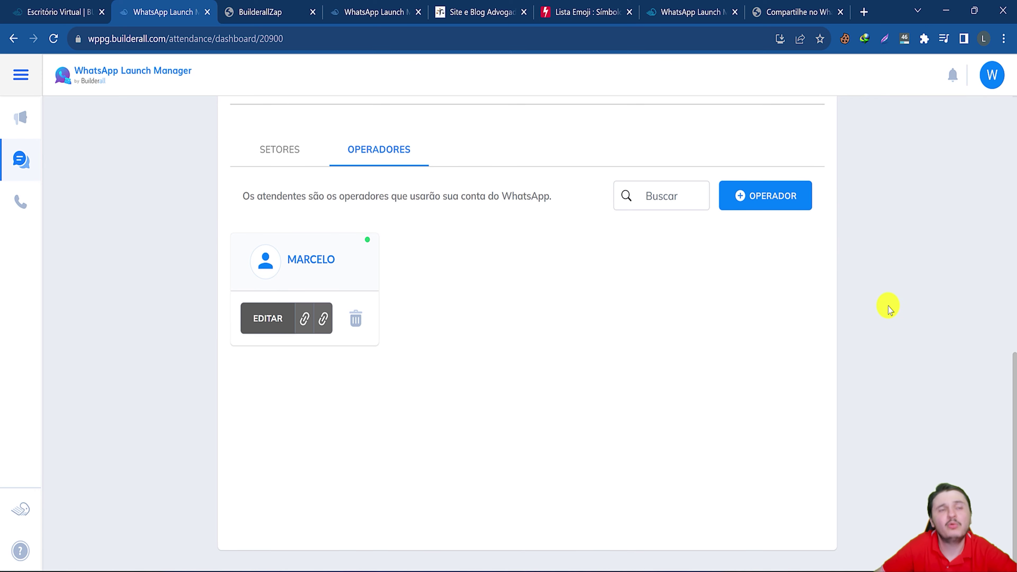
pyautogui.scroll(6, 862, 211)
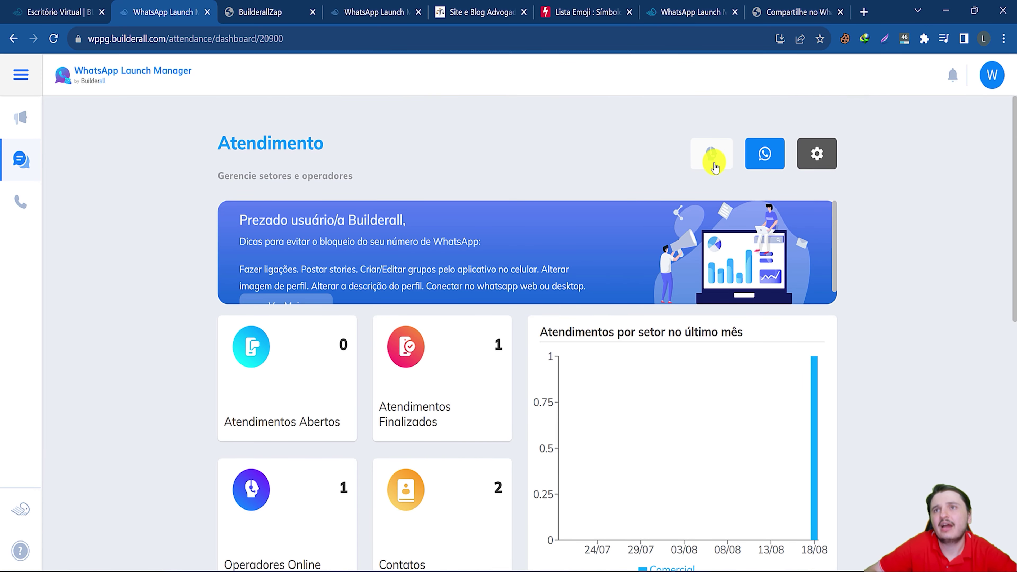
# Review the Operadores Online list, then open and cancel the Auto Atendimento settings.
pyautogui.click(715, 159)
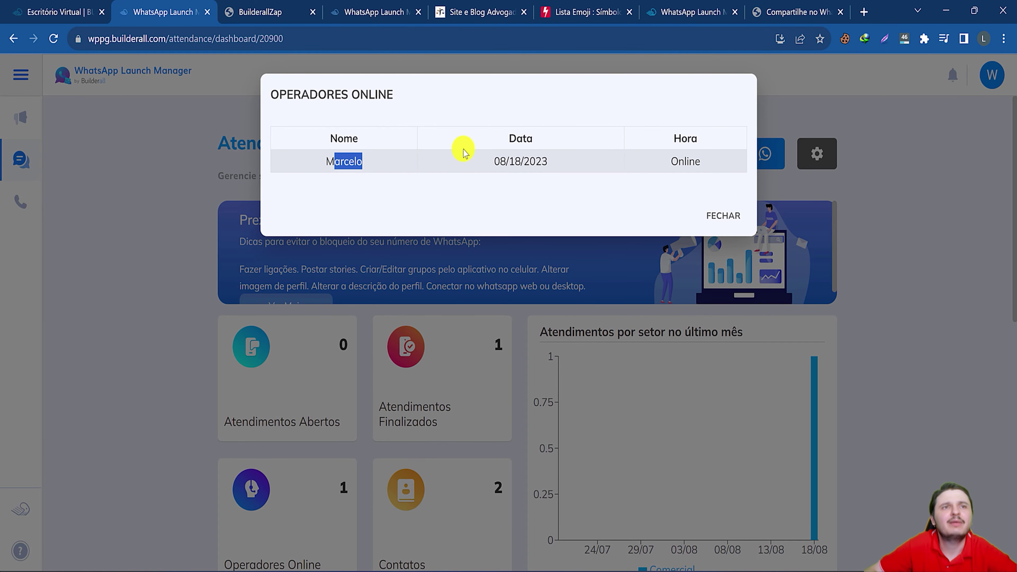
pyautogui.moveTo(494, 162); pyautogui.dragTo(545, 158)
pyautogui.moveTo(669, 162); pyautogui.dragTo(709, 167)
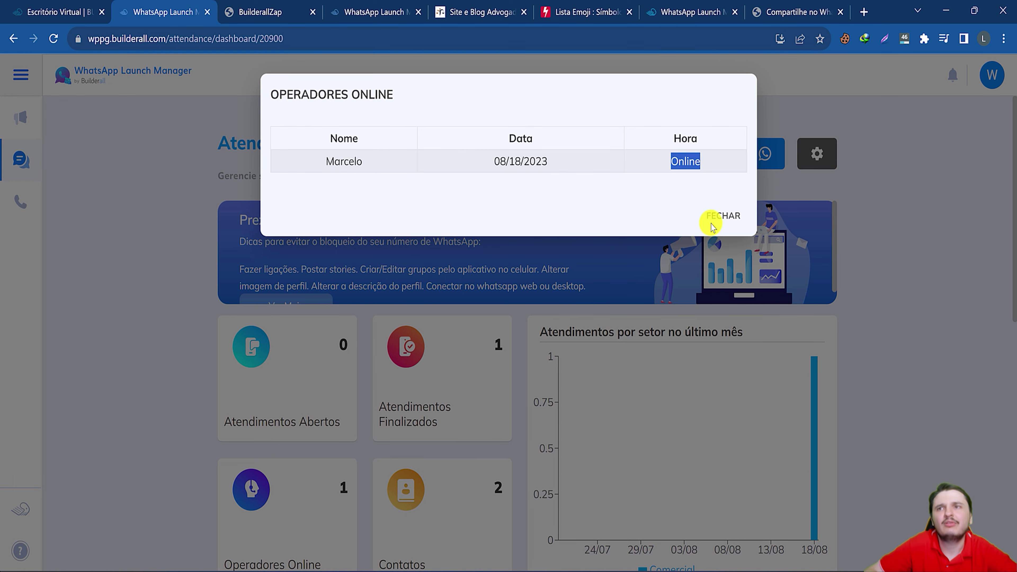
pyautogui.click(717, 216)
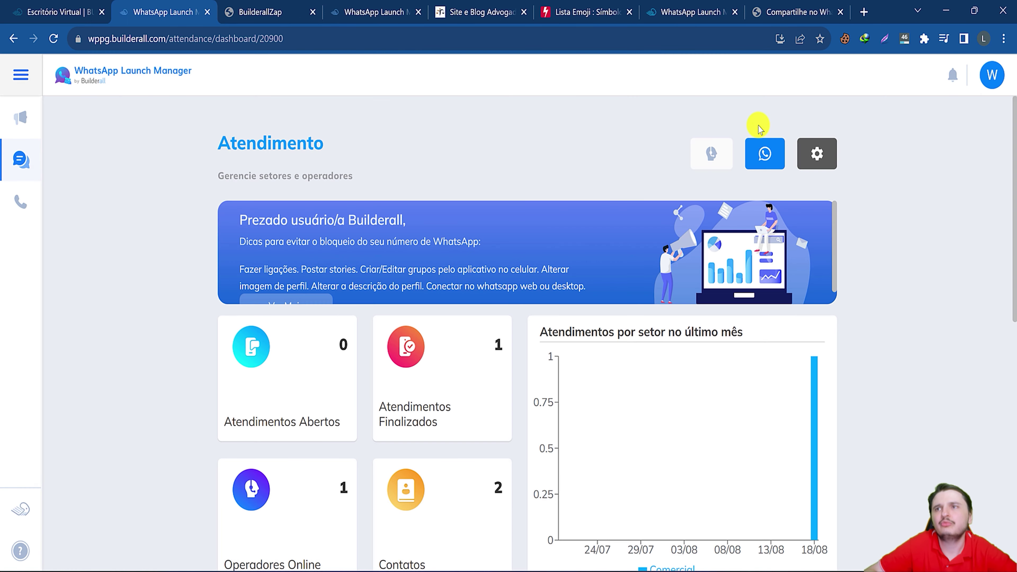
pyautogui.click(712, 154)
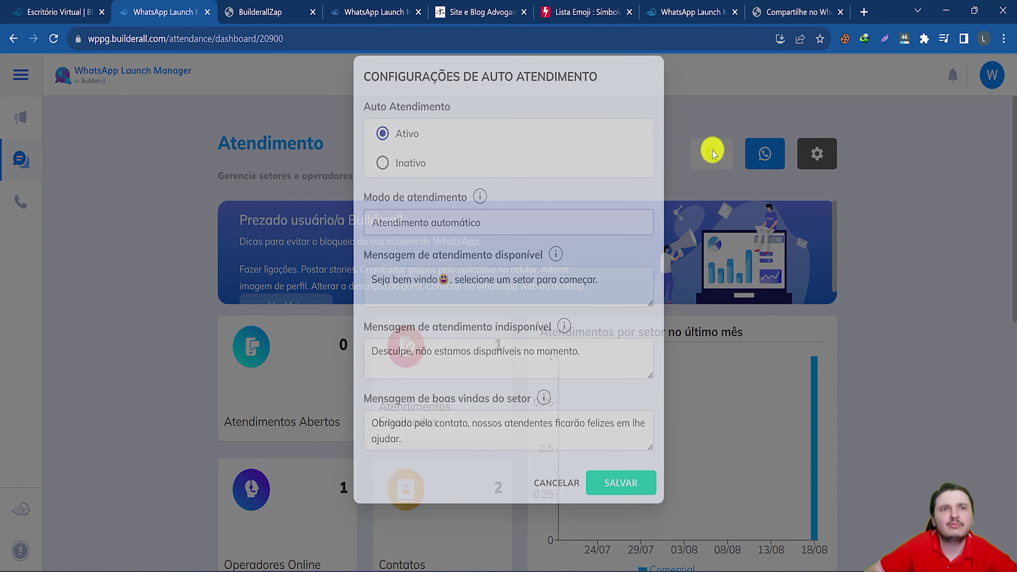
pyautogui.click(551, 501)
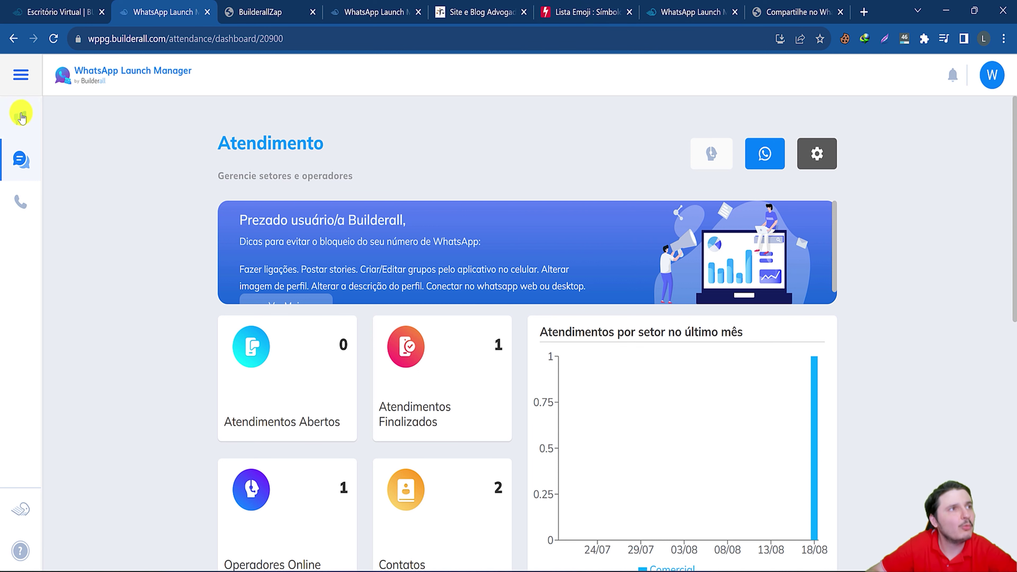
# Start a new campaign on the campaigns page named 'oferta black'.
pyautogui.click(12, 121)
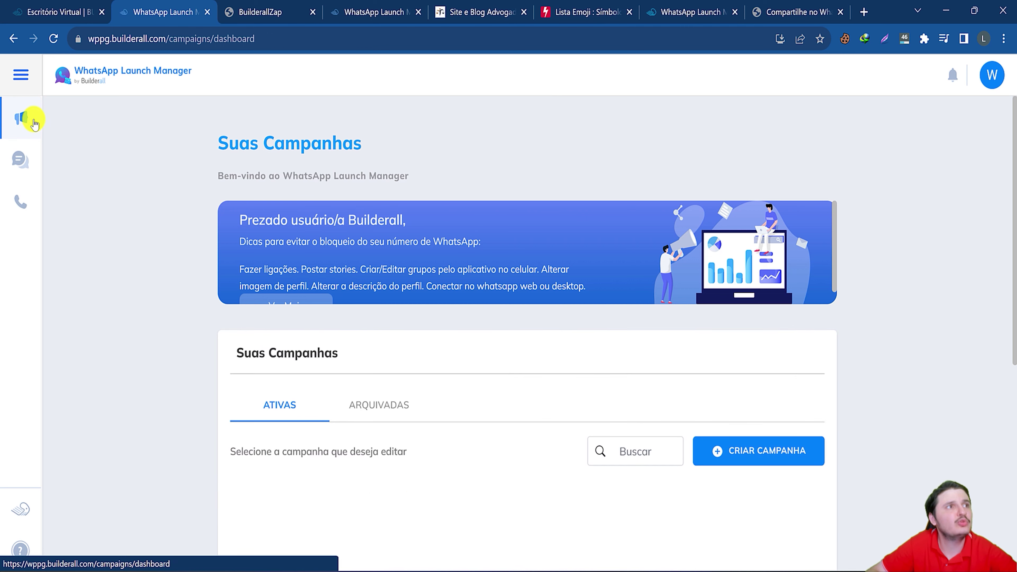
pyautogui.moveTo(199, 132); pyautogui.dragTo(402, 136)
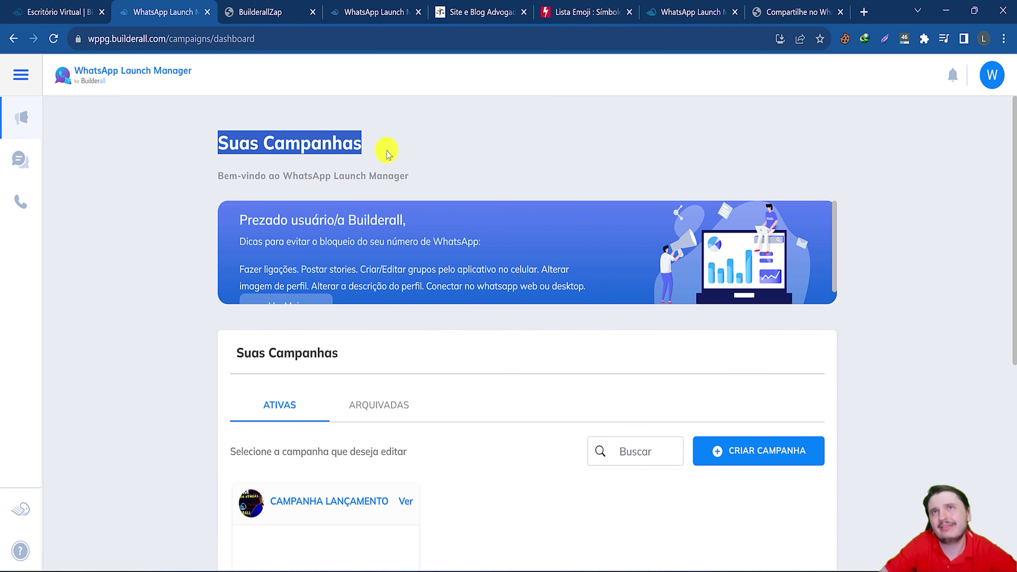
pyautogui.click(759, 454)
pyautogui.click(270, 316)
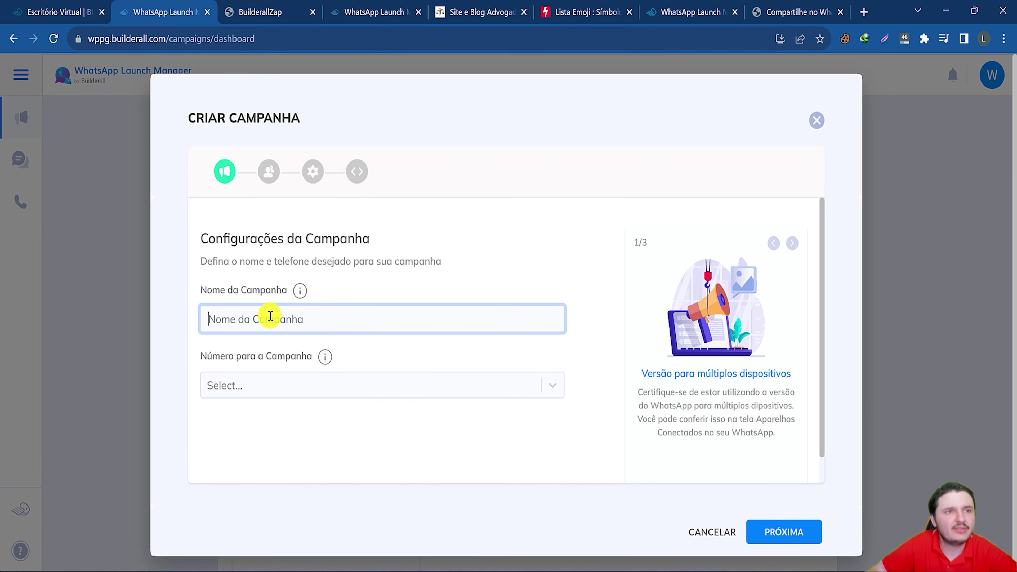
pyautogui.write('oferta n')
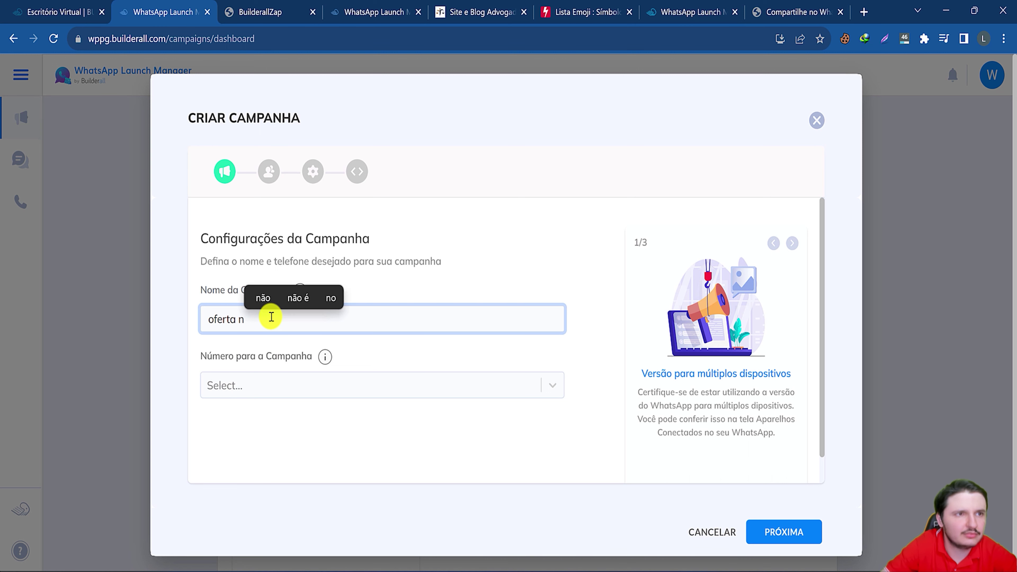
pyautogui.press('BackSpace')
pyautogui.write('b')
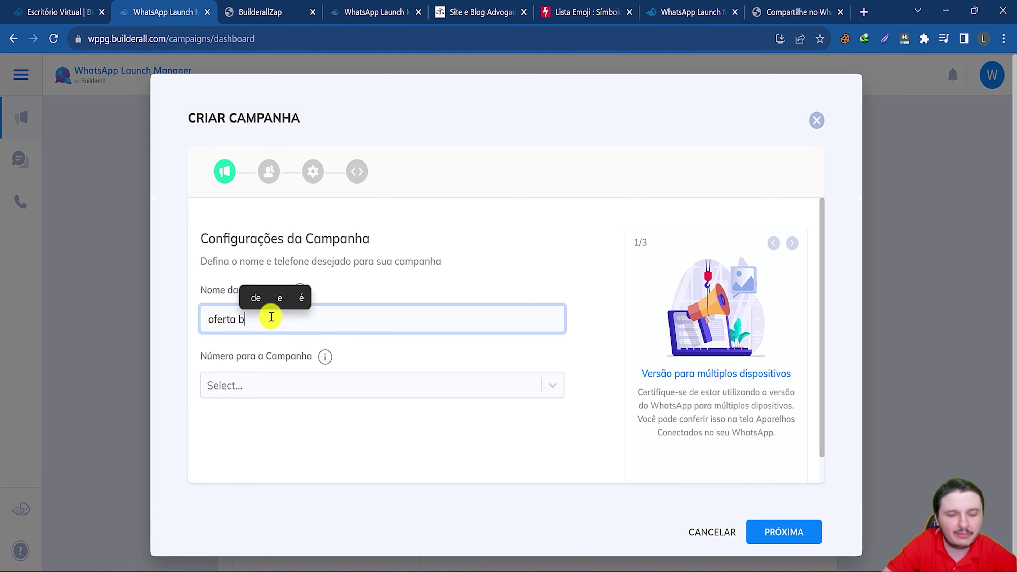
pyautogui.write('lack')
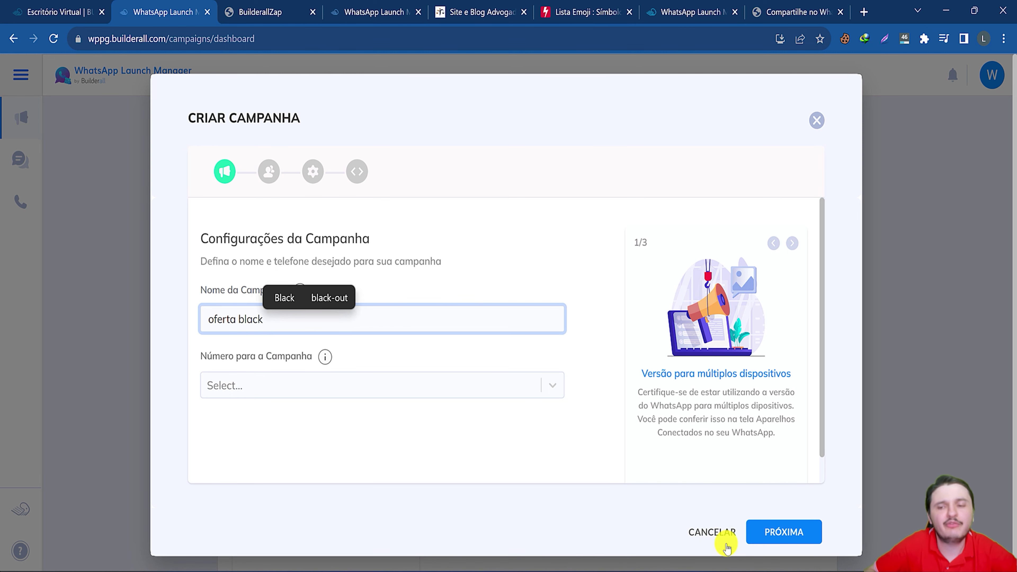
# Assign the second WhatsApp number to the campaign and continue to group creation.
pyautogui.click(280, 385)
pyautogui.click(218, 355)
pyautogui.click(230, 386)
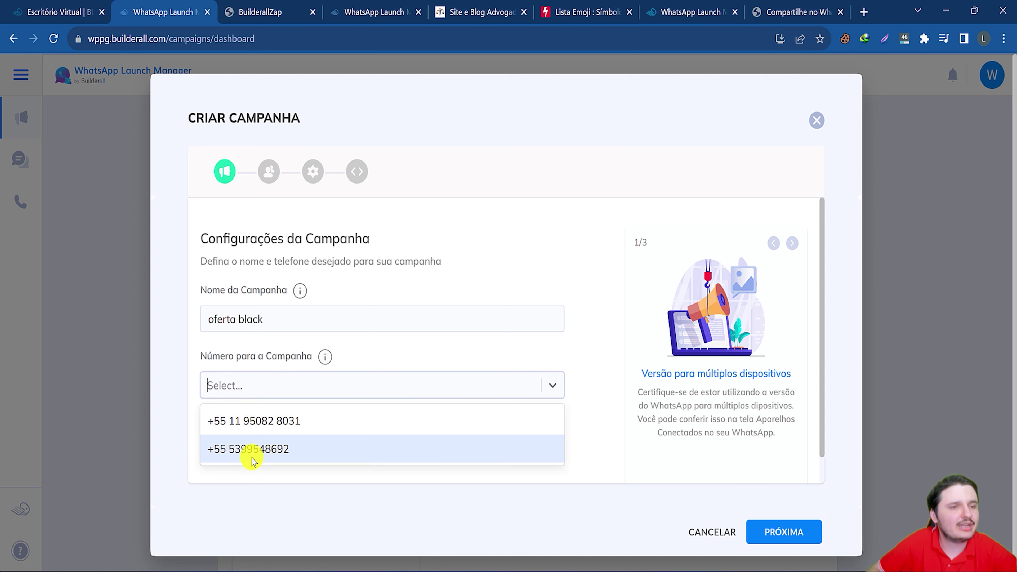
pyautogui.click(253, 449)
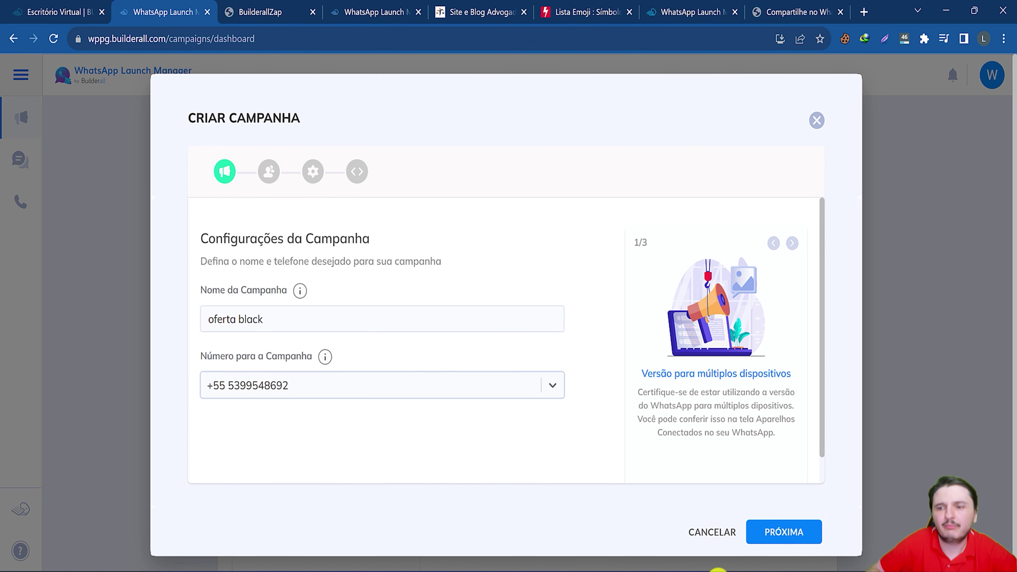
pyautogui.click(783, 533)
# Name the group 'oferta exclusiva', use the laptop image as its picture, and add a contact as administrator.
pyautogui.click(296, 317)
pyautogui.write('oferta exclusiva')
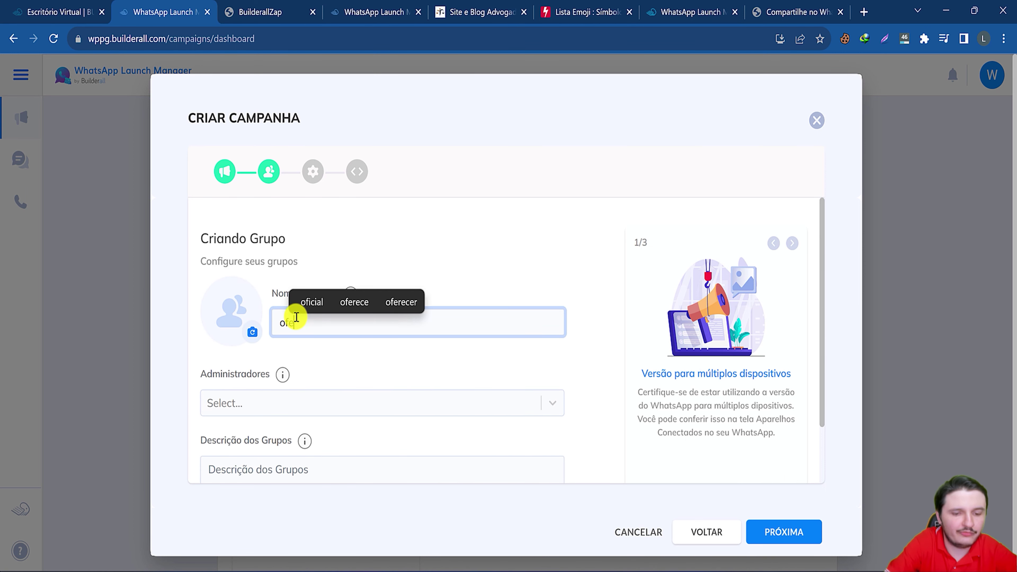
pyautogui.click(245, 337)
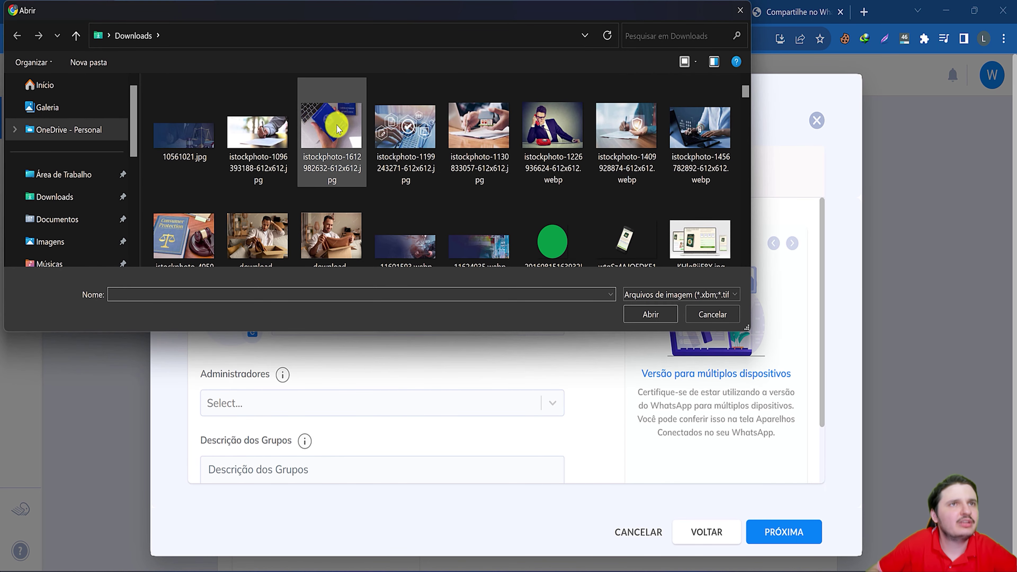
pyautogui.doubleClick(700, 133)
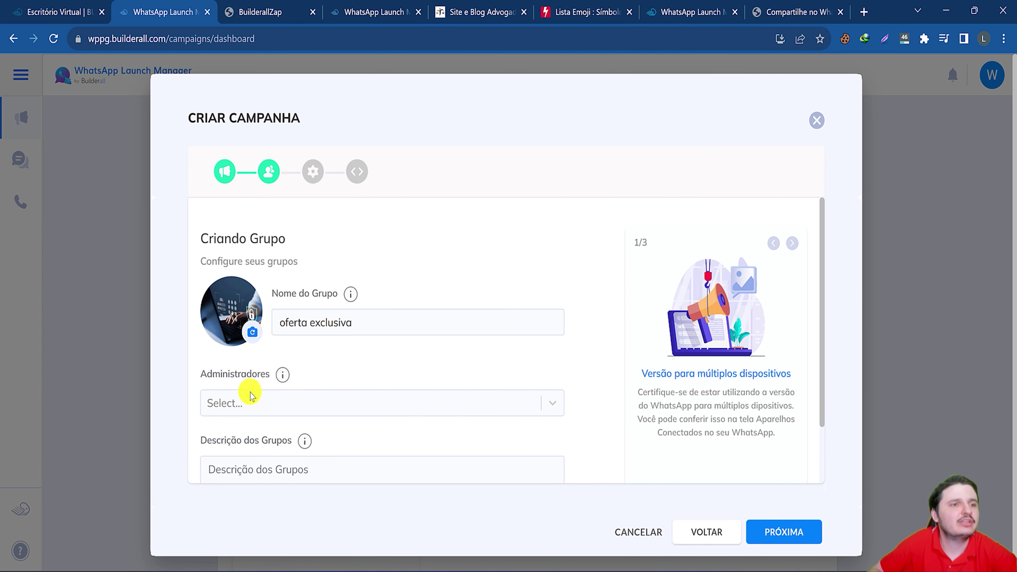
pyautogui.click(271, 402)
pyautogui.write('leonard')
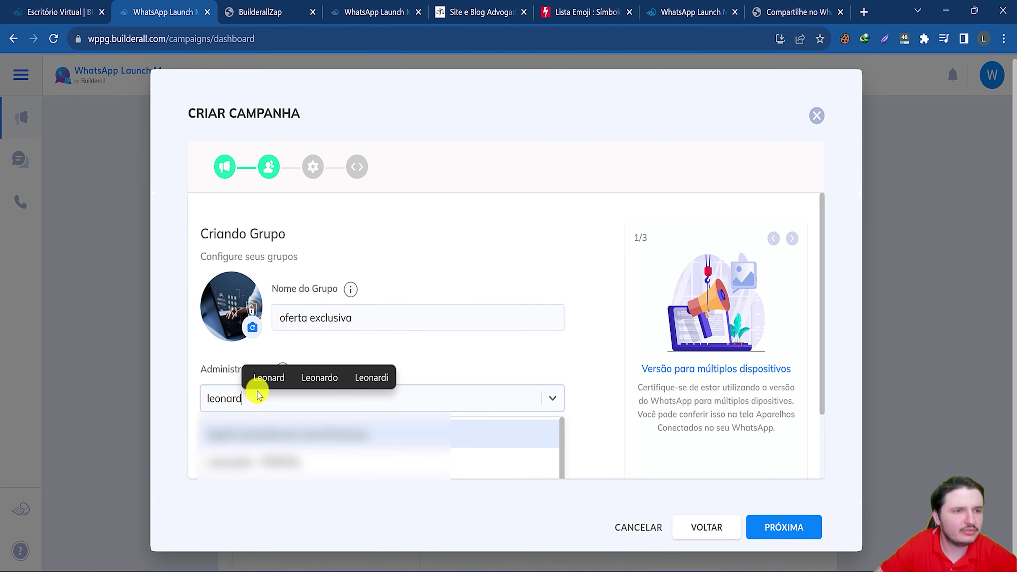
pyautogui.click(251, 461)
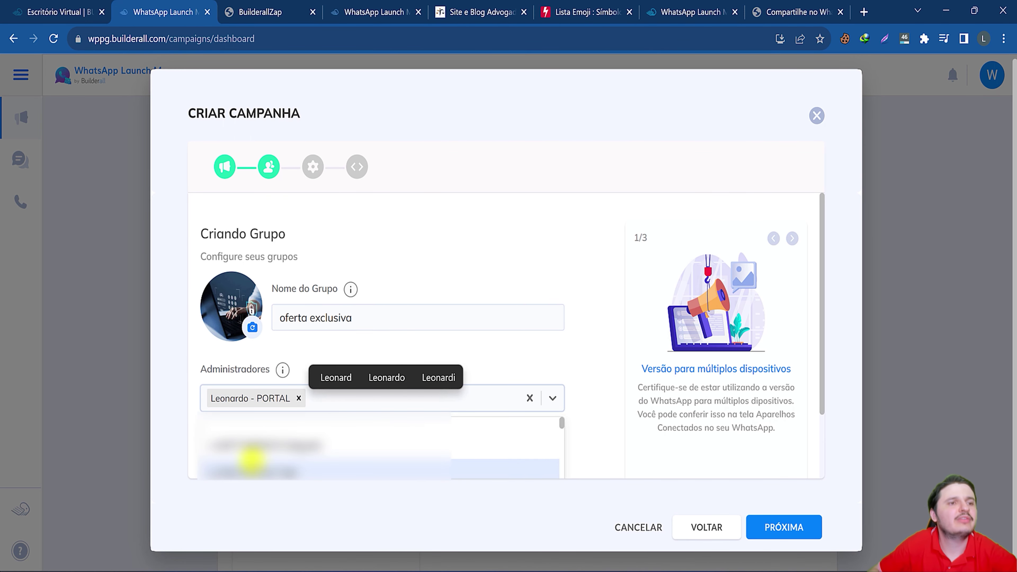
pyautogui.click(405, 327)
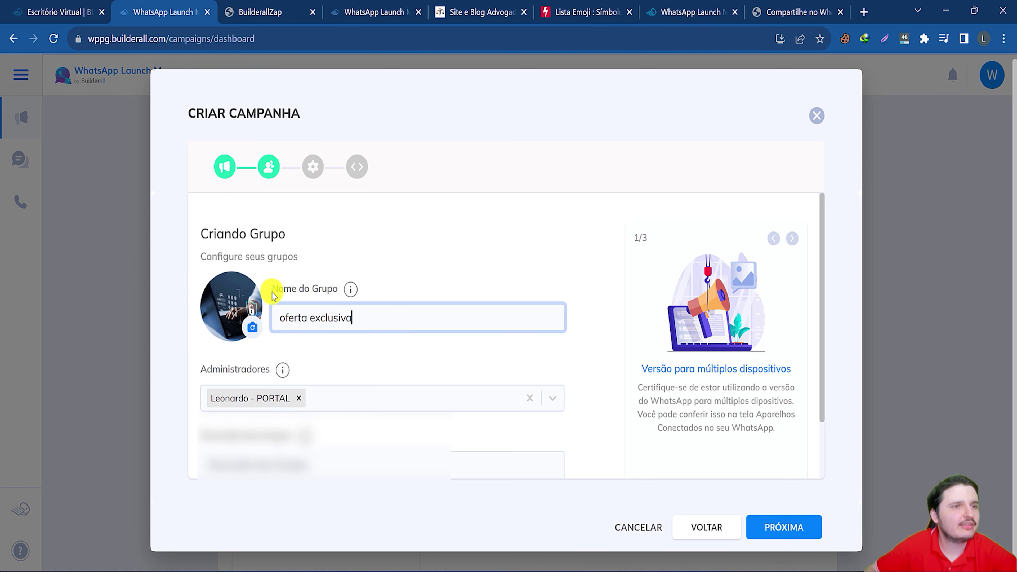
# Enter the group description 'grupo da oferta black friday' and continue.
pyautogui.scroll(-2, 272, 292)
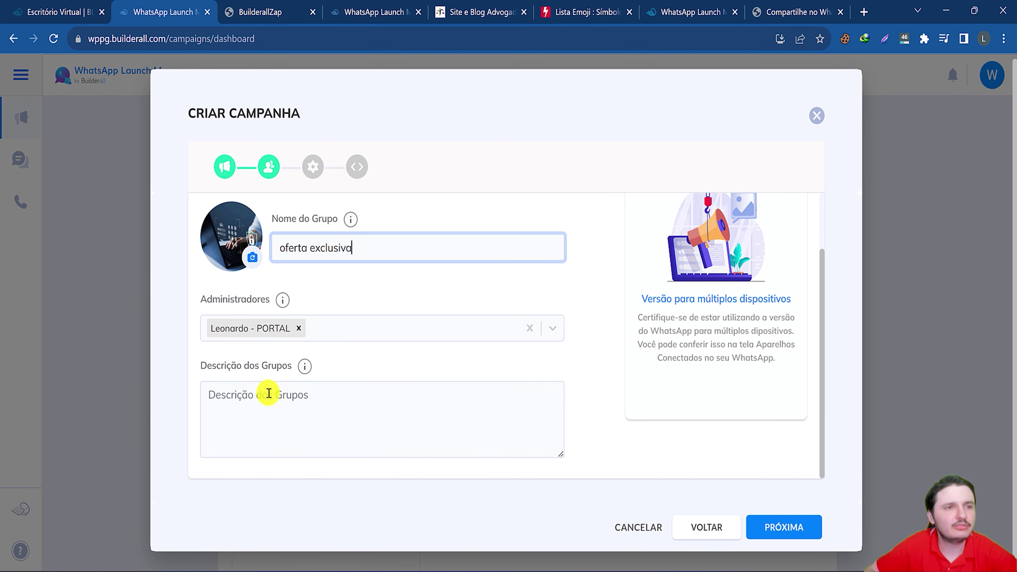
pyautogui.click(264, 407)
pyautogui.write('gru')
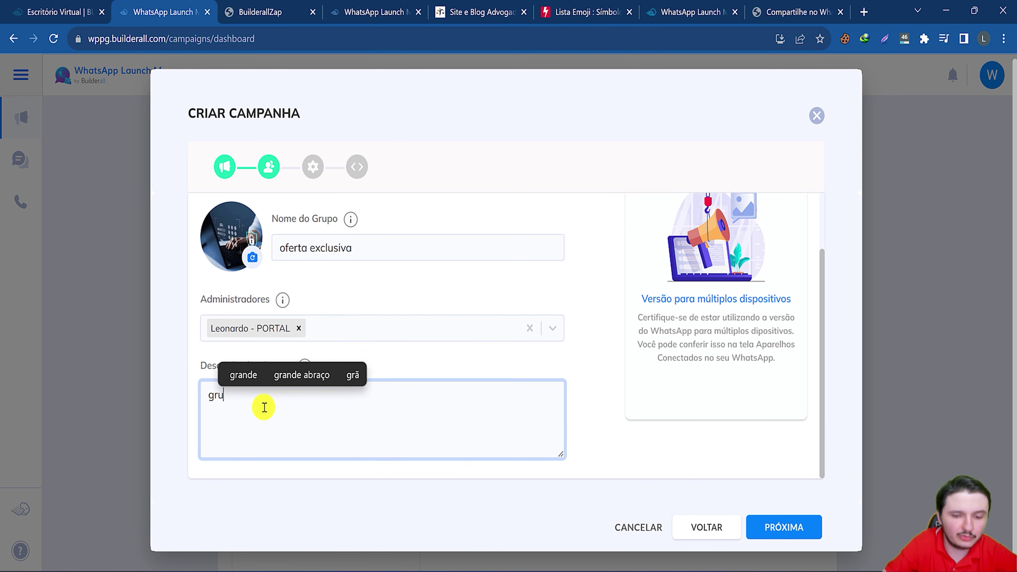
pyautogui.write('po da oferta black friday')
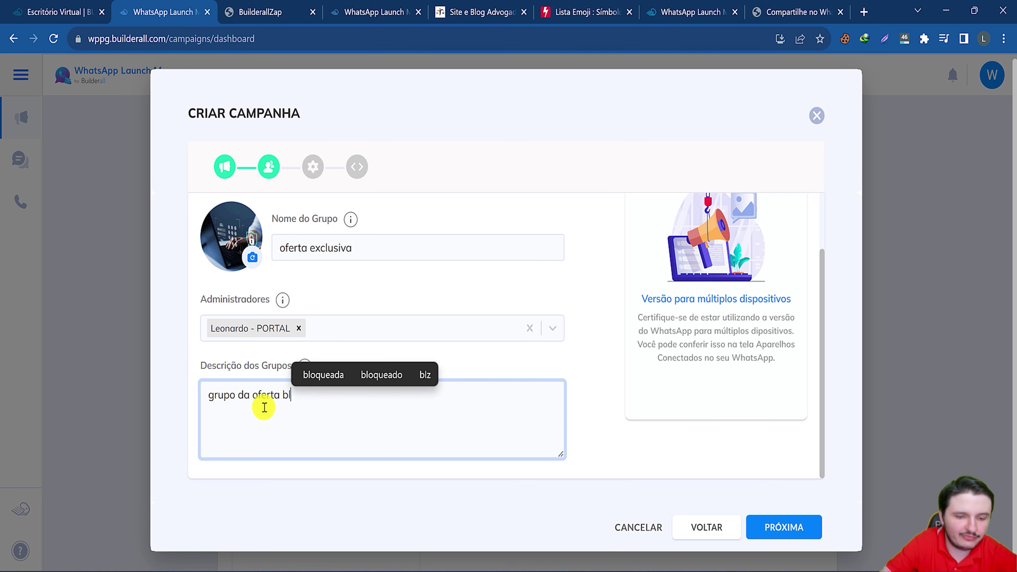
pyautogui.click(784, 529)
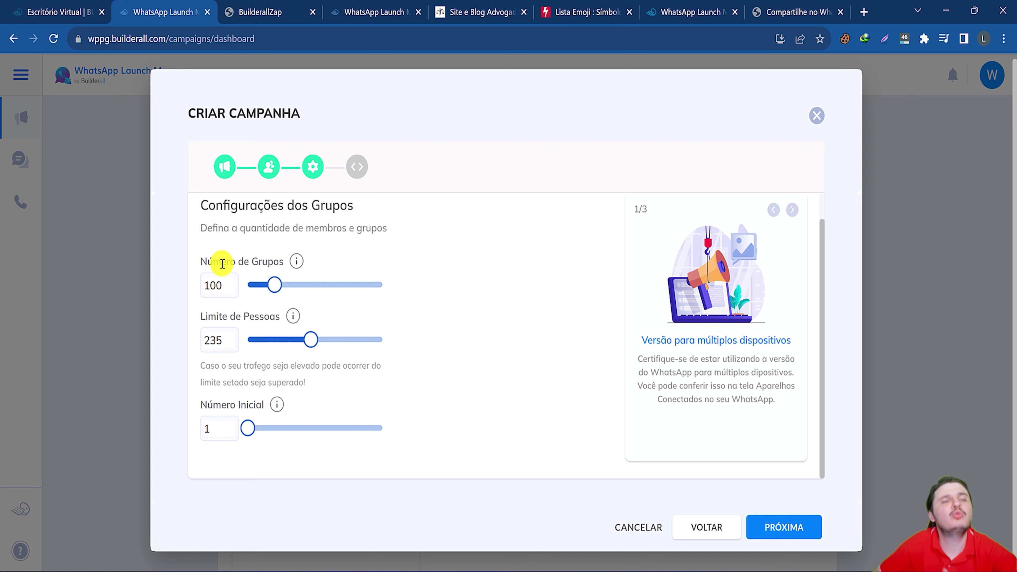
# Set 500 groups, a 109-person limit per group, and starting number 10.
pyautogui.click(275, 294)
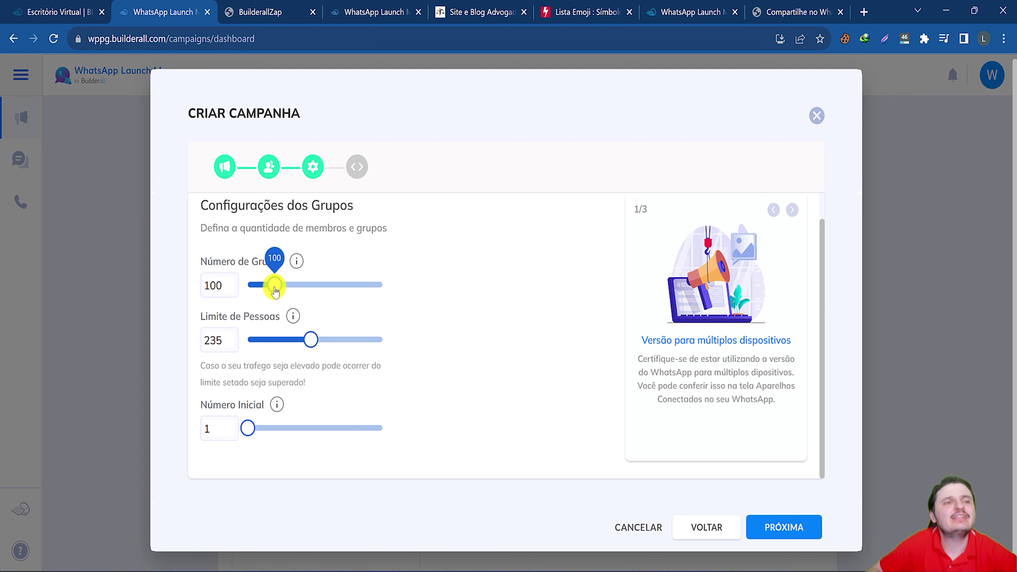
pyautogui.moveTo(279, 292); pyautogui.dragTo(427, 276)
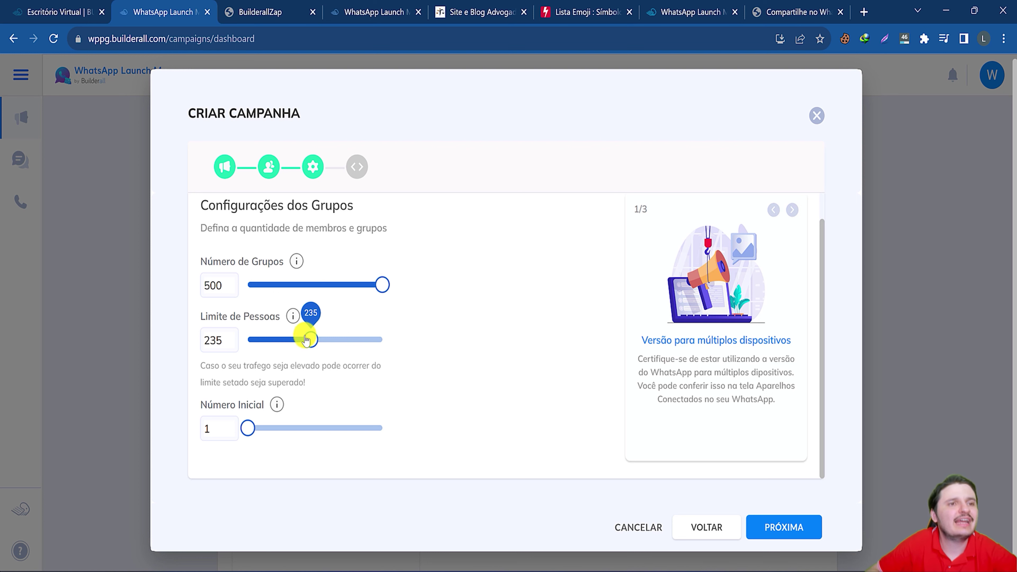
pyautogui.moveTo(309, 339); pyautogui.dragTo(440, 347)
pyautogui.moveTo(380, 339); pyautogui.dragTo(277, 337)
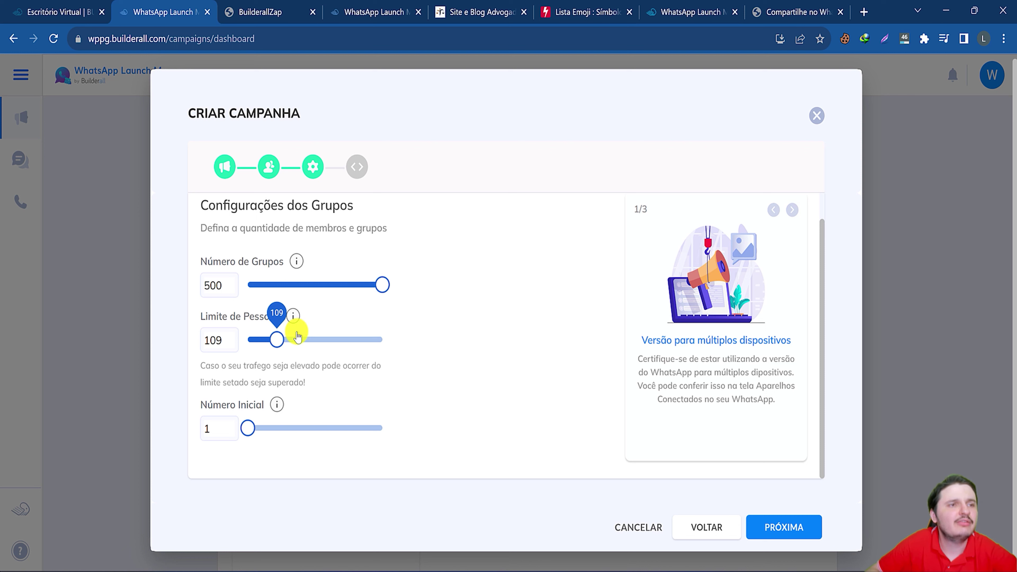
pyautogui.click(239, 431)
pyautogui.moveTo(242, 430); pyautogui.dragTo(261, 433)
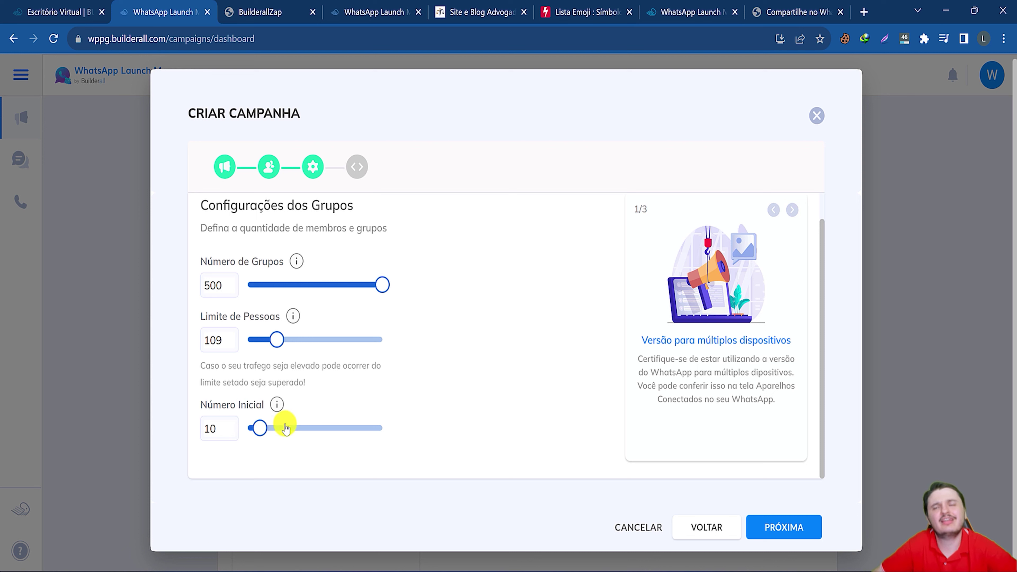
pyautogui.click(258, 426)
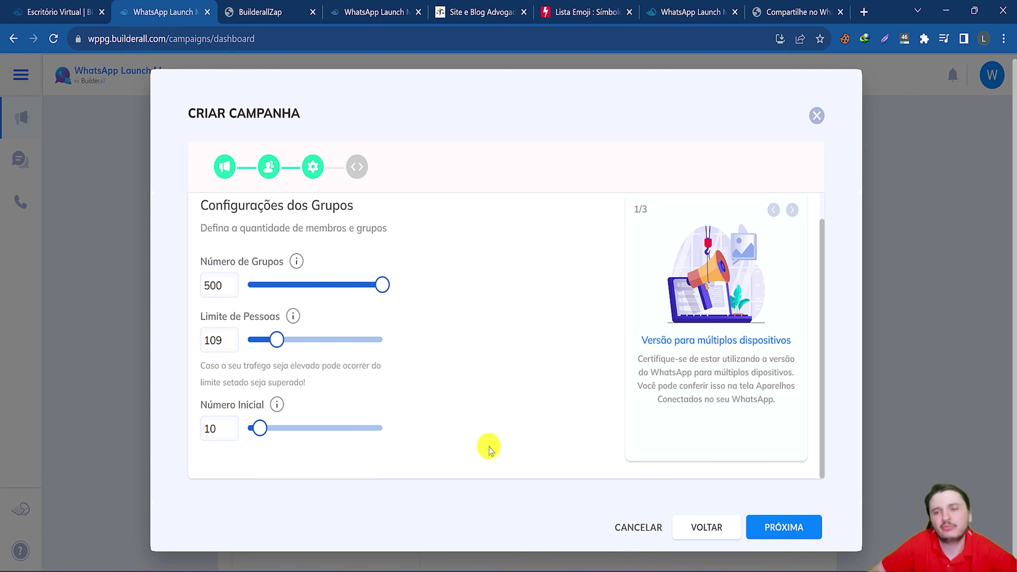
pyautogui.click(773, 525)
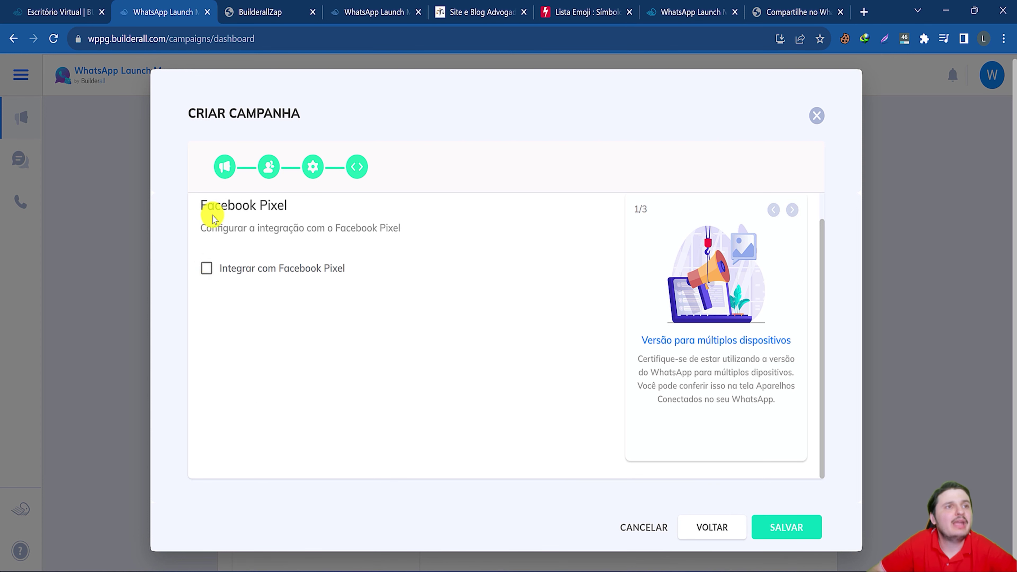
# Leave Facebook Pixel integration off and save the campaign.
pyautogui.moveTo(212, 216); pyautogui.dragTo(311, 204)
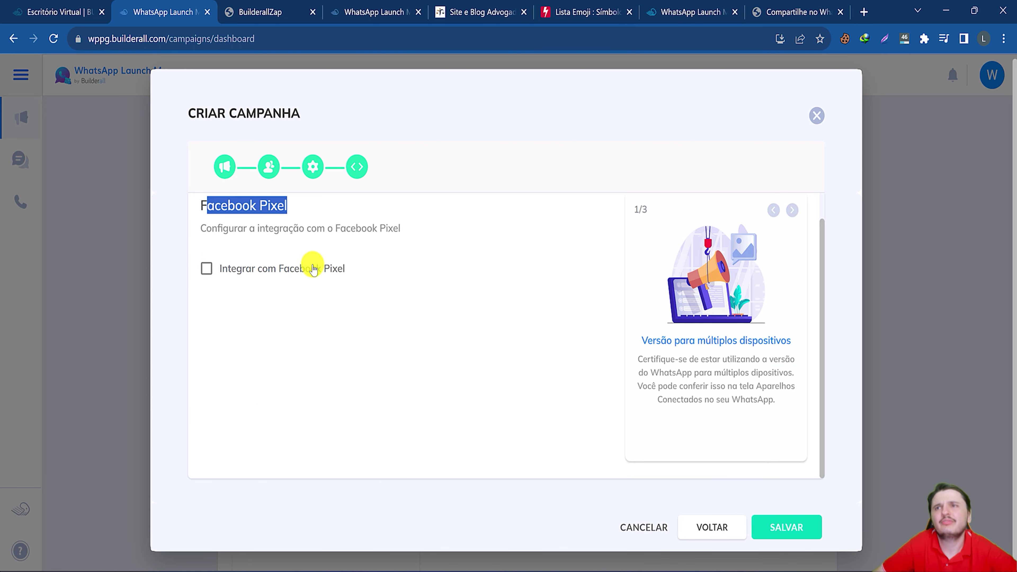
pyautogui.click(246, 275)
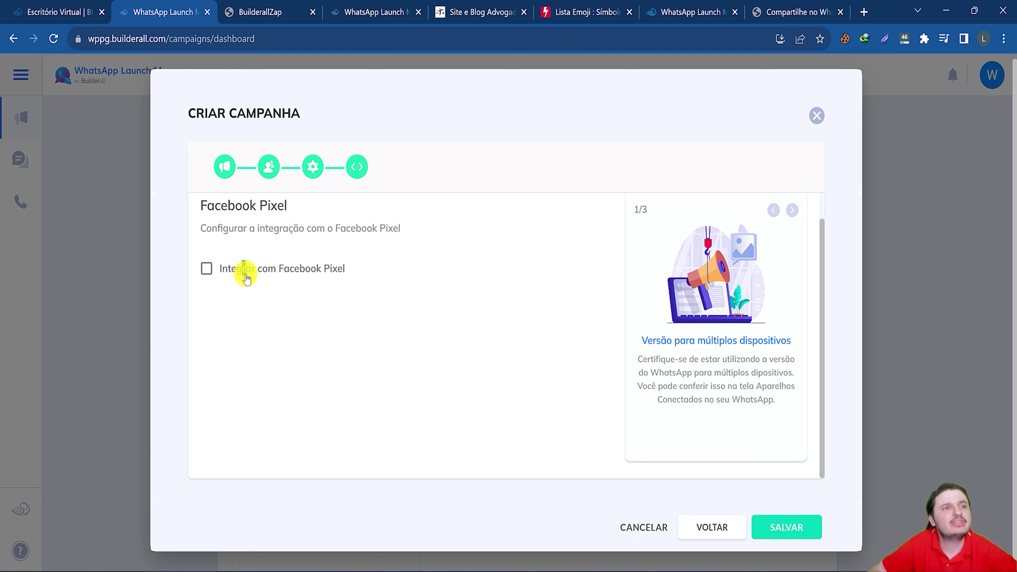
pyautogui.click(206, 268)
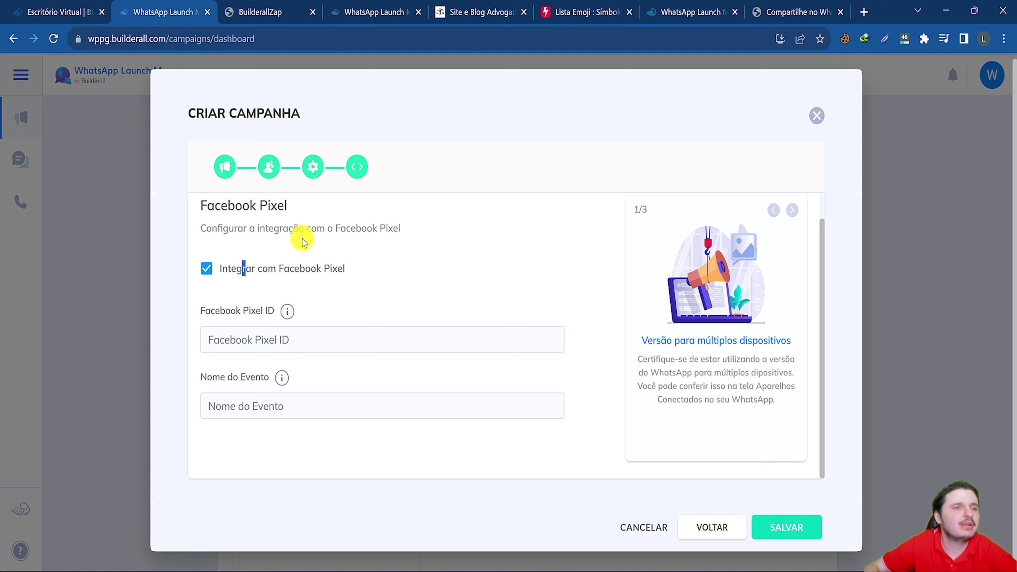
pyautogui.click(235, 268)
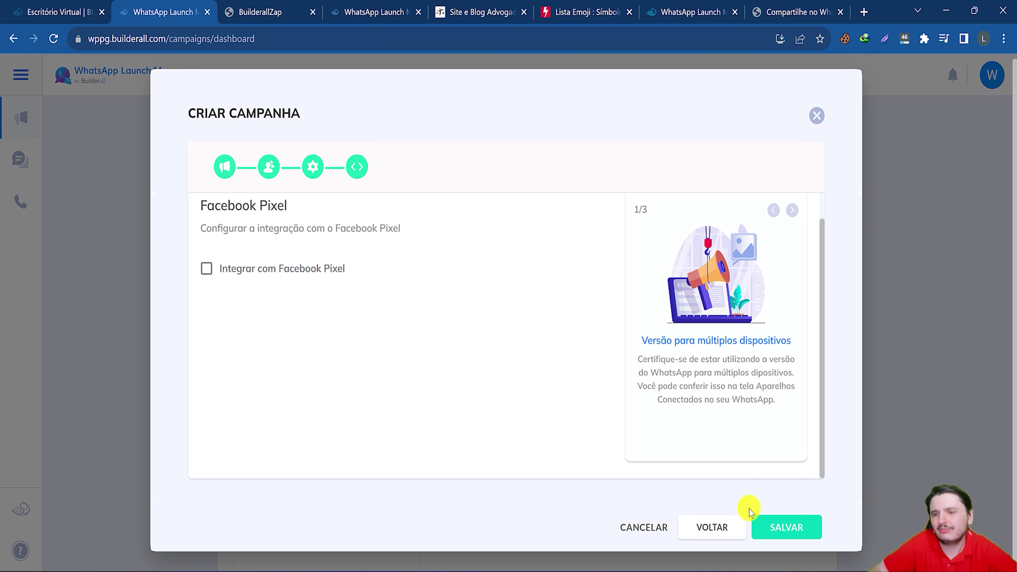
pyautogui.click(789, 529)
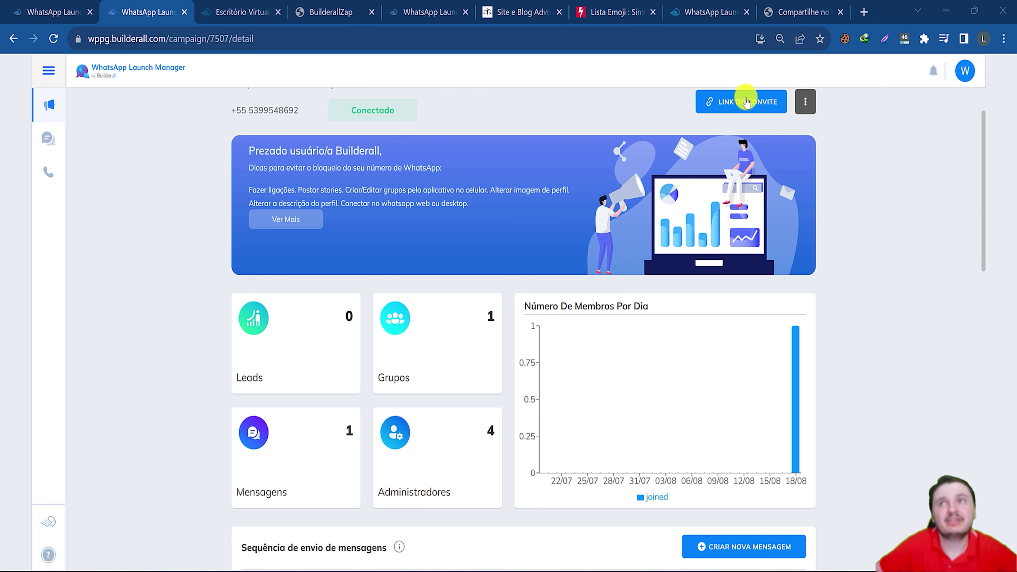
pyautogui.click(806, 102)
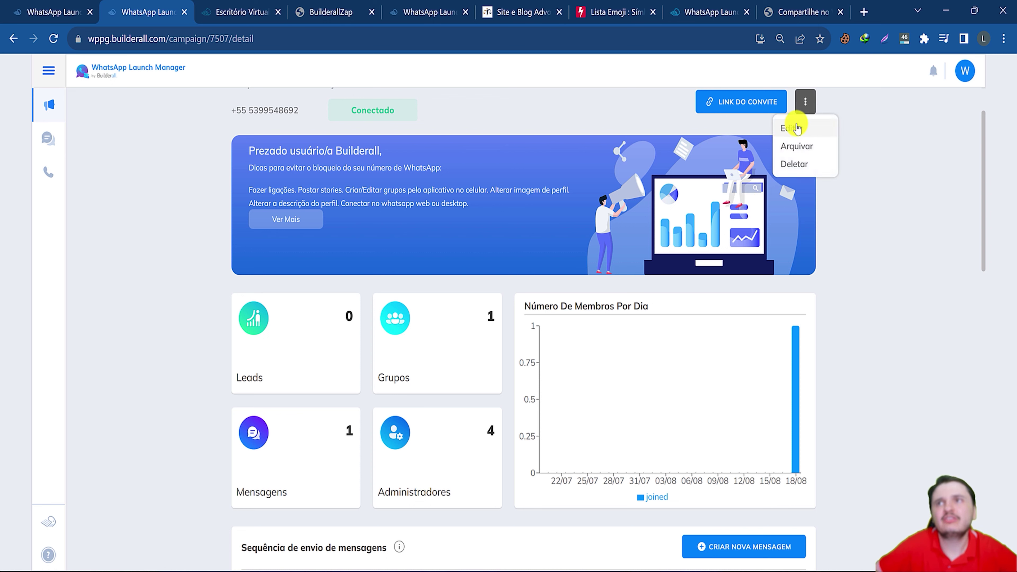
pyautogui.click(196, 391)
pyautogui.click(732, 546)
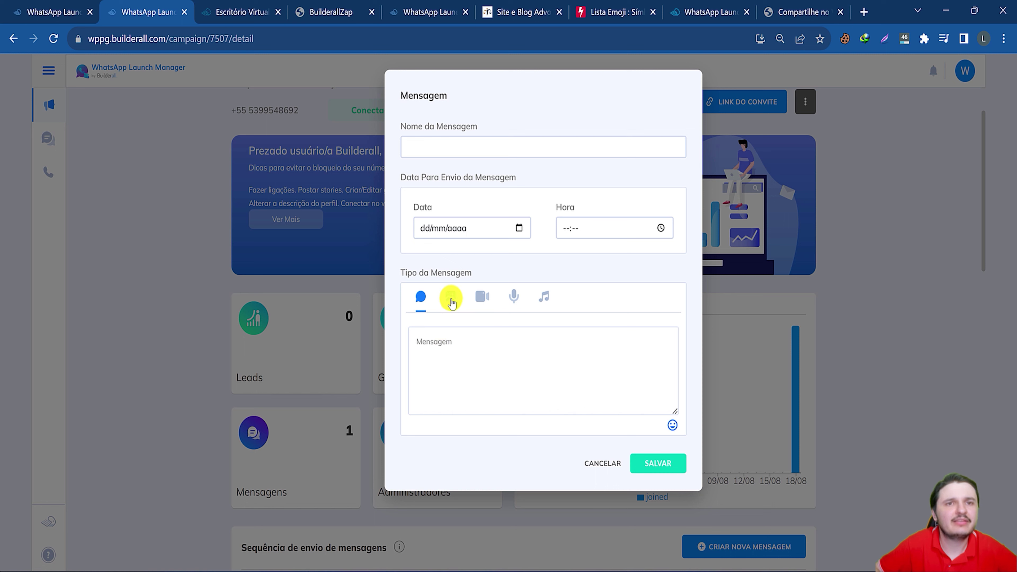
pyautogui.click(514, 296)
pyautogui.click(544, 296)
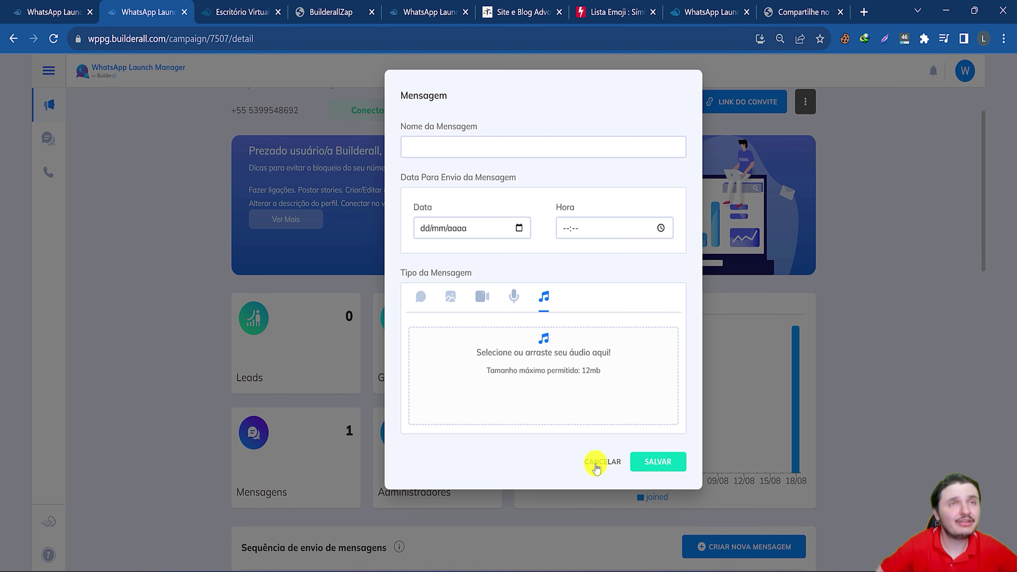
pyautogui.click(596, 466)
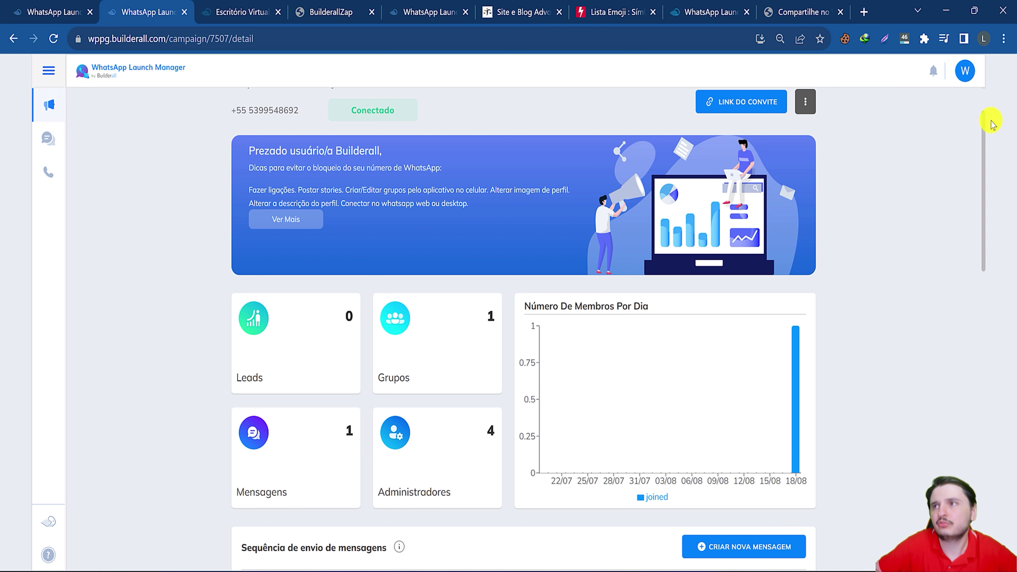
pyautogui.hotkey('ctrl', 'Tab')
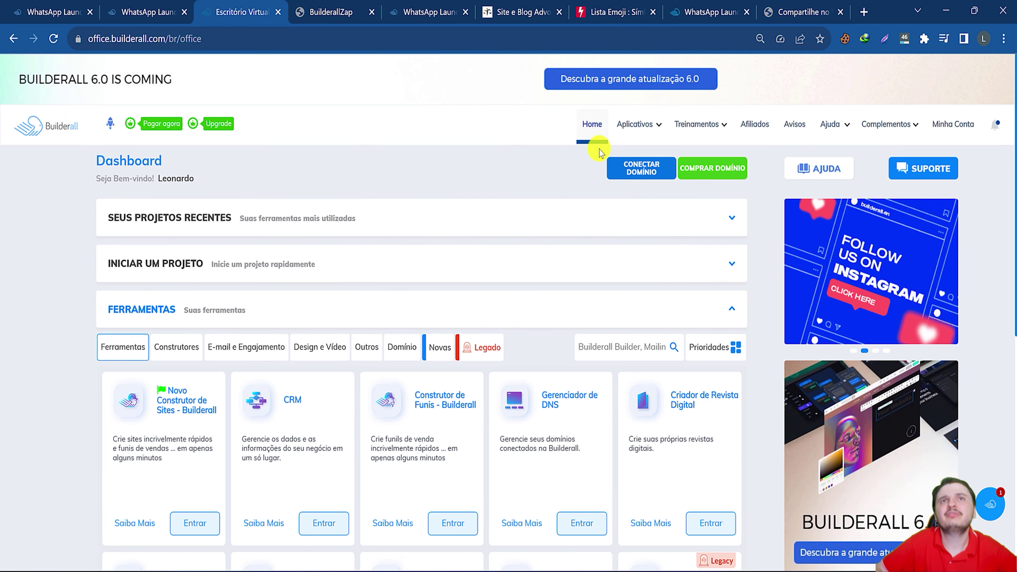
# Launch BuilderallZap from the Builderall apps catalogue and open its authentication check.
pyautogui.click(623, 129)
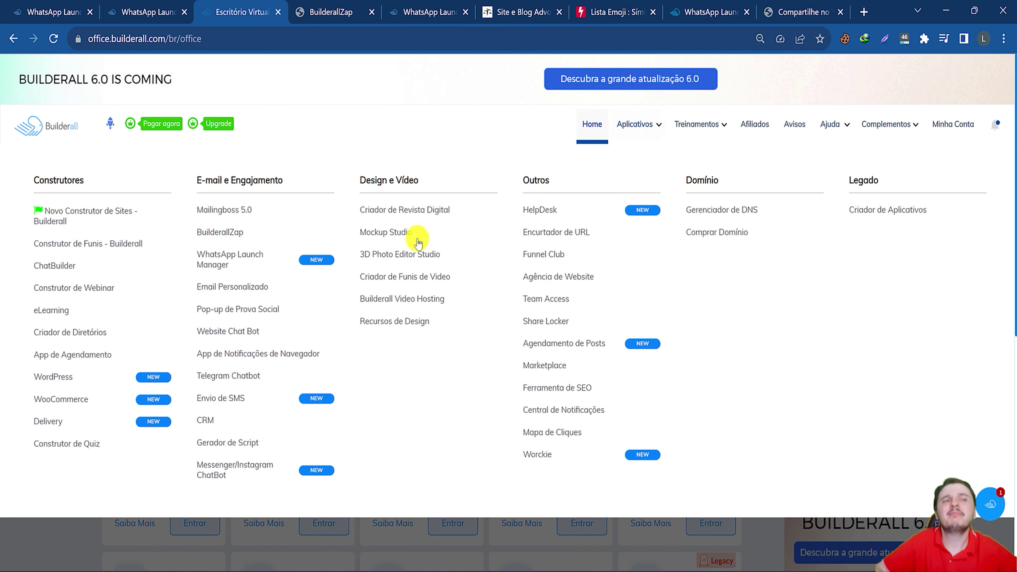
pyautogui.click(221, 233)
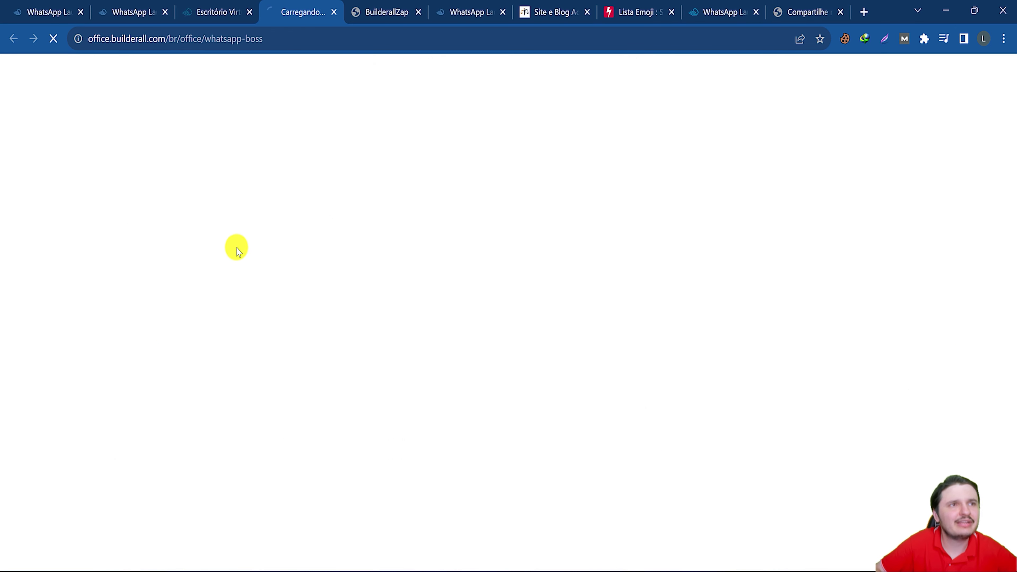
pyautogui.click(757, 385)
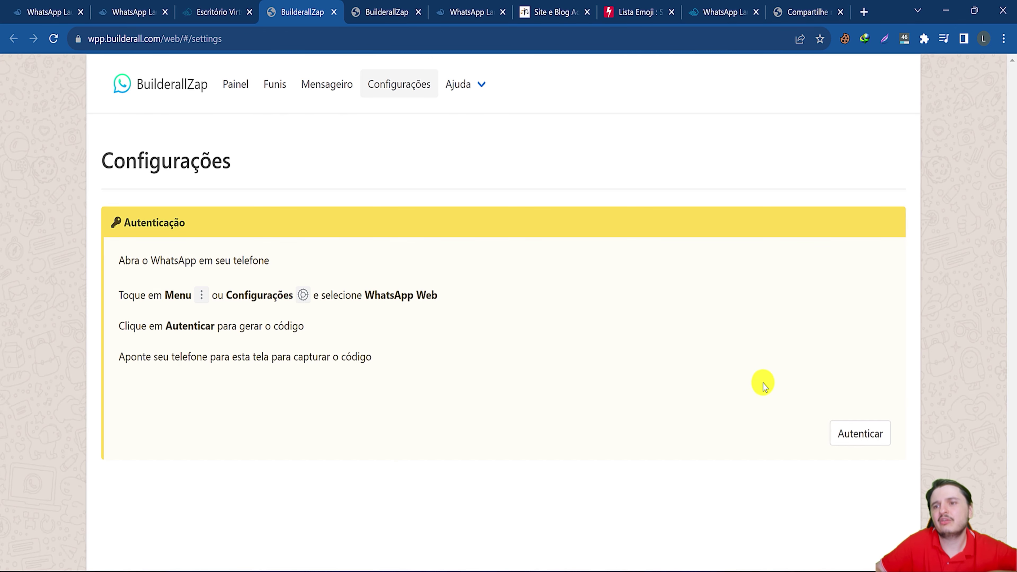
pyautogui.click(861, 441)
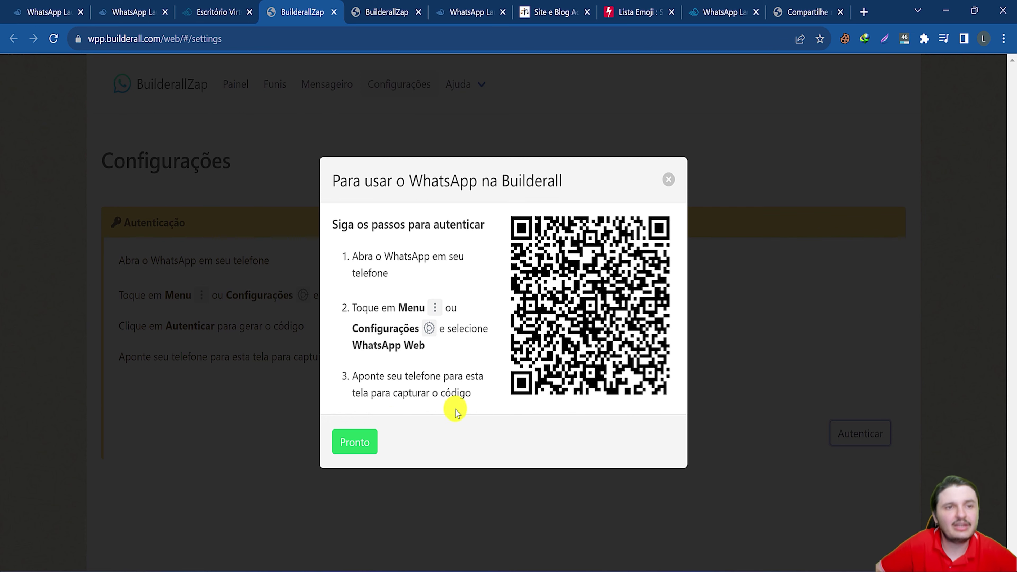
pyautogui.click(356, 441)
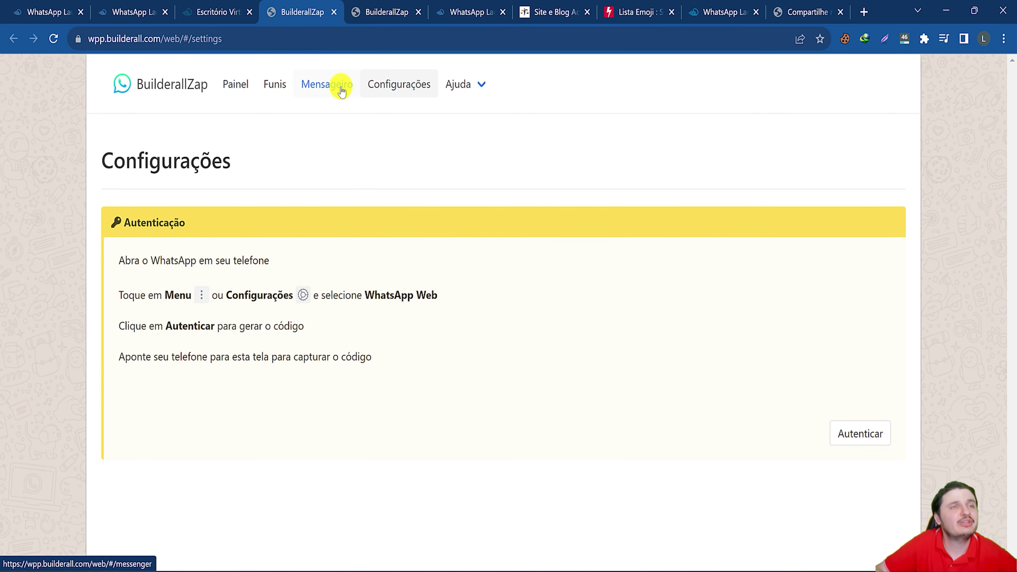
# Look over the Mensageiro page's number and message fields, then go to Funis.
pyautogui.click(336, 76)
pyautogui.click(368, 438)
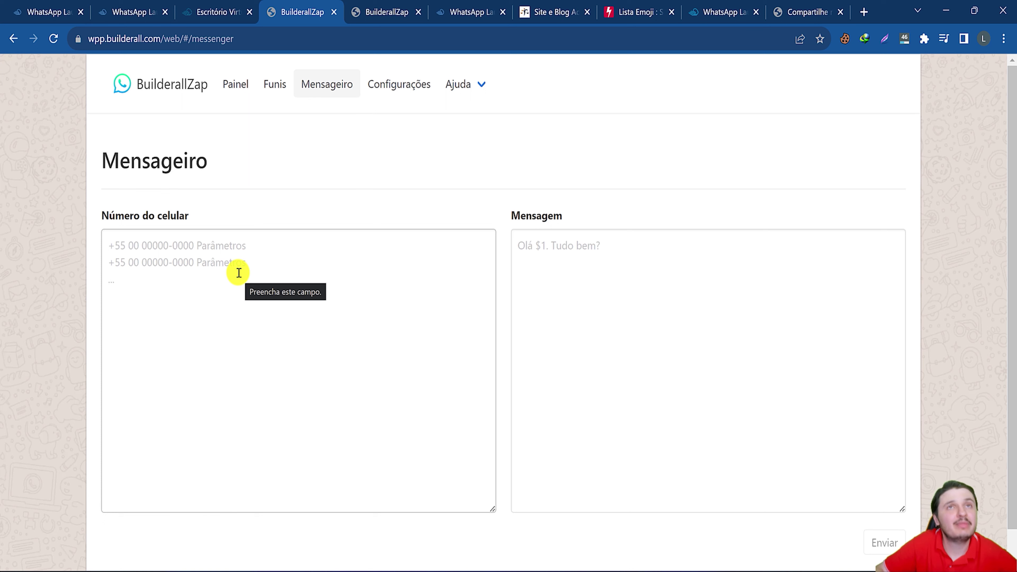
pyautogui.click(223, 273)
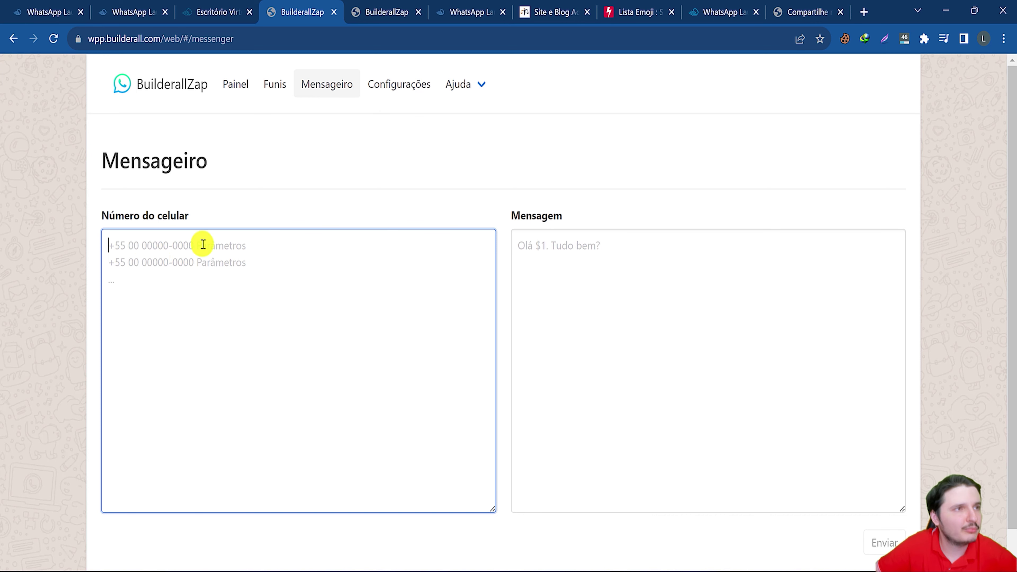
pyautogui.click(661, 288)
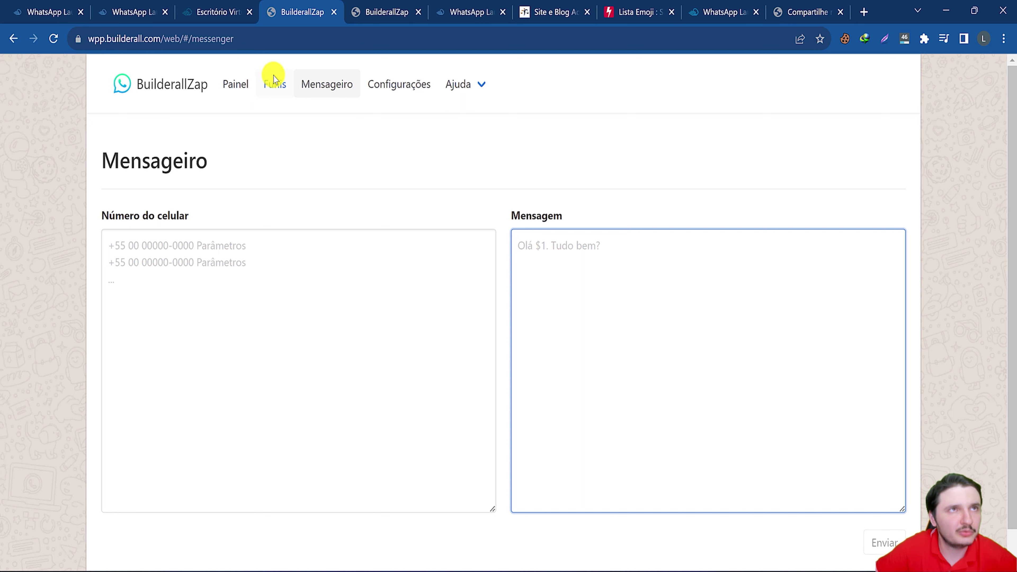
pyautogui.click(276, 90)
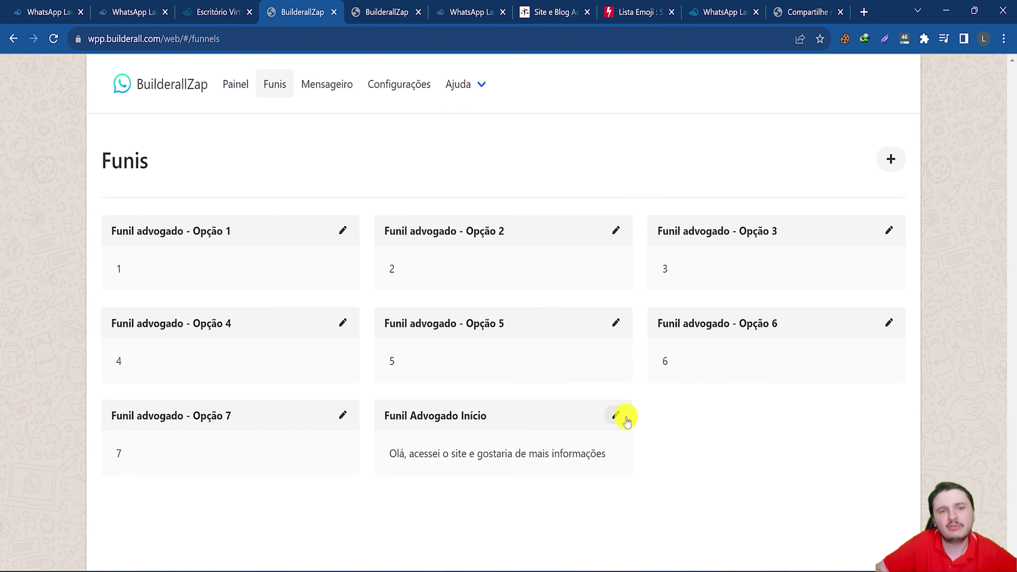
pyautogui.click(616, 415)
pyautogui.moveTo(397, 278); pyautogui.dragTo(490, 293)
pyautogui.click(423, 321)
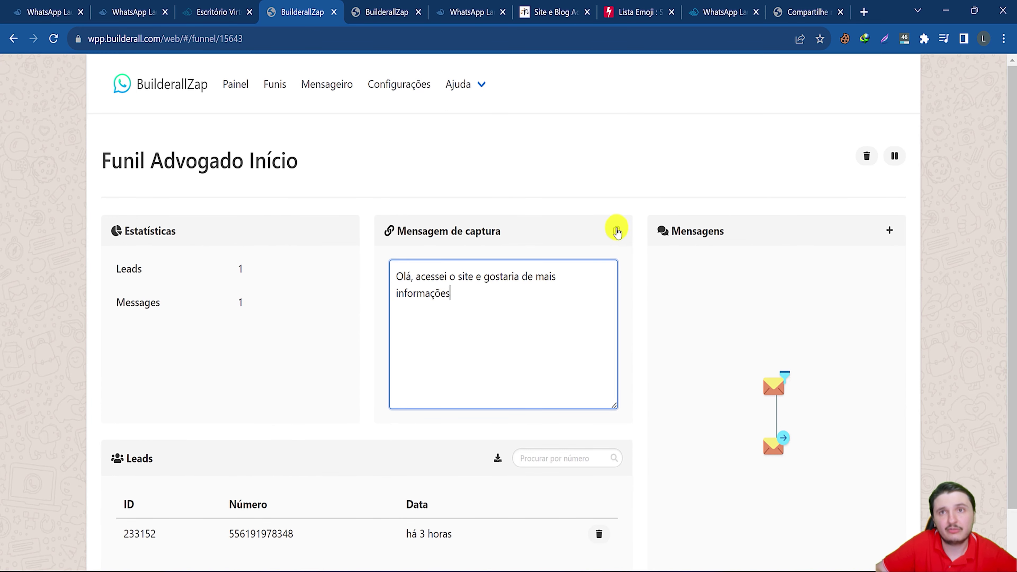
pyautogui.moveTo(757, 438); pyautogui.dragTo(796, 357)
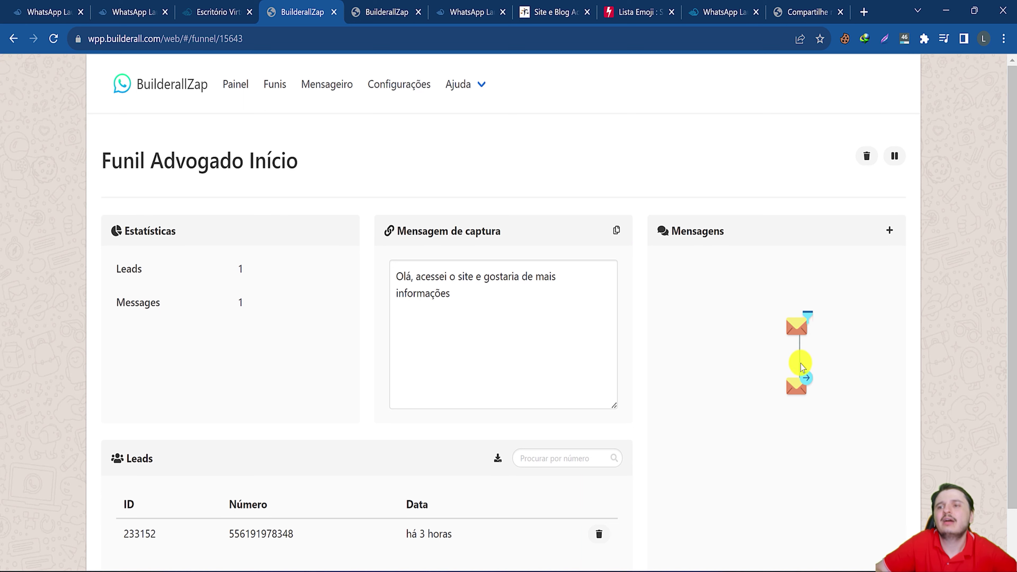
pyautogui.click(800, 364)
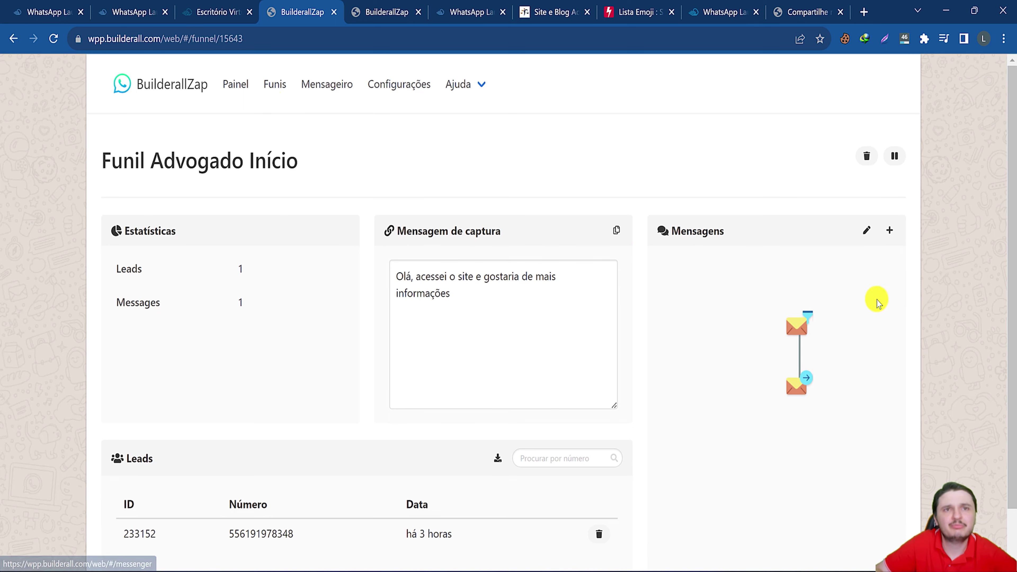
pyautogui.click(866, 230)
pyautogui.moveTo(356, 326); pyautogui.dragTo(456, 328)
pyautogui.scroll(-5, 475, 370)
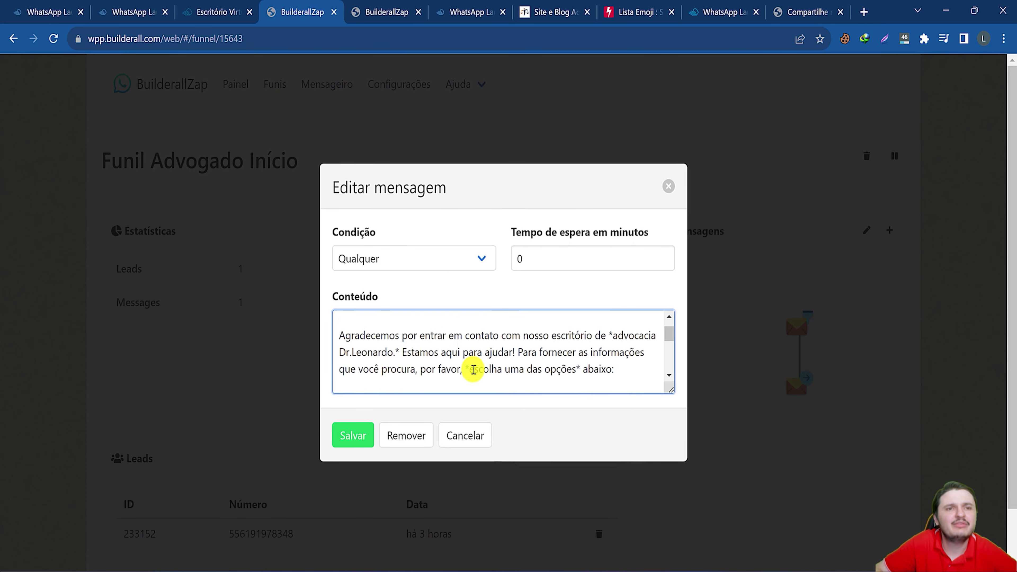
pyautogui.scroll(4, 495, 346)
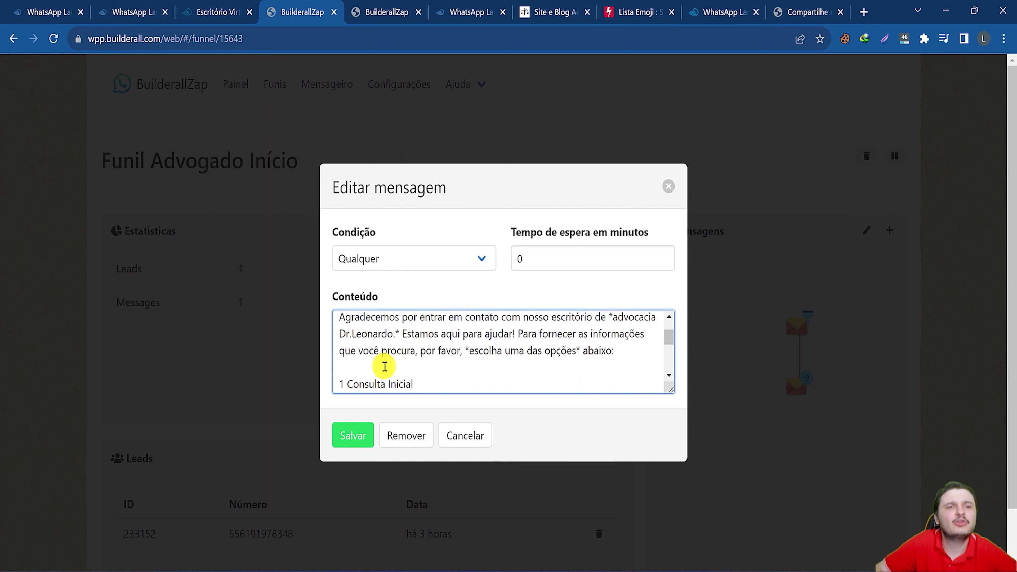
pyautogui.scroll(-2, 357, 347)
pyautogui.moveTo(380, 320); pyautogui.dragTo(431, 386)
pyautogui.scroll(-2, 431, 386)
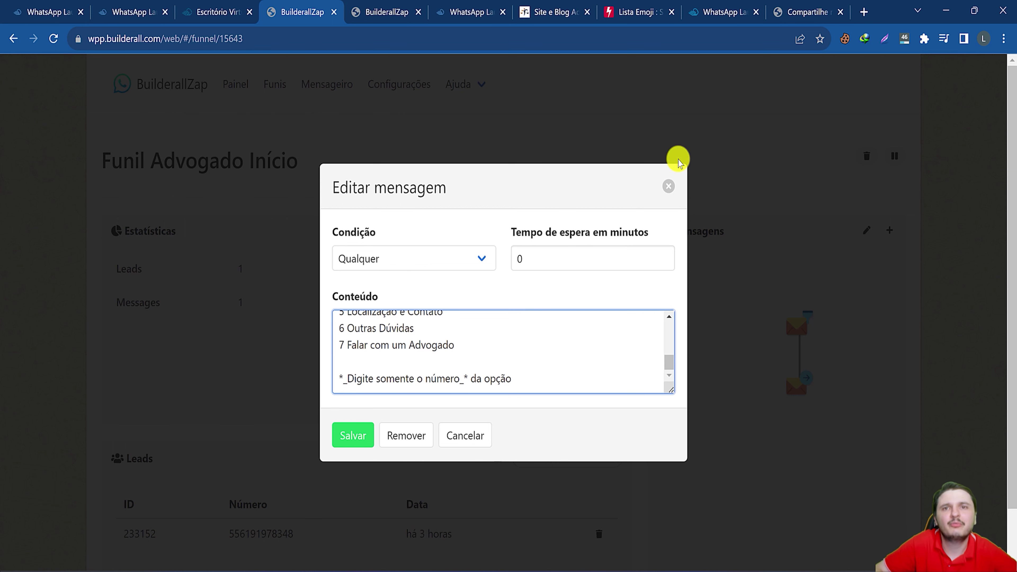
pyautogui.click(668, 186)
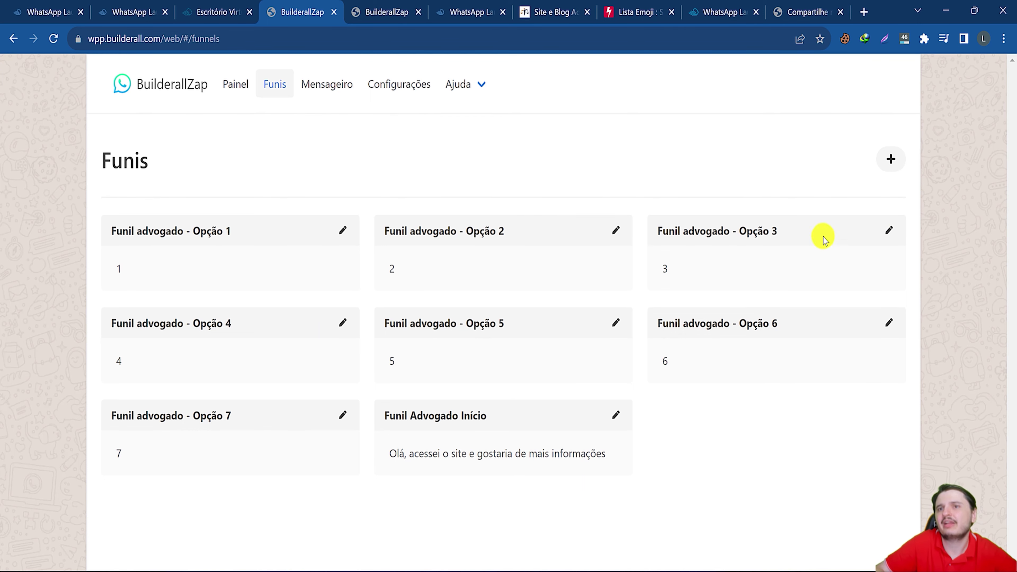
pyautogui.click(887, 160)
pyautogui.click(352, 263)
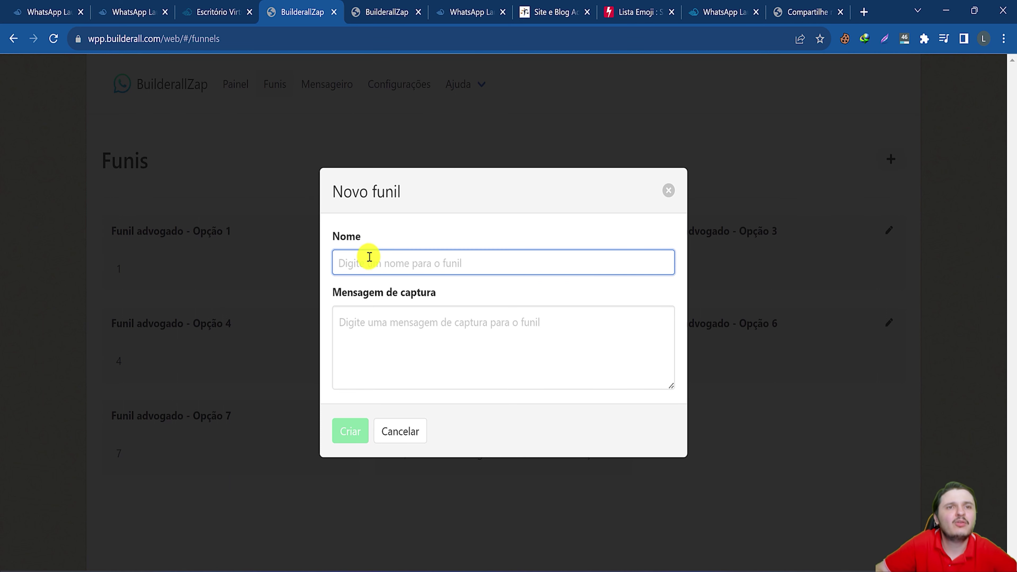
pyautogui.click(391, 336)
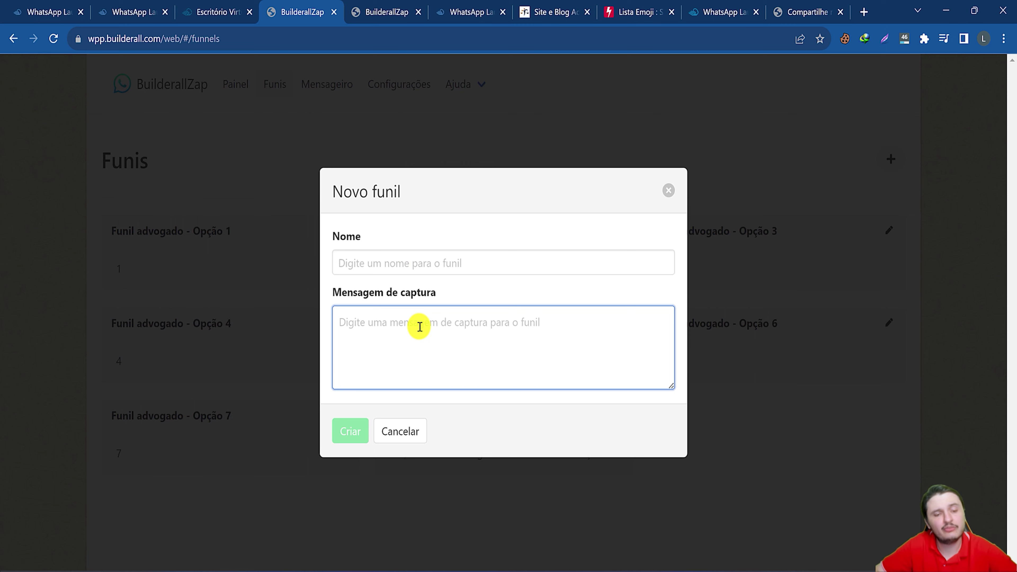
pyautogui.write('1')
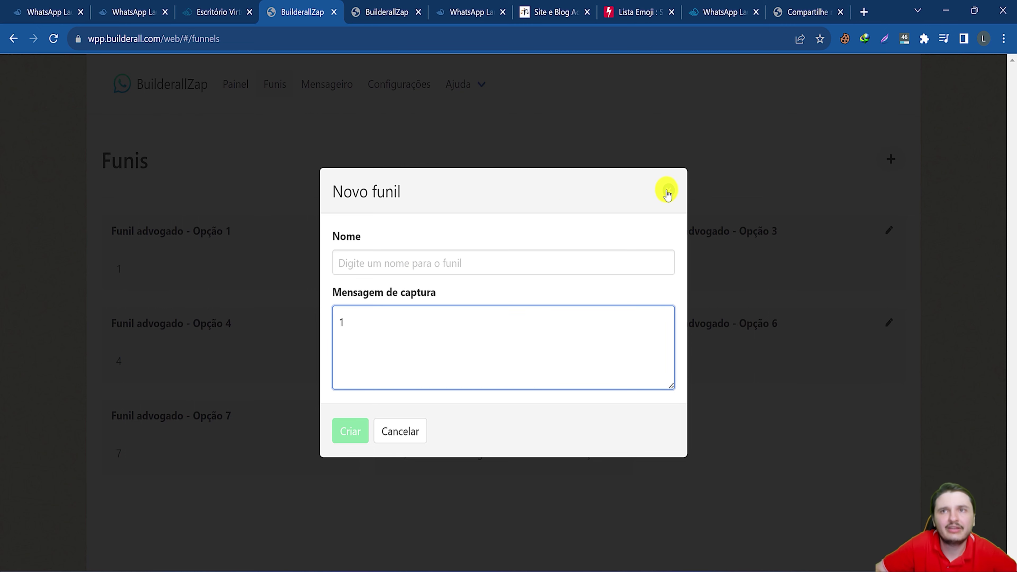
pyautogui.click(667, 192)
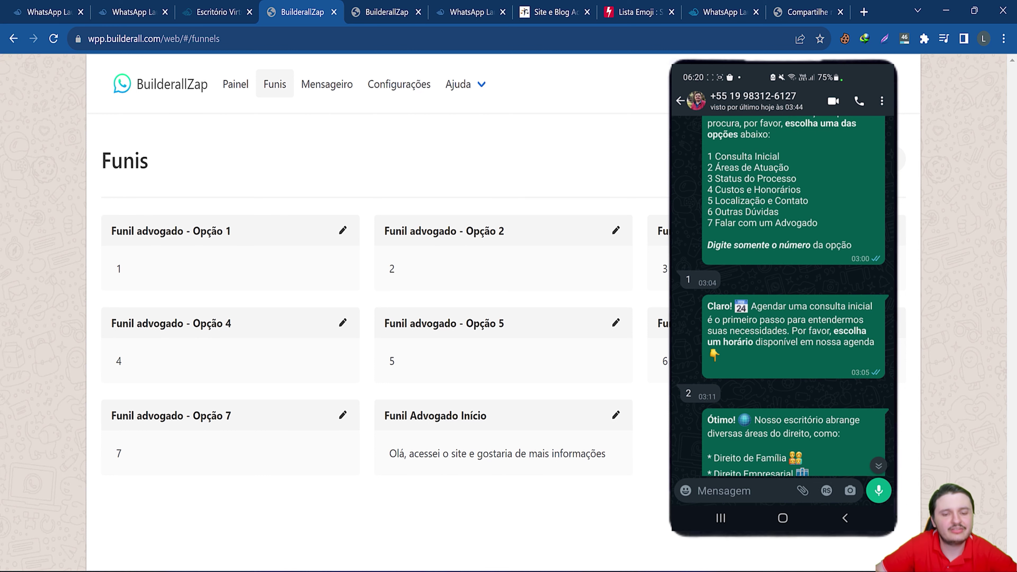
pyautogui.moveTo(122, 229); pyautogui.dragTo(261, 224)
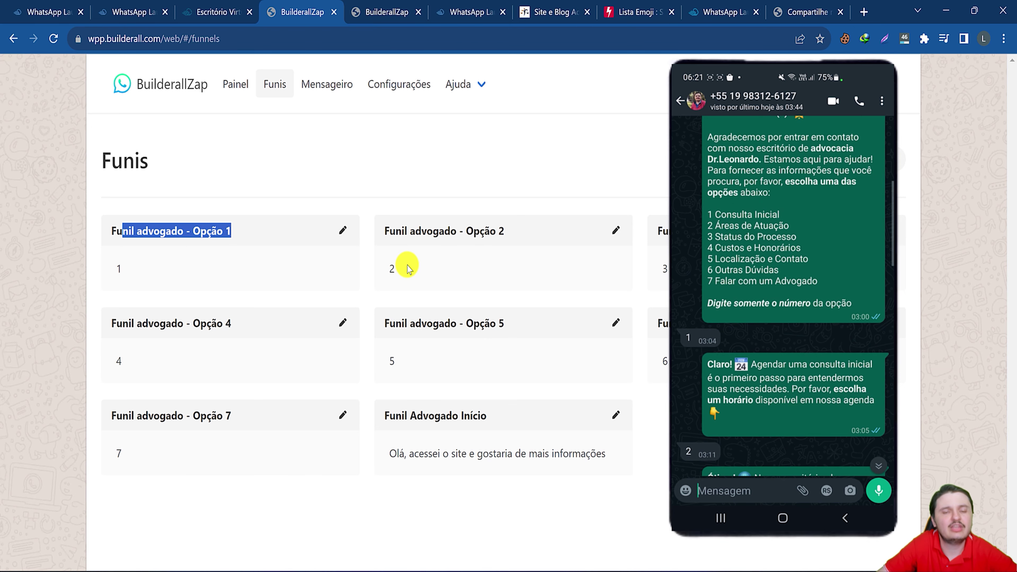
pyautogui.click(398, 179)
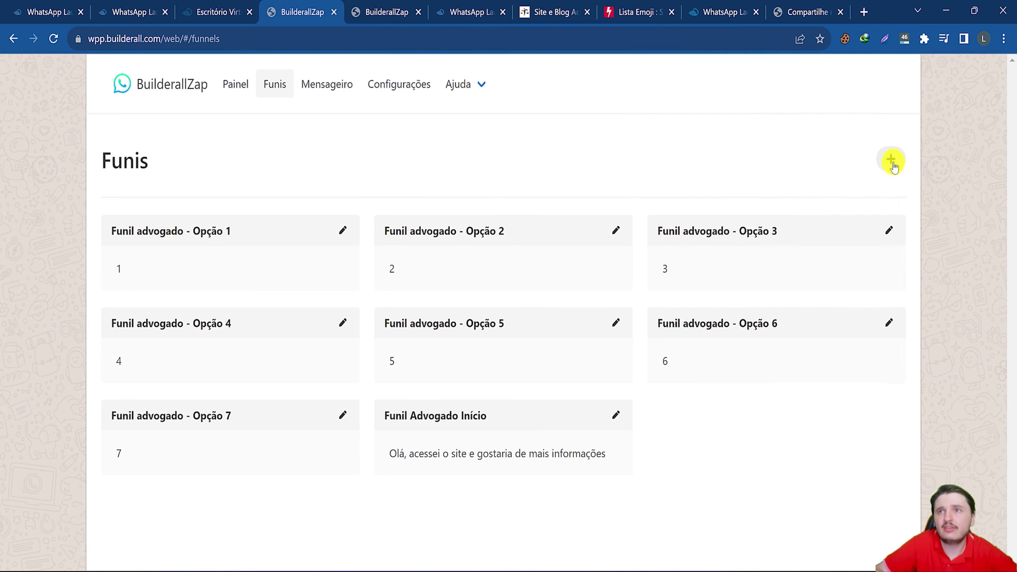
# Start a new funnel and name it 'funil de preços'.
pyautogui.click(891, 160)
pyautogui.click(454, 263)
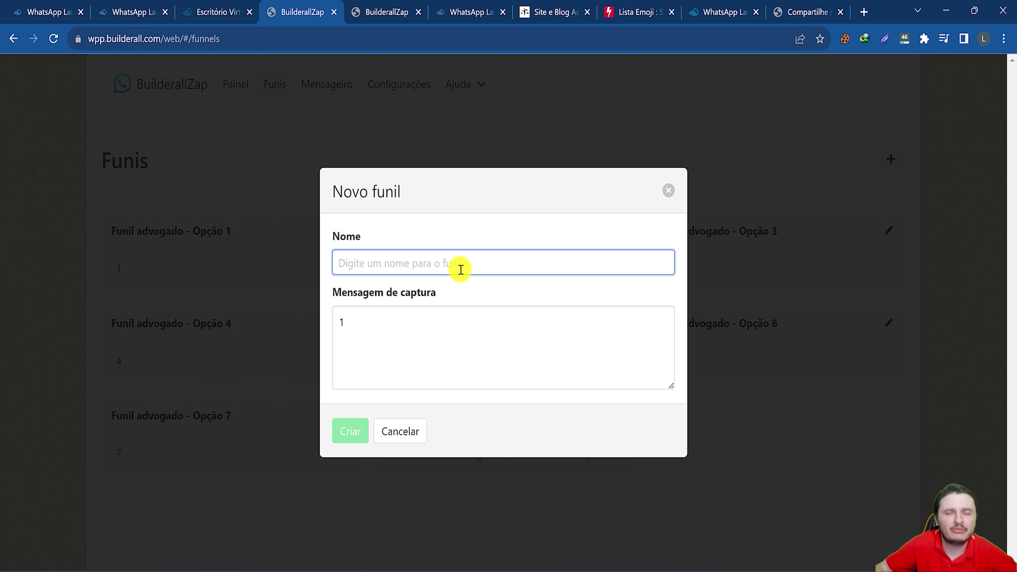
pyautogui.write('preços')
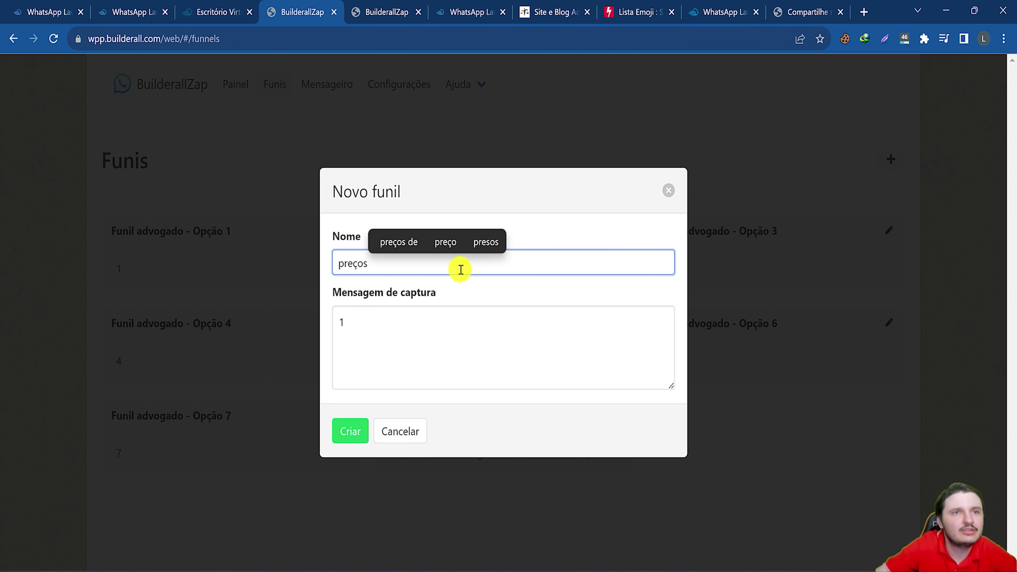
pyautogui.click(340, 265)
pyautogui.write('funil de preços')
pyautogui.moveTo(406, 263); pyautogui.dragTo(488, 276)
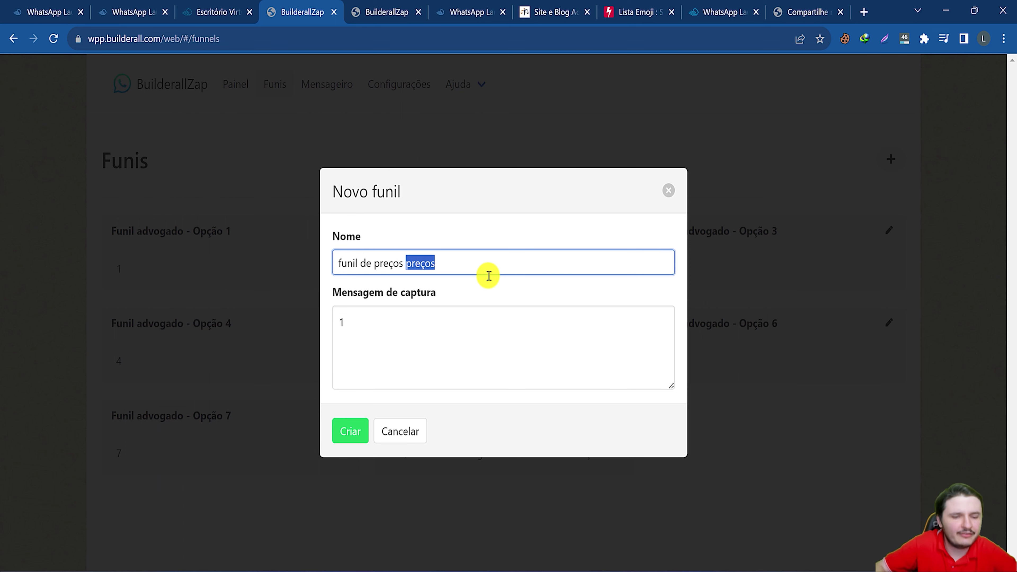
pyautogui.press('BackSpace')
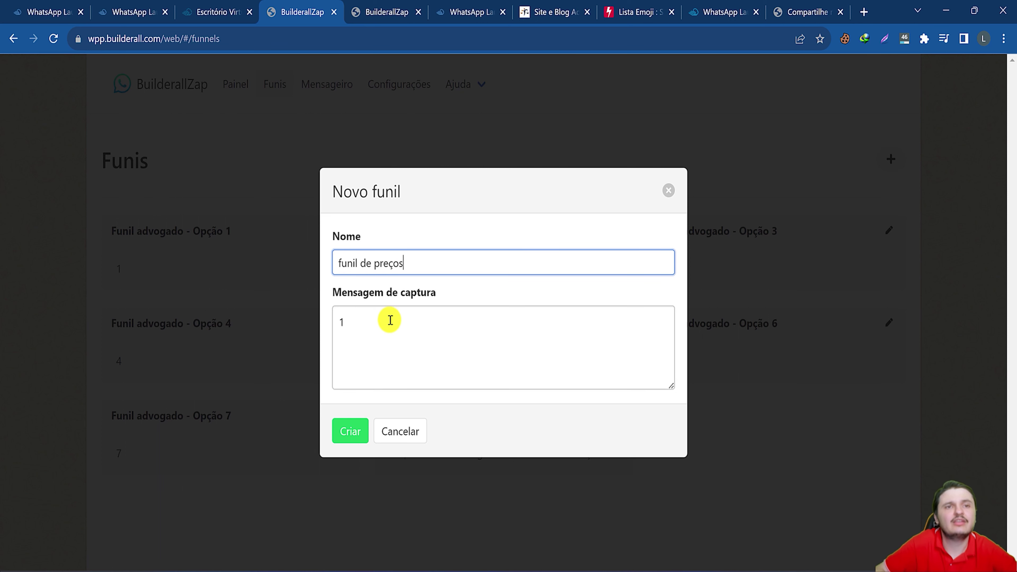
# Replace the capture message '1' with 'preços' and create the funnel.
pyautogui.tripleClick(390, 318)
pyautogui.press('BackSpace')
pyautogui.write('preços')
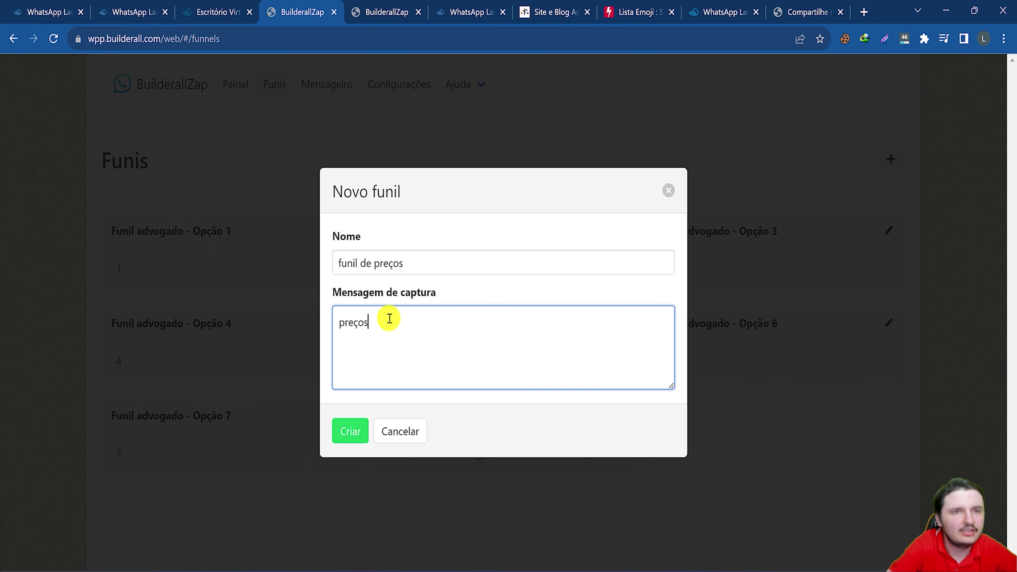
pyautogui.click(358, 425)
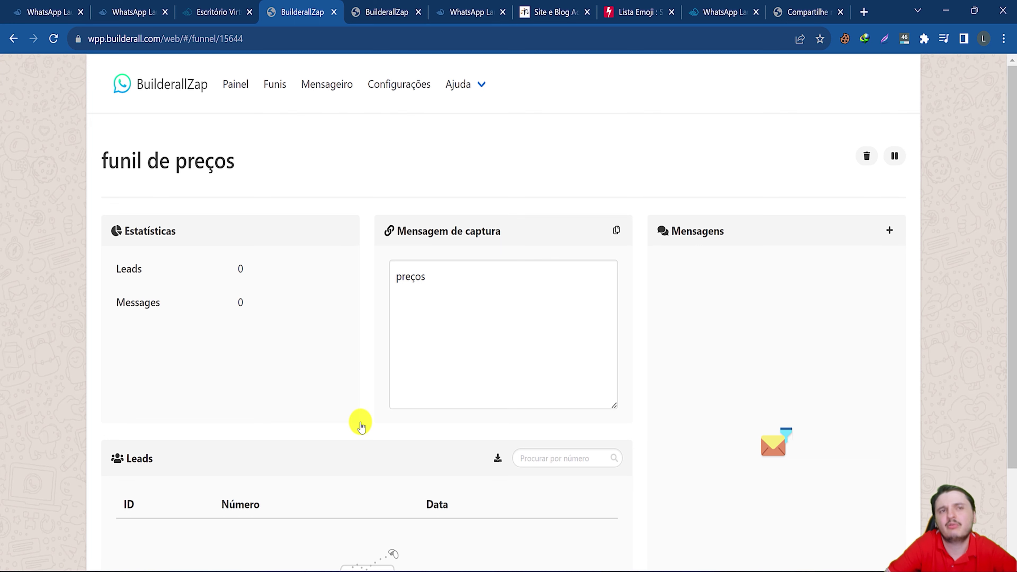
pyautogui.moveTo(405, 277); pyautogui.dragTo(461, 340)
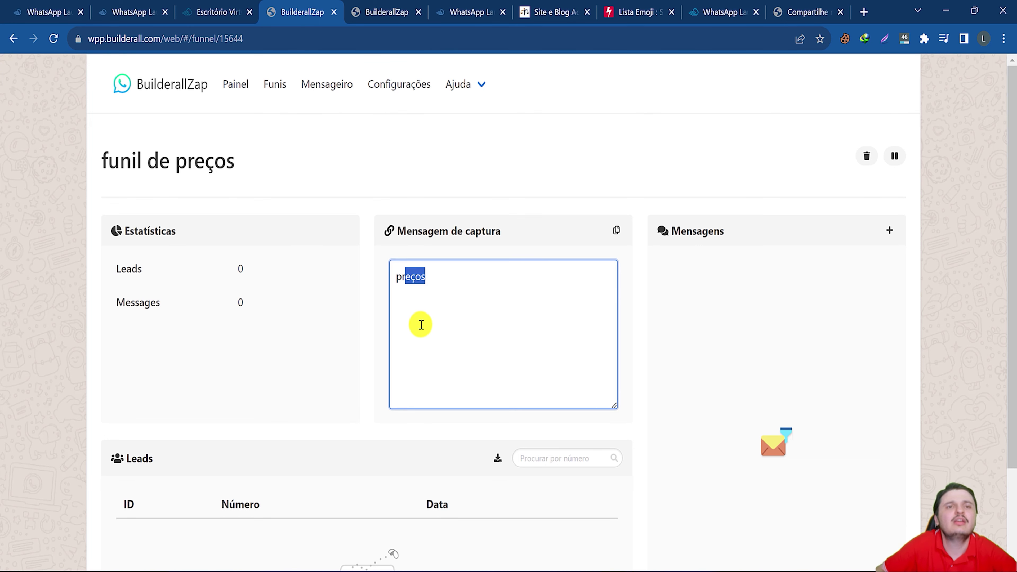
pyautogui.click(756, 442)
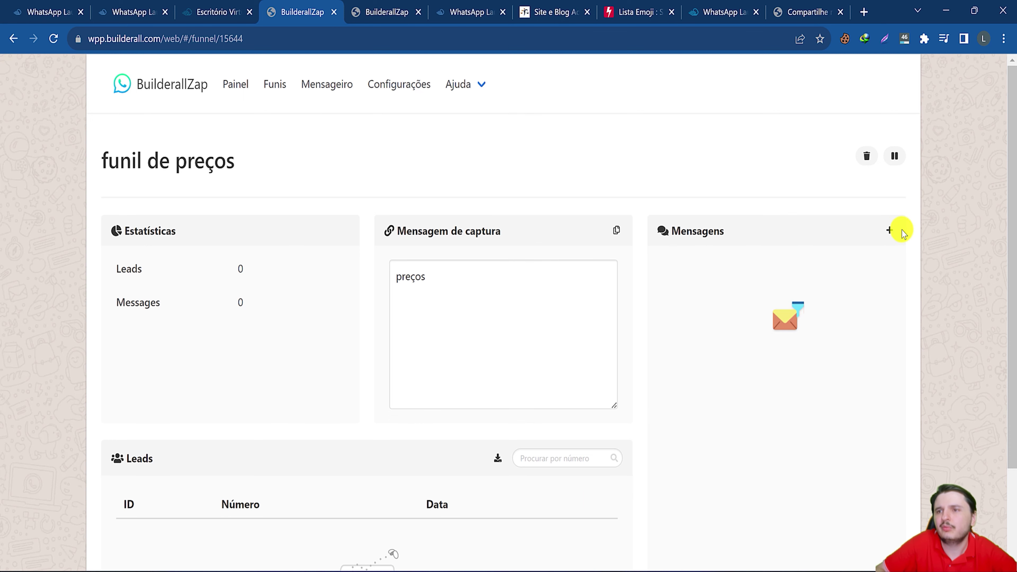
# Add and save a 'bom dia' message with condition Qualquer after a 1-minute wait.
pyautogui.click(889, 231)
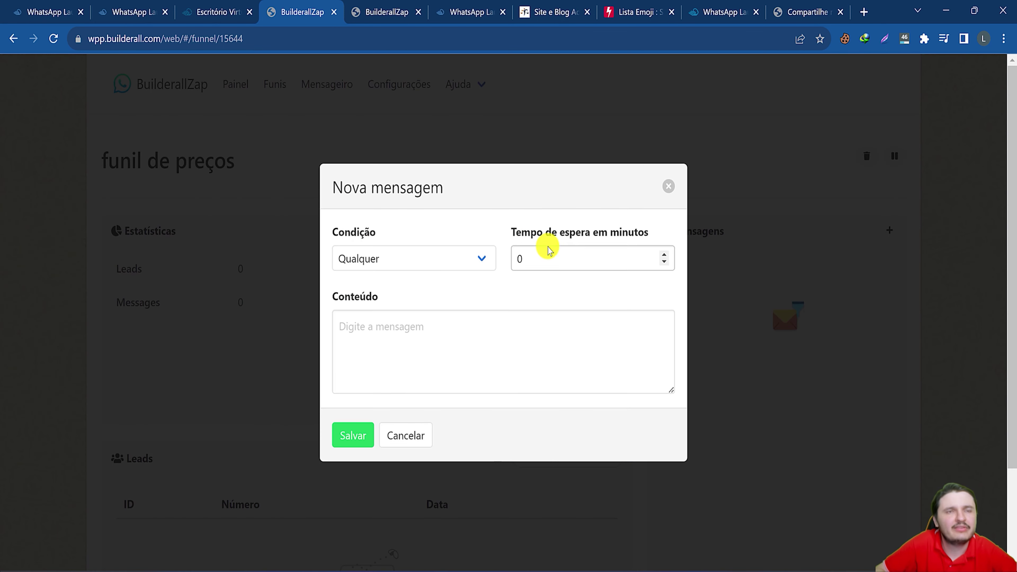
pyautogui.click(586, 257)
pyautogui.click(664, 255)
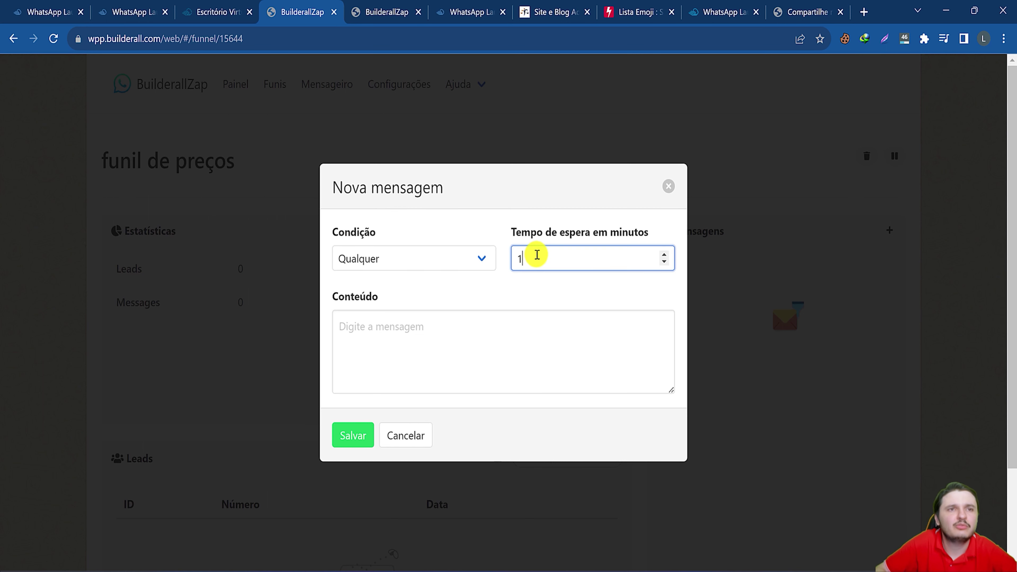
pyautogui.click(664, 257)
pyautogui.click(664, 256)
pyautogui.click(664, 256)
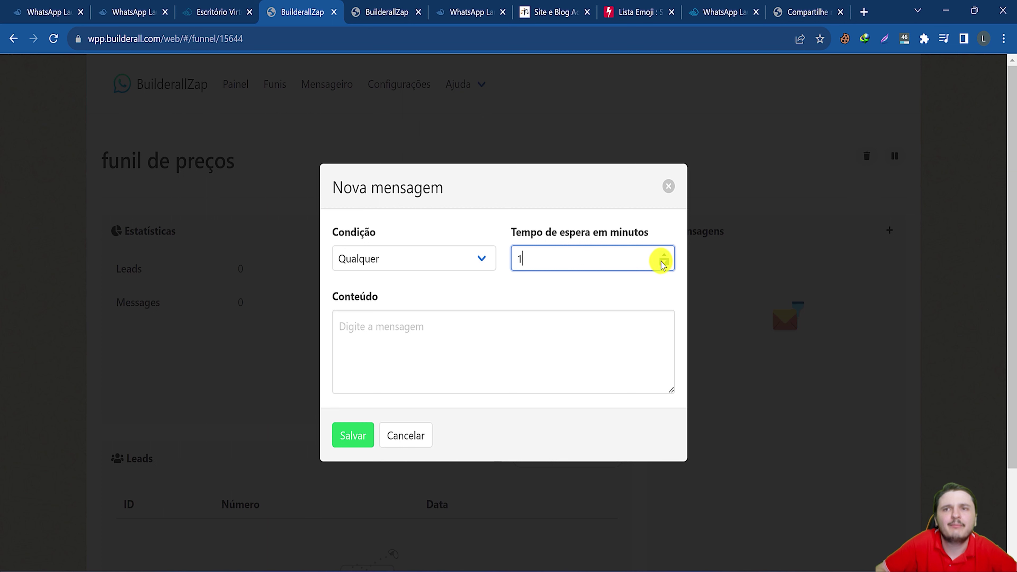
pyautogui.click(354, 291)
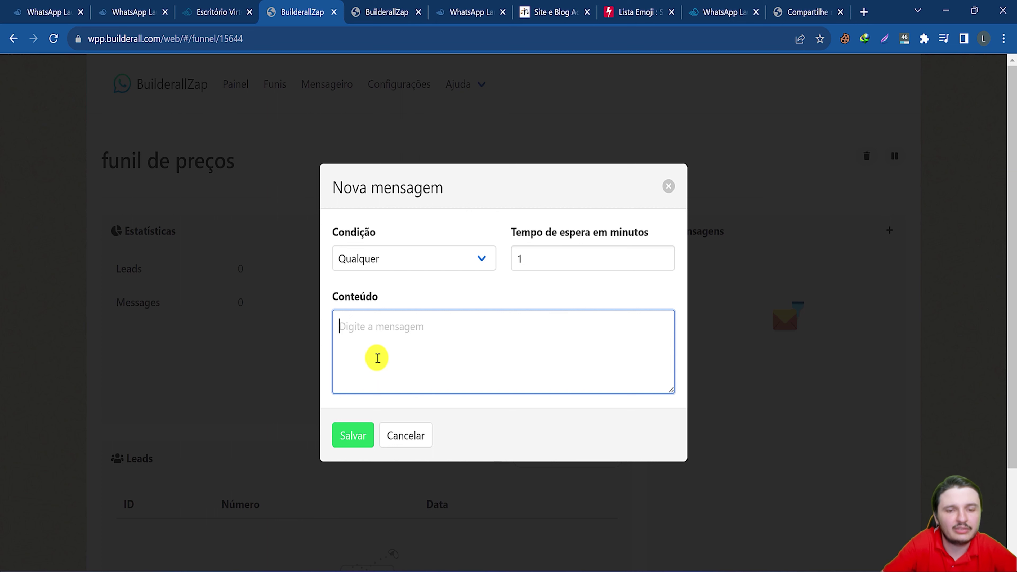
pyautogui.write('bom dia')
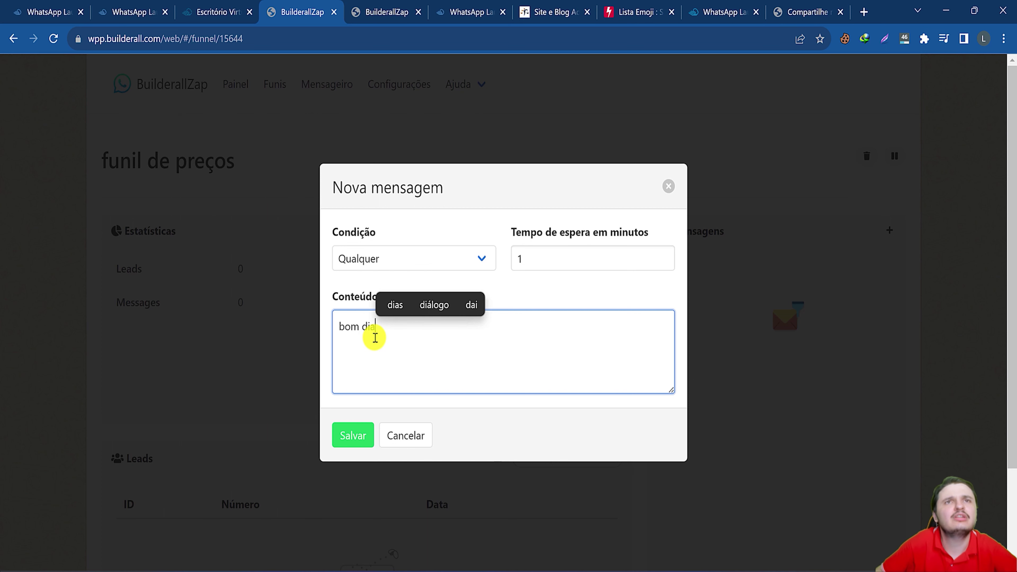
pyautogui.click(372, 341)
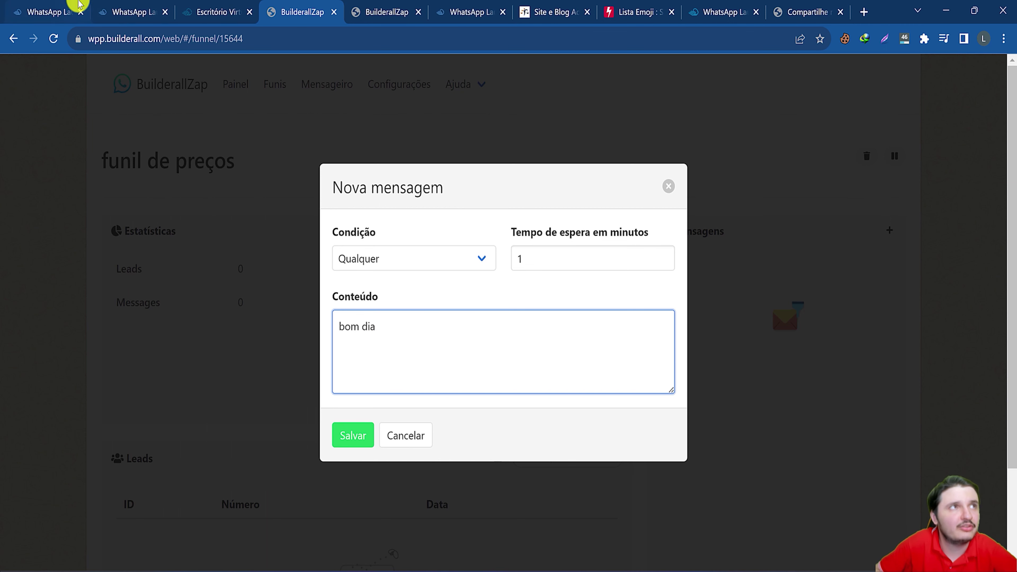
pyautogui.click(236, 11)
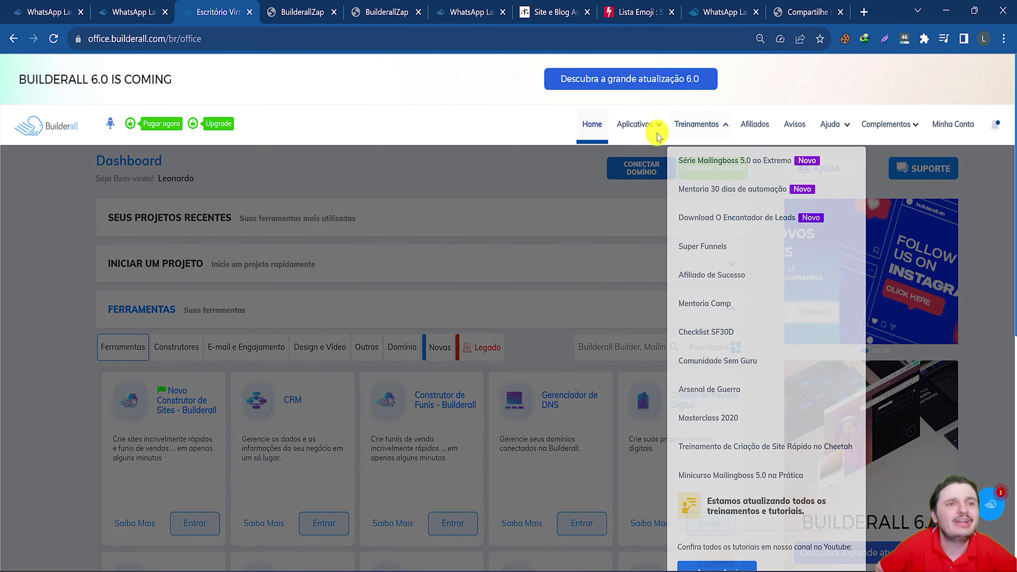
pyautogui.click(649, 127)
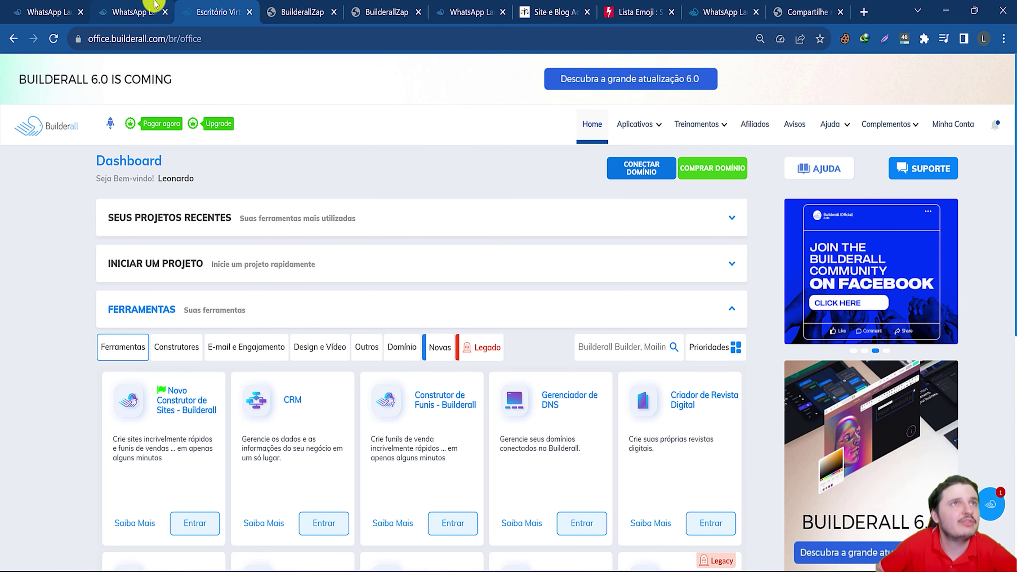
pyautogui.click(302, 12)
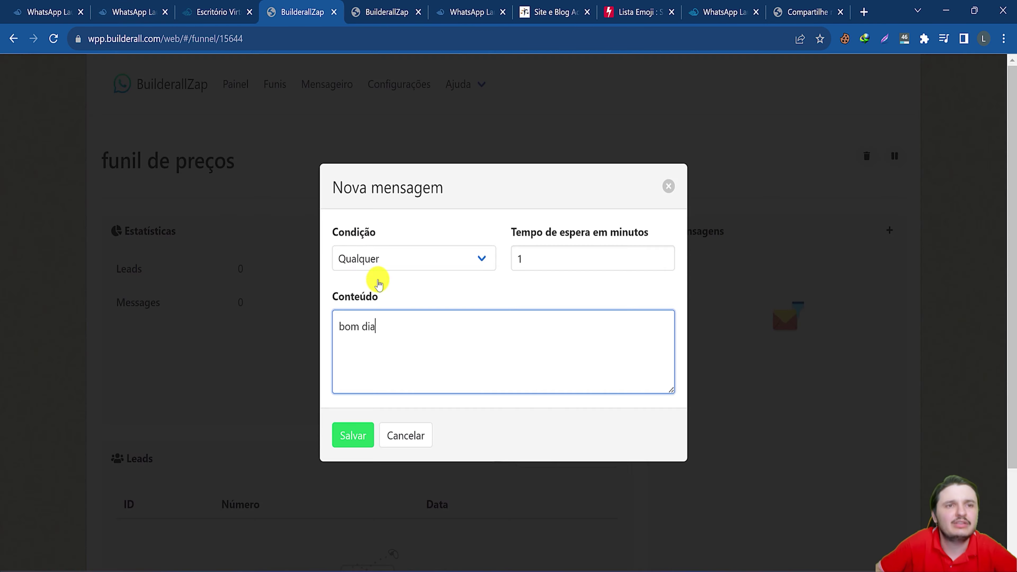
pyautogui.click(353, 436)
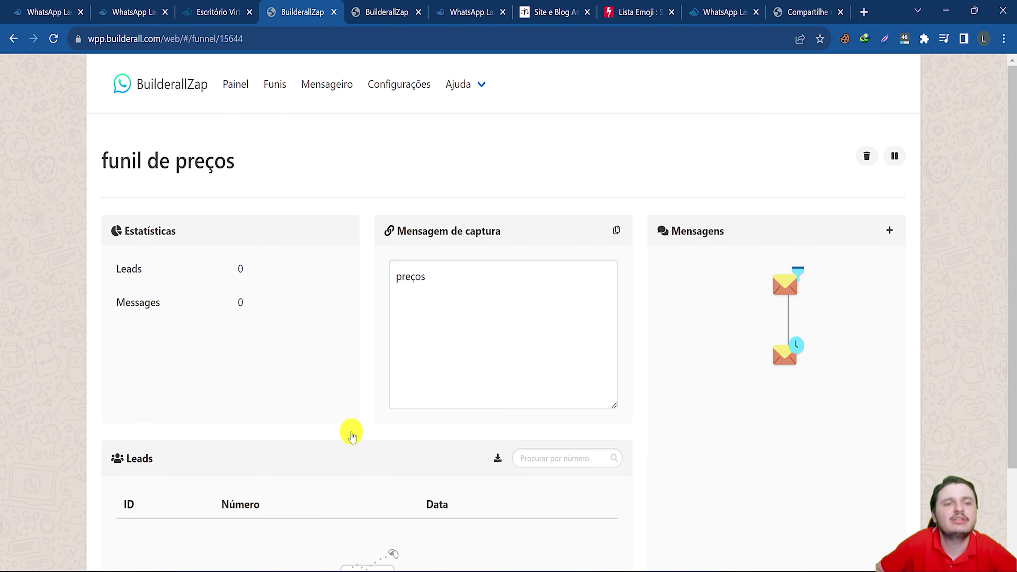
# Add a 20-minute follow-up 'legal, consegui agen' for leads who clicked the link.
pyautogui.click(779, 360)
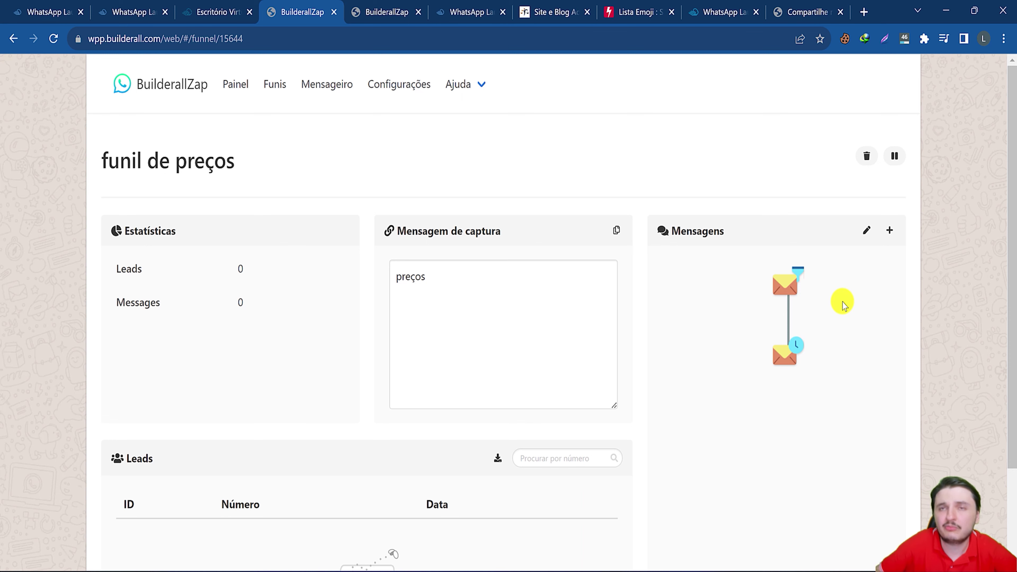
pyautogui.click(892, 232)
pyautogui.click(368, 258)
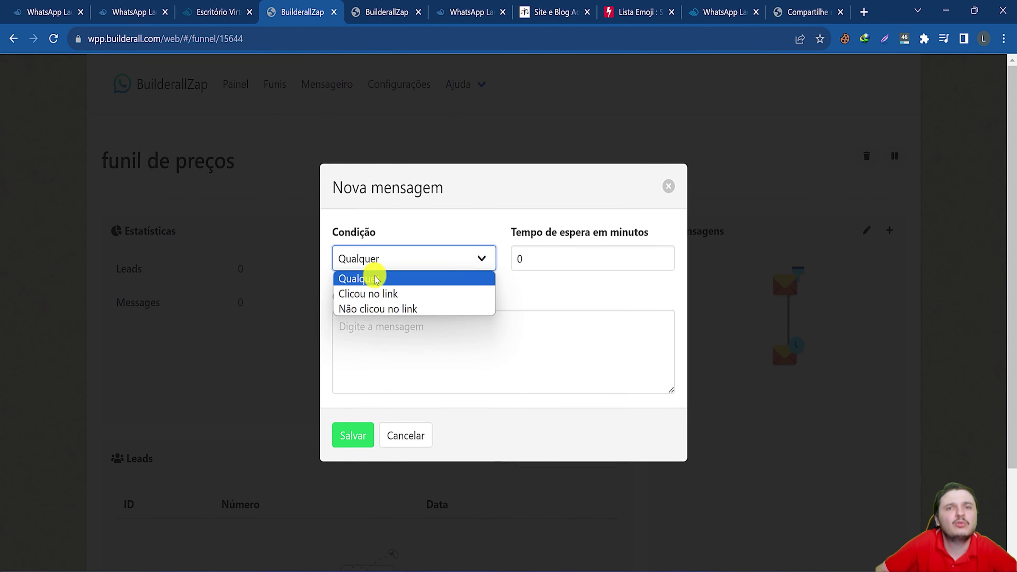
pyautogui.click(364, 294)
pyautogui.click(542, 259)
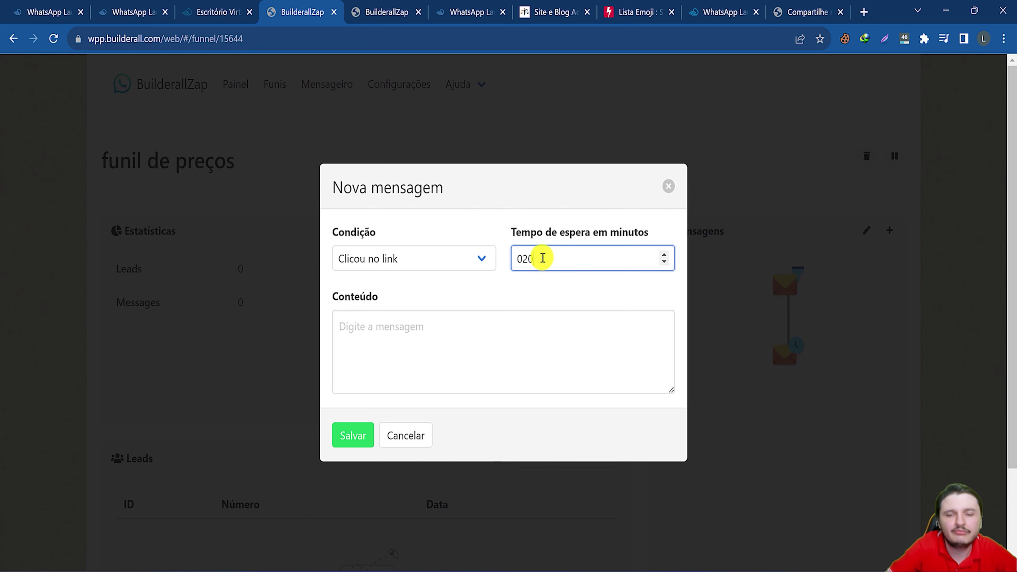
pyautogui.write('20')
pyautogui.click(398, 325)
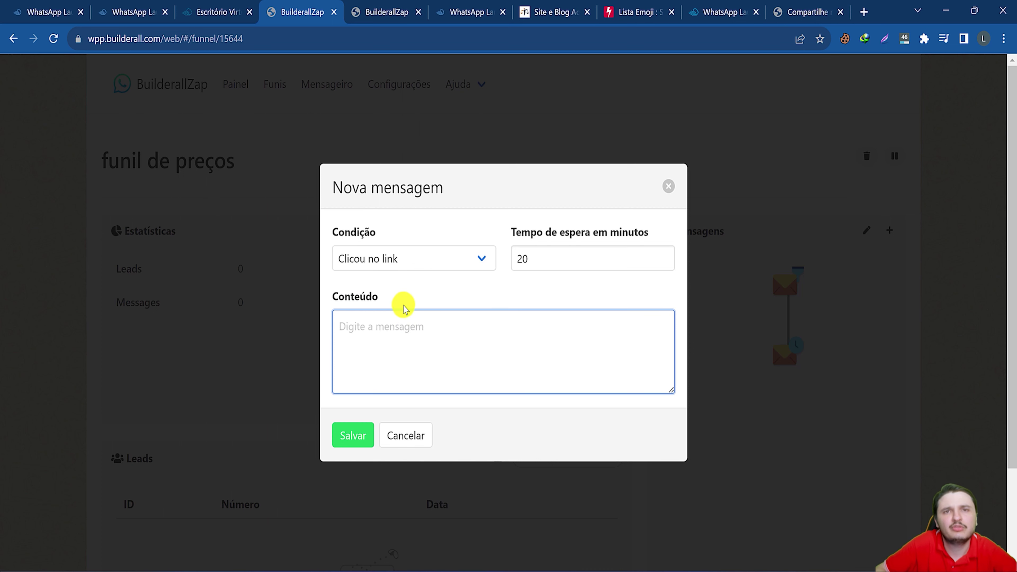
pyautogui.write('legal')
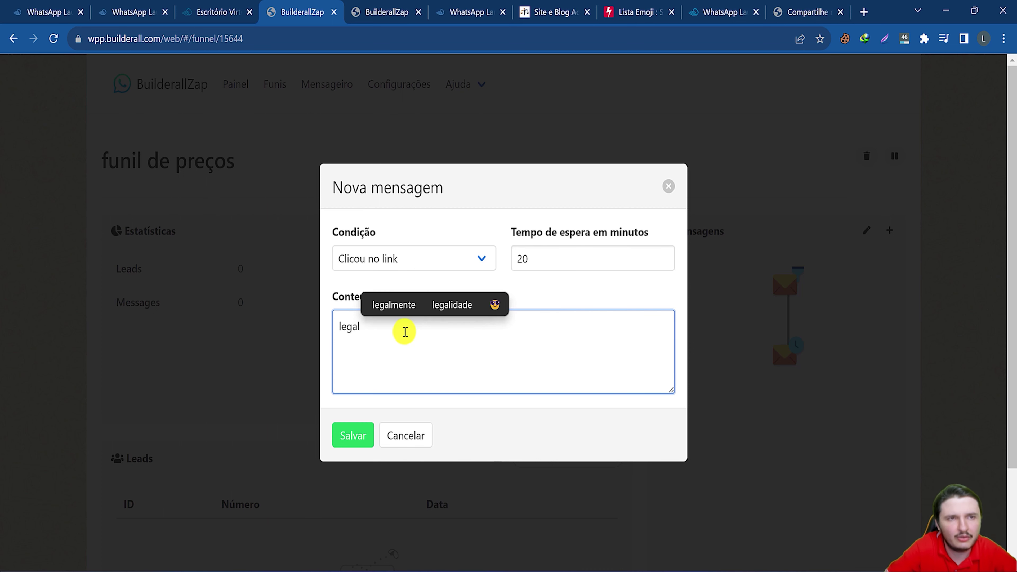
pyautogui.write(', consegui ')
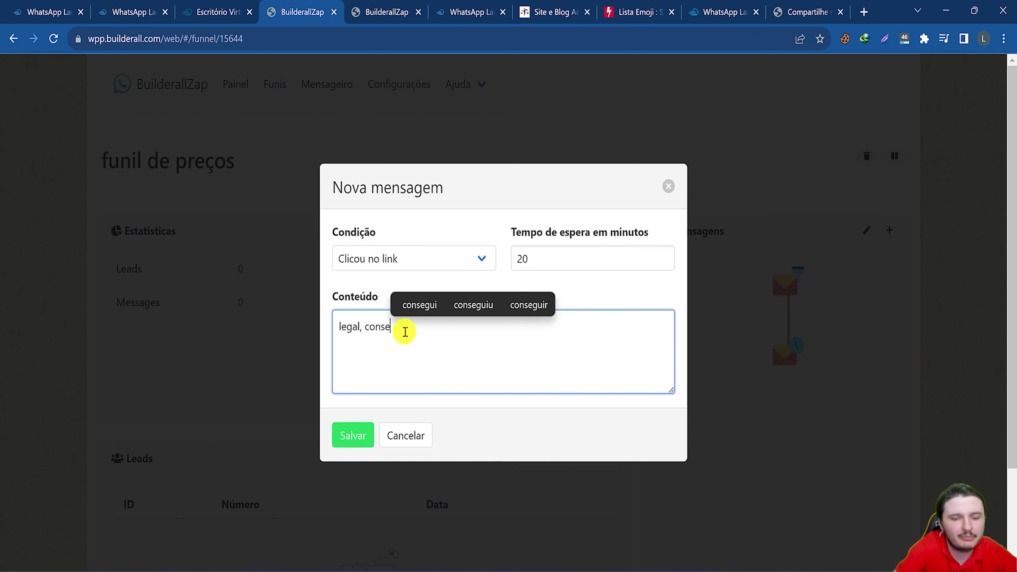
pyautogui.write('agen')
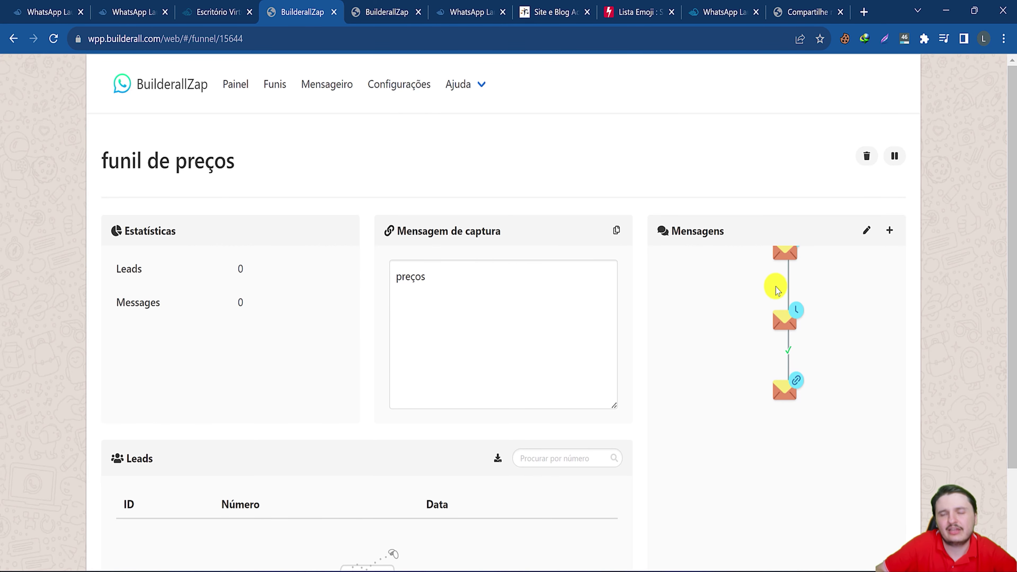
# Add a 40-minute 'está precisando de ajuda?' message for leads who didn't click.
pyautogui.moveTo(783, 250); pyautogui.dragTo(790, 274)
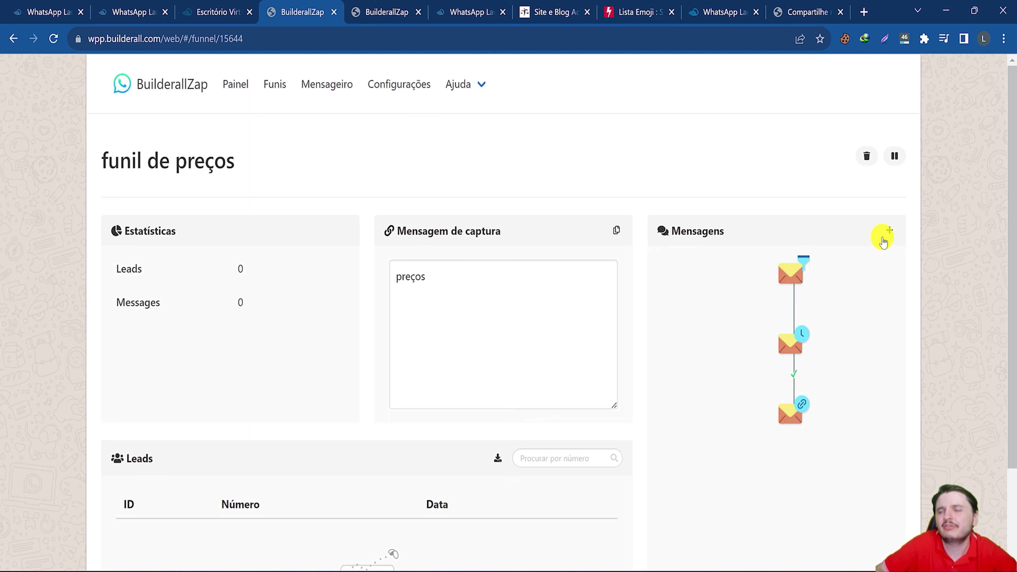
pyautogui.click(803, 348)
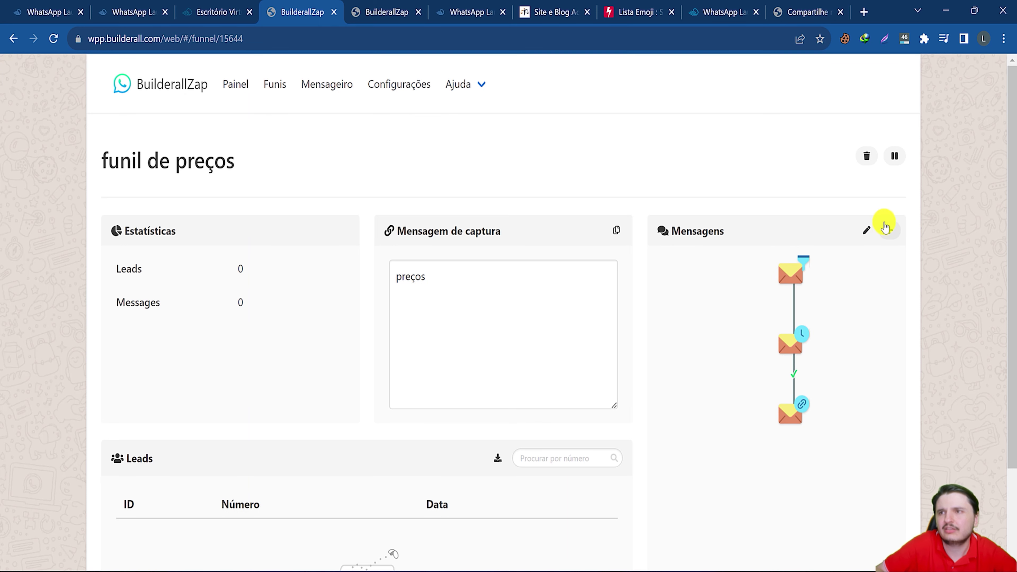
pyautogui.click(889, 230)
pyautogui.click(370, 259)
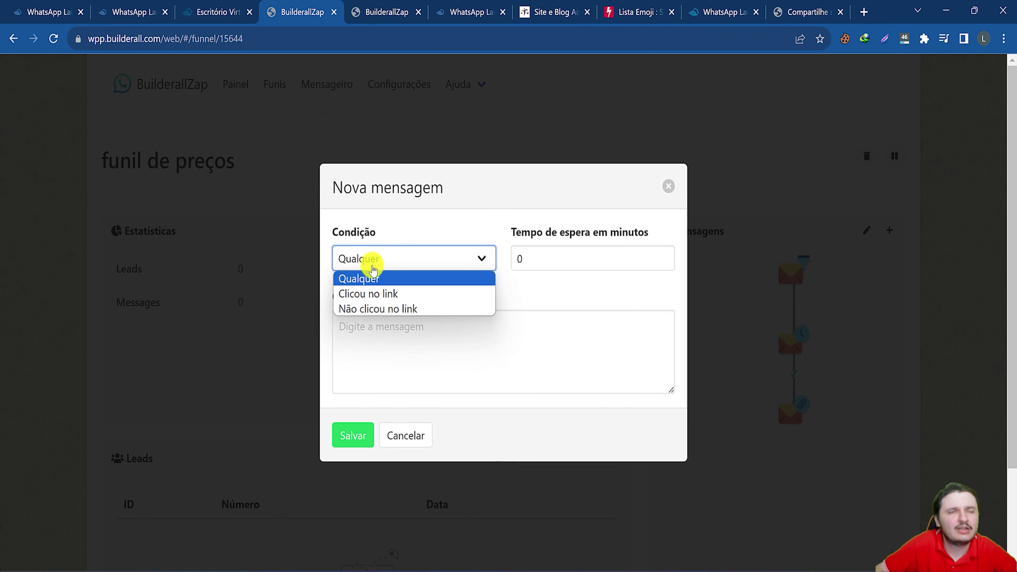
pyautogui.click(365, 308)
pyautogui.click(535, 265)
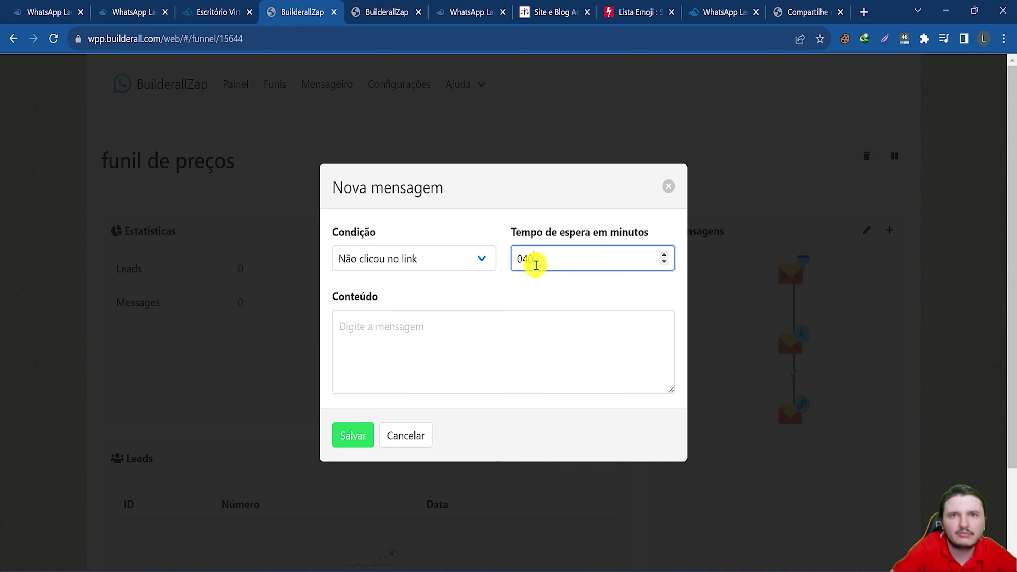
pyautogui.write('40')
pyautogui.click(477, 326)
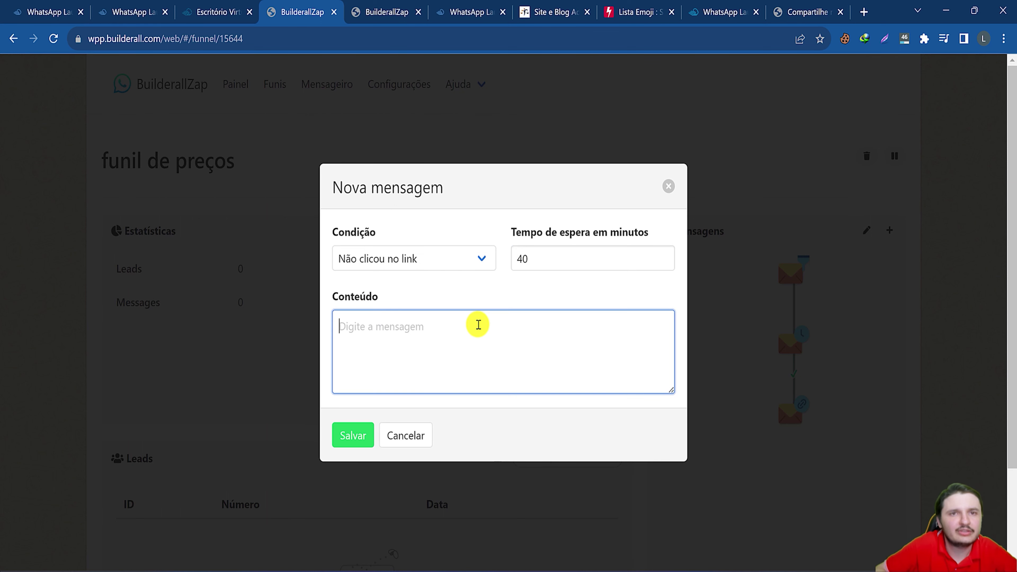
pyautogui.write('está precisando de ajuda?')
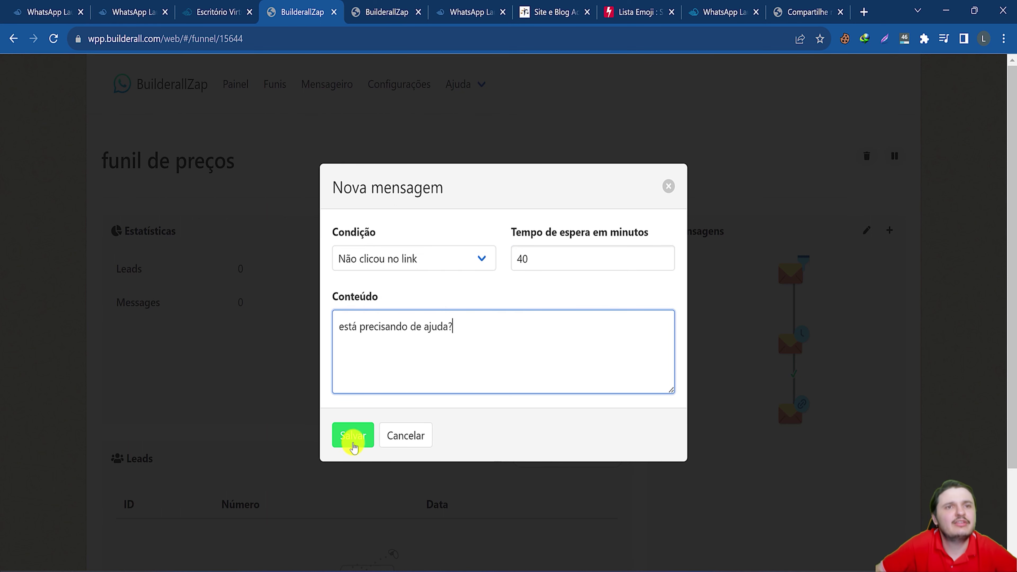
pyautogui.click(353, 436)
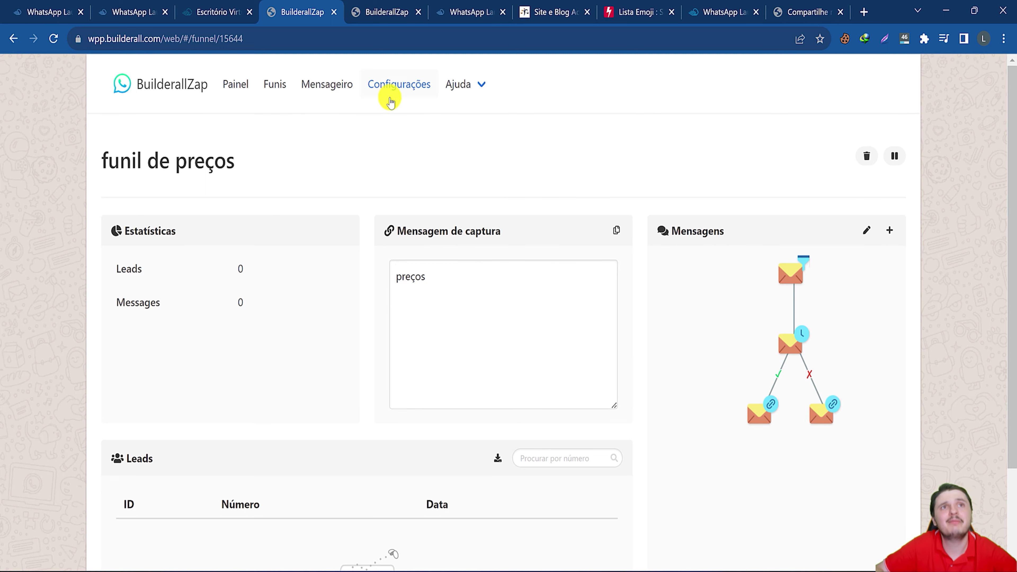
# Open BuilderallZap's Configurações page, then view the registered numbers in WhatsApp Launch Manager.
pyautogui.click(388, 82)
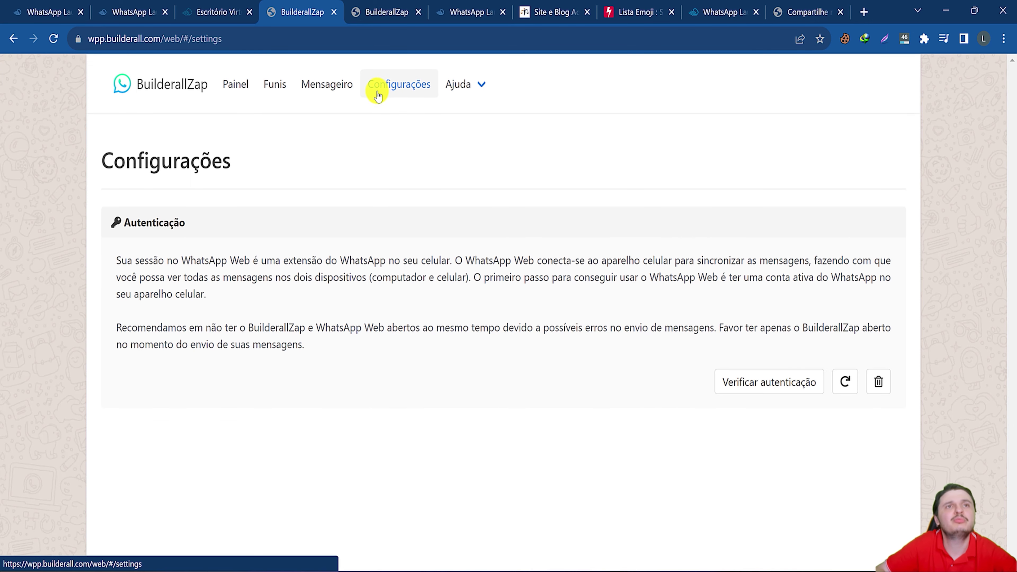
pyautogui.click(157, 11)
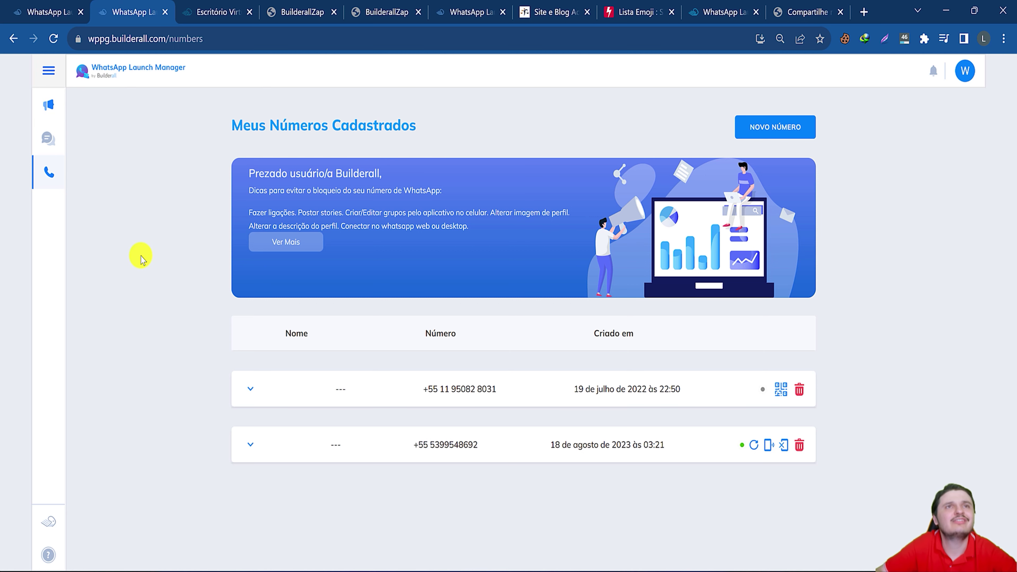
# Reset the page zoom to 100% and open the Builderall Office Aplicativos list.
pyautogui.click(1003, 38)
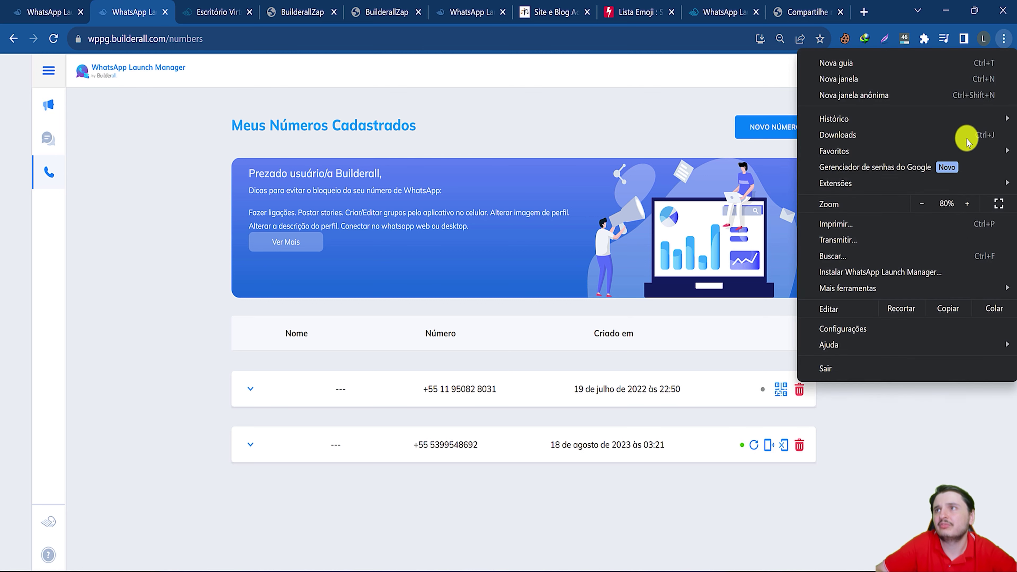
pyautogui.hotkey('ctrl', '0')
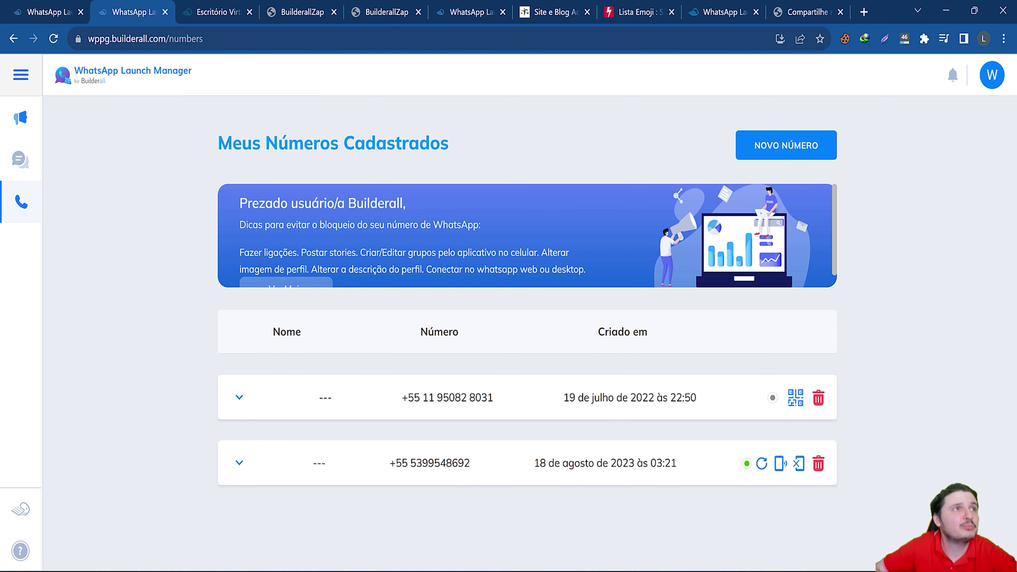
pyautogui.hotkey('ctrl', 'Tab')
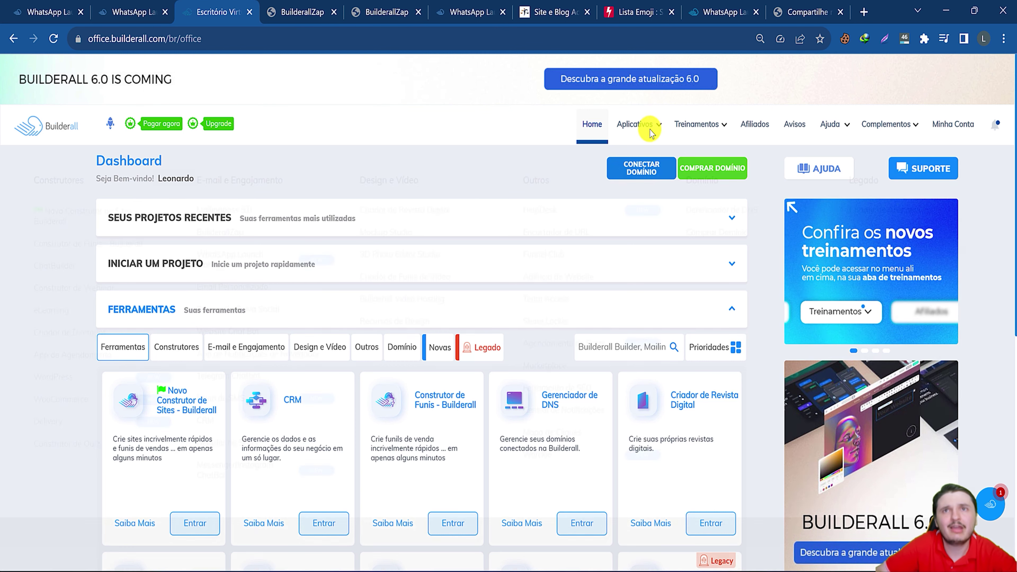
pyautogui.click(640, 128)
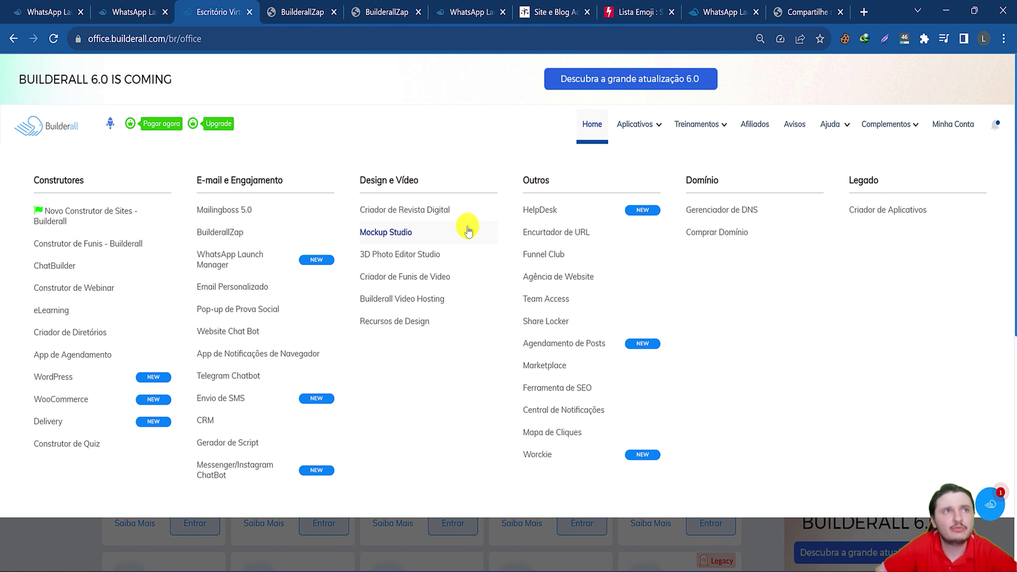